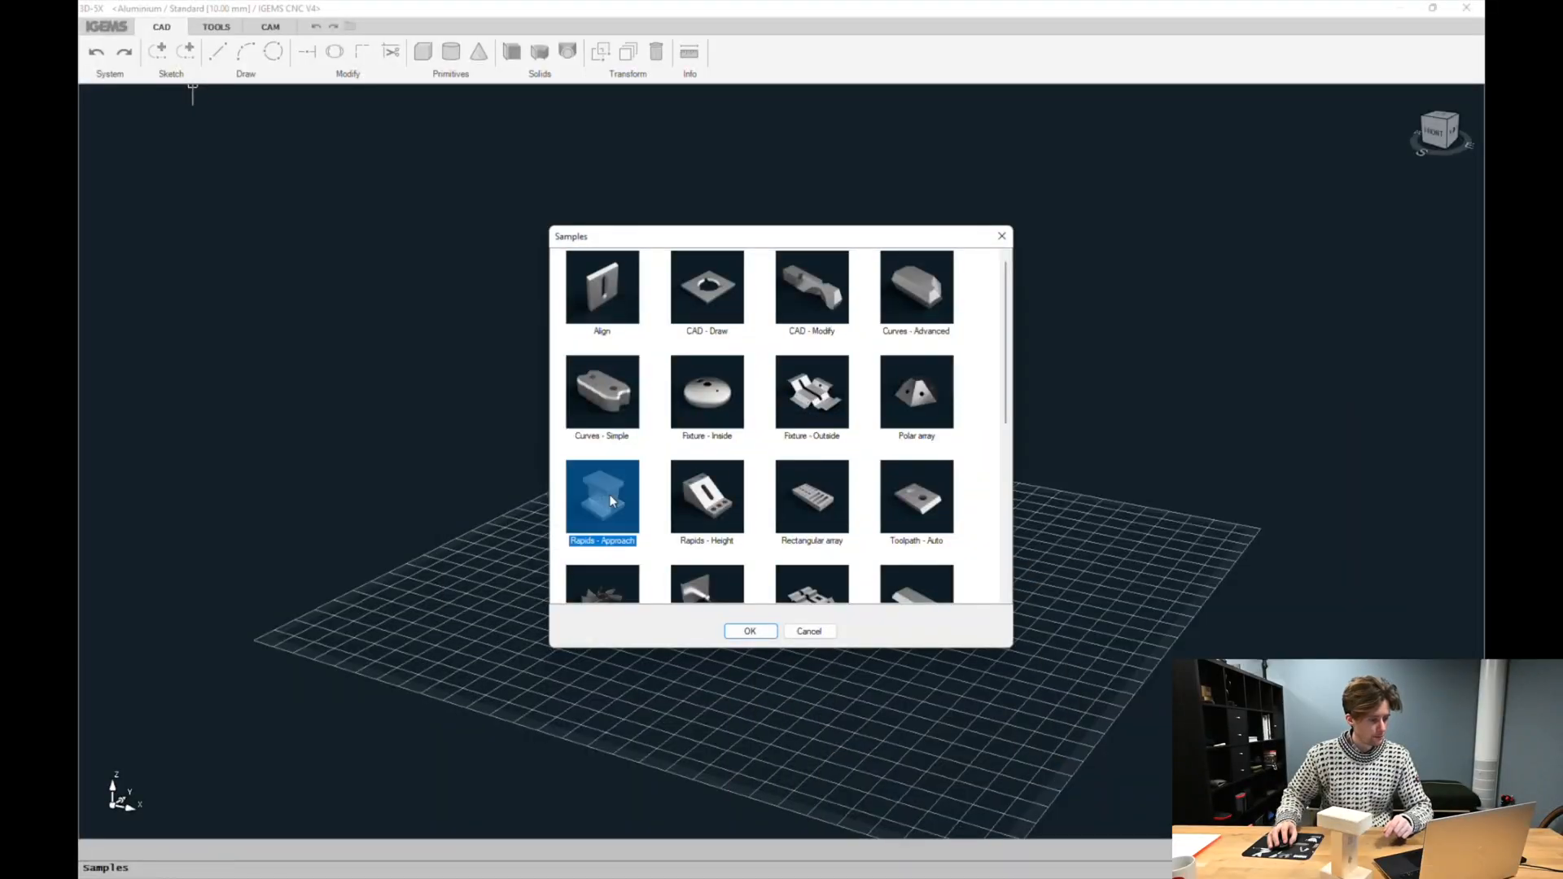
Open the Rapids - Approach sample part and switch to the CAM workspace
{"action": "double_click", "coordinate": [610, 497]}
{"action": "scroll", "coordinate": [633, 410], "scroll_direction": "down", "scroll_amount": 2}
{"action": "middle_click_drag", "start_coordinate": [633, 412], "coordinate": [852, 464], "text": "shift"}
{"action": "left_click", "coordinate": [271, 27]}
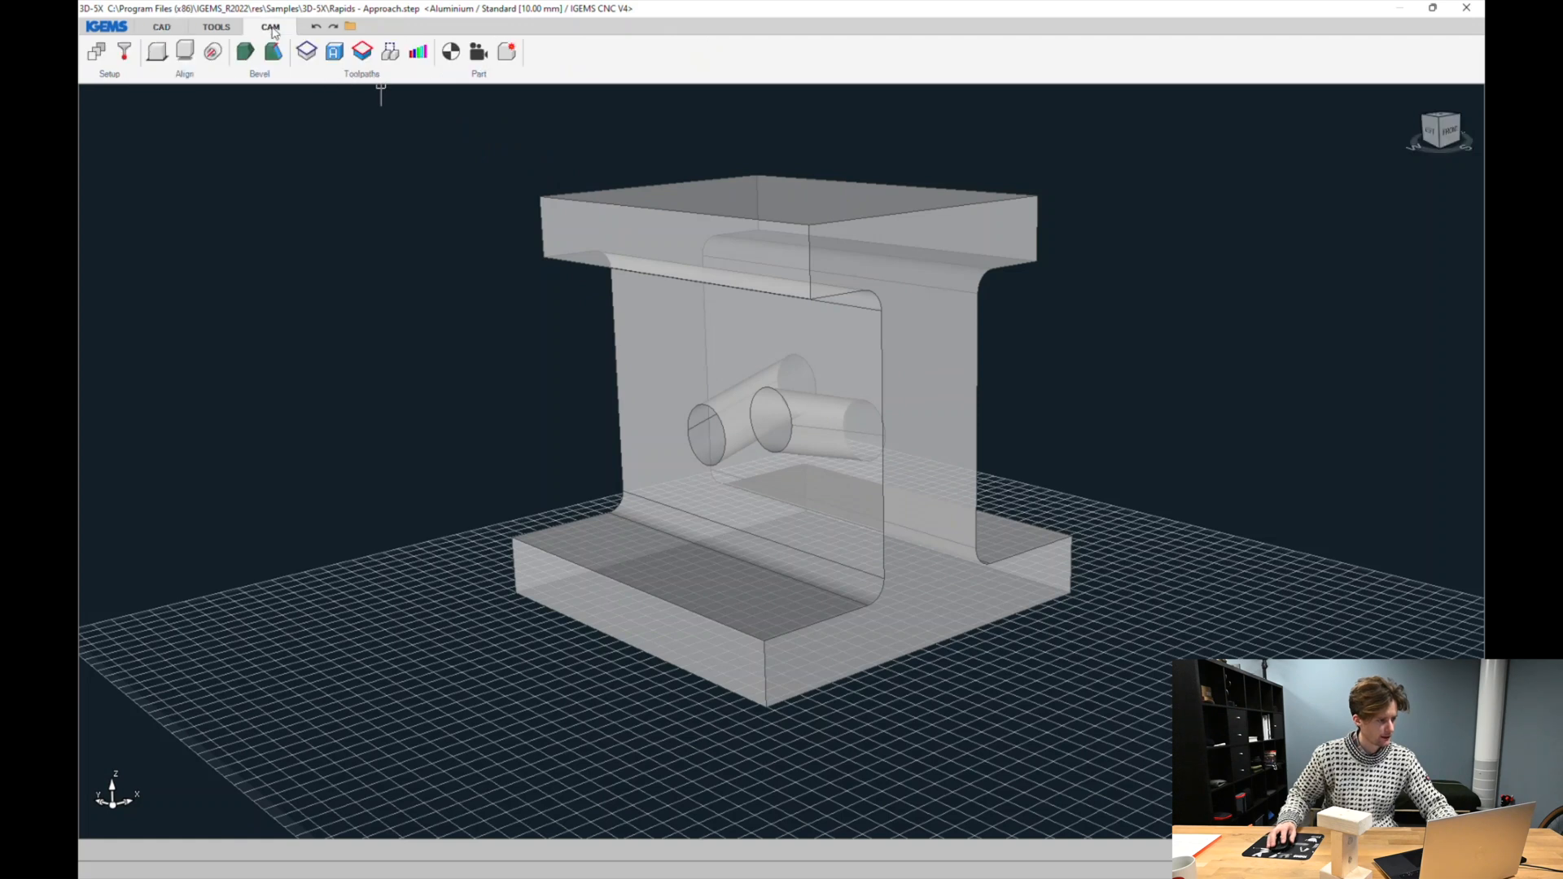
Create closed curves from the circular edges of both angled holes through the web
{"action": "left_click", "coordinate": [317, 51]}
{"action": "left_click", "coordinate": [220, 143]}
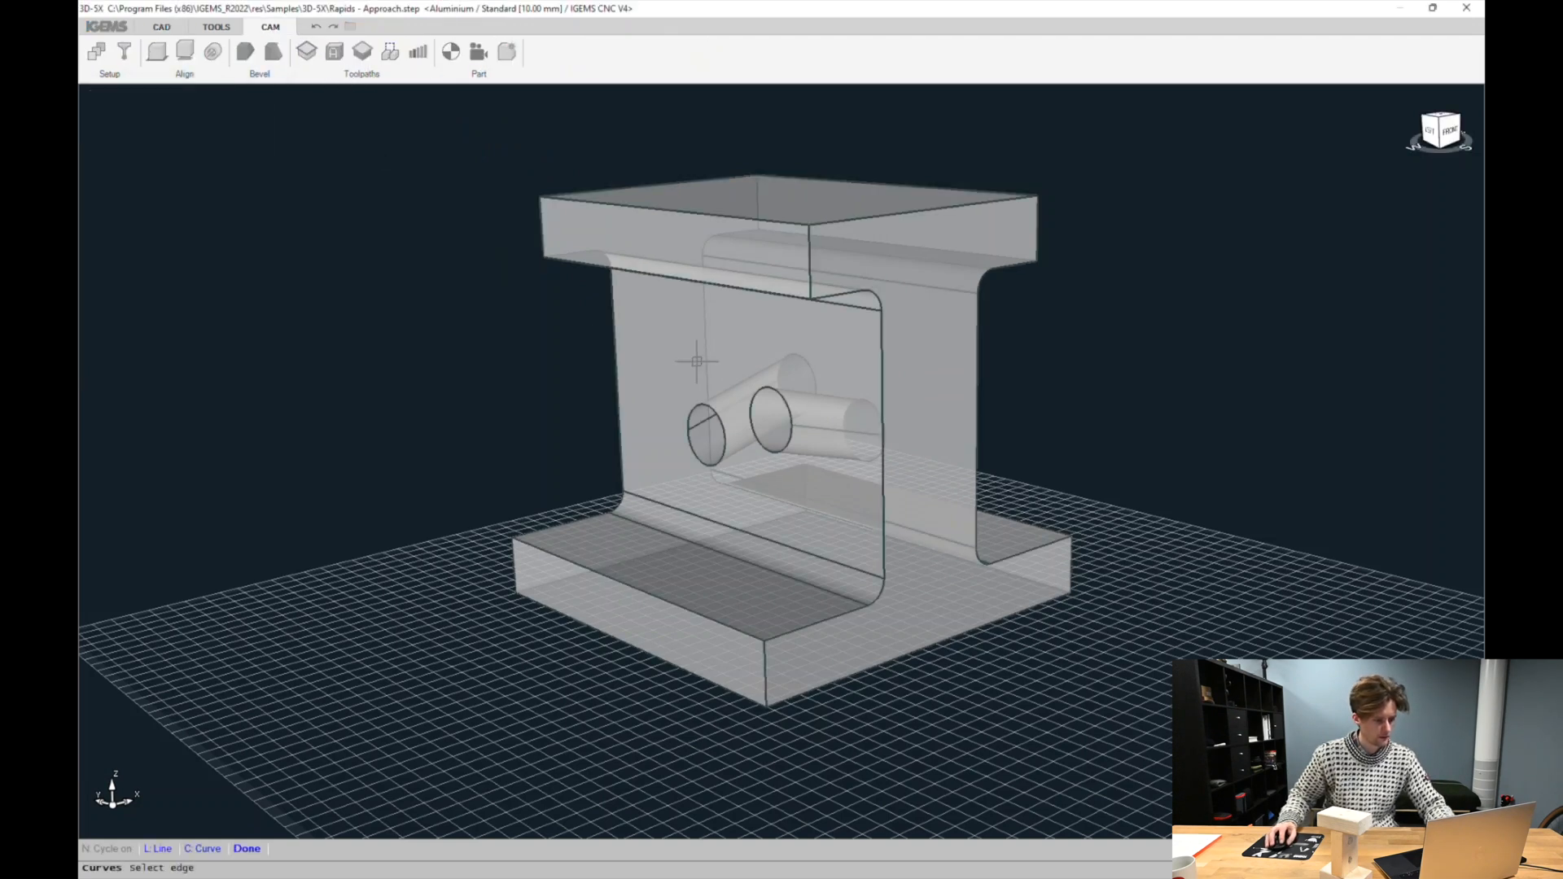
{"action": "left_click", "coordinate": [780, 390]}
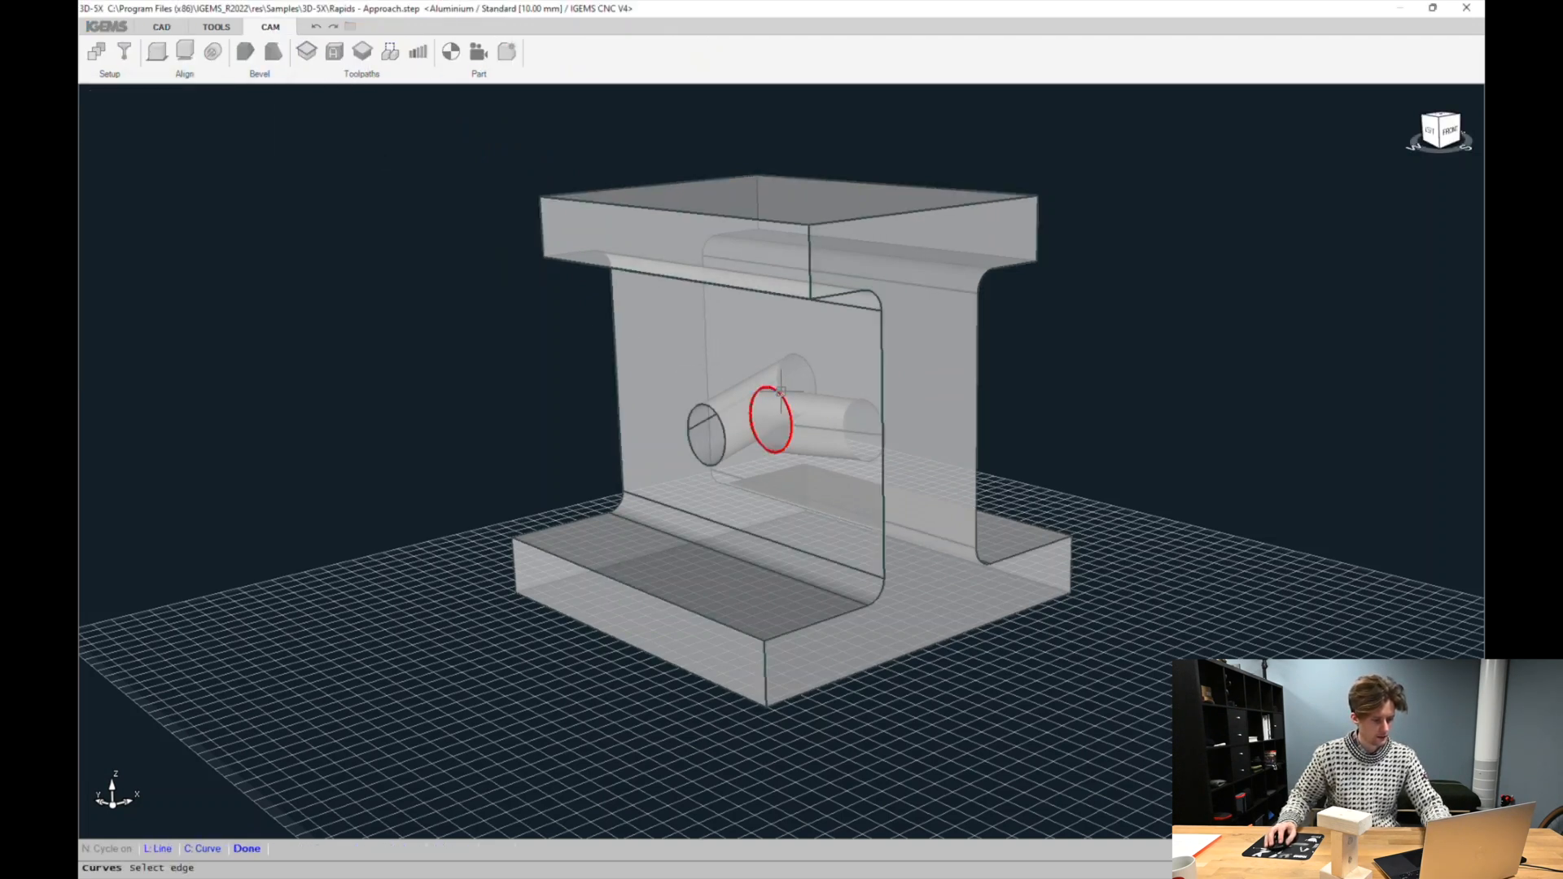
{"action": "left_click", "coordinate": [720, 416]}
{"action": "middle_click_drag", "start_coordinate": [924, 450], "coordinate": [720, 463]}
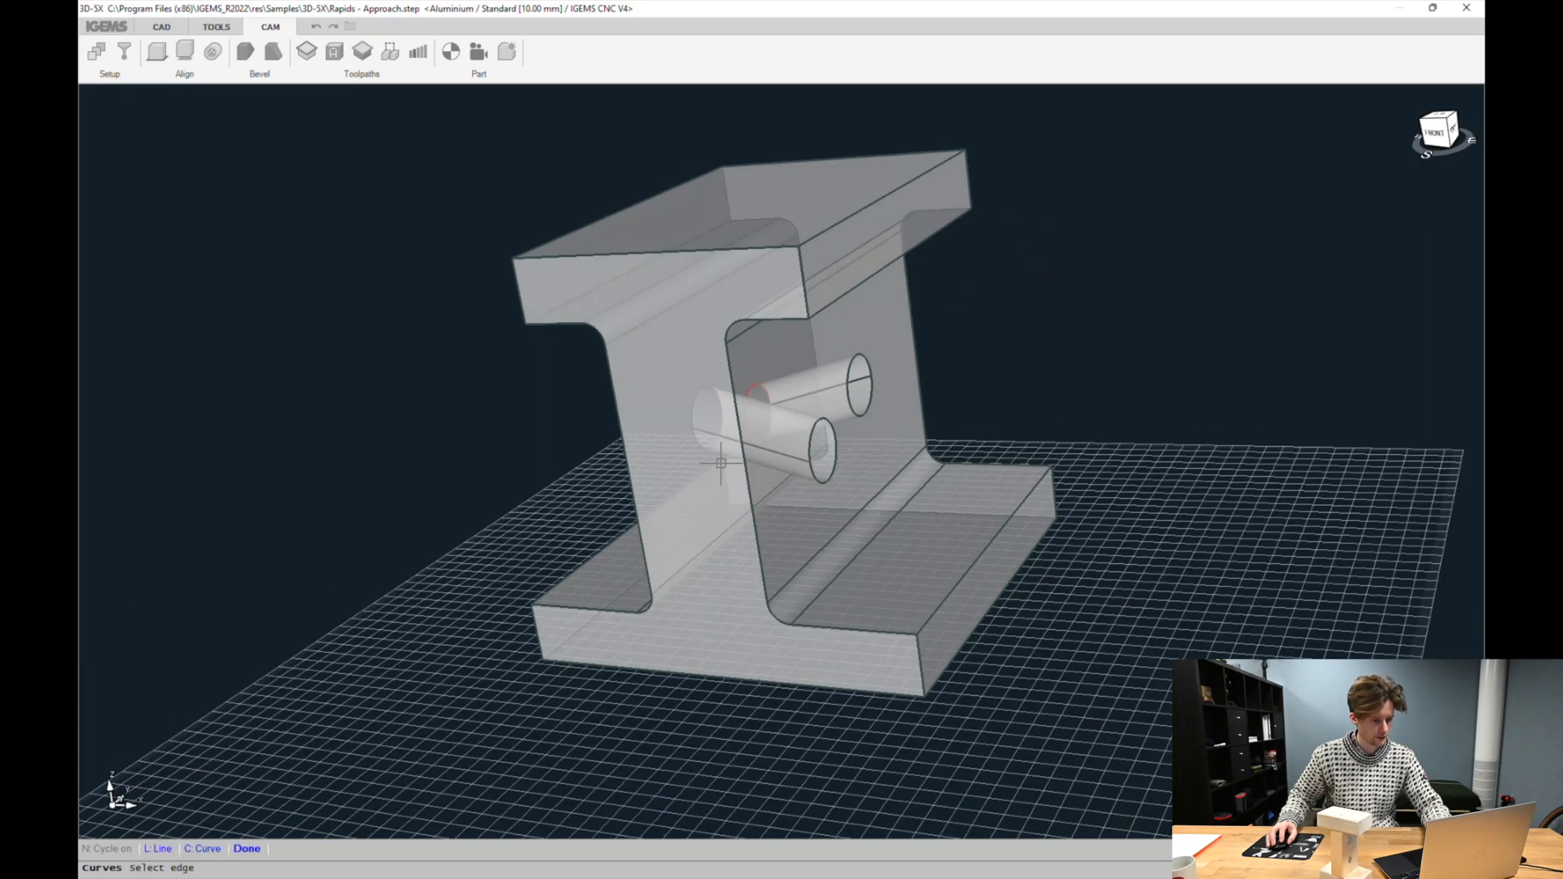
{"action": "left_click", "coordinate": [813, 442]}
{"action": "left_click", "coordinate": [853, 375]}
{"action": "right_click", "coordinate": [730, 406]}
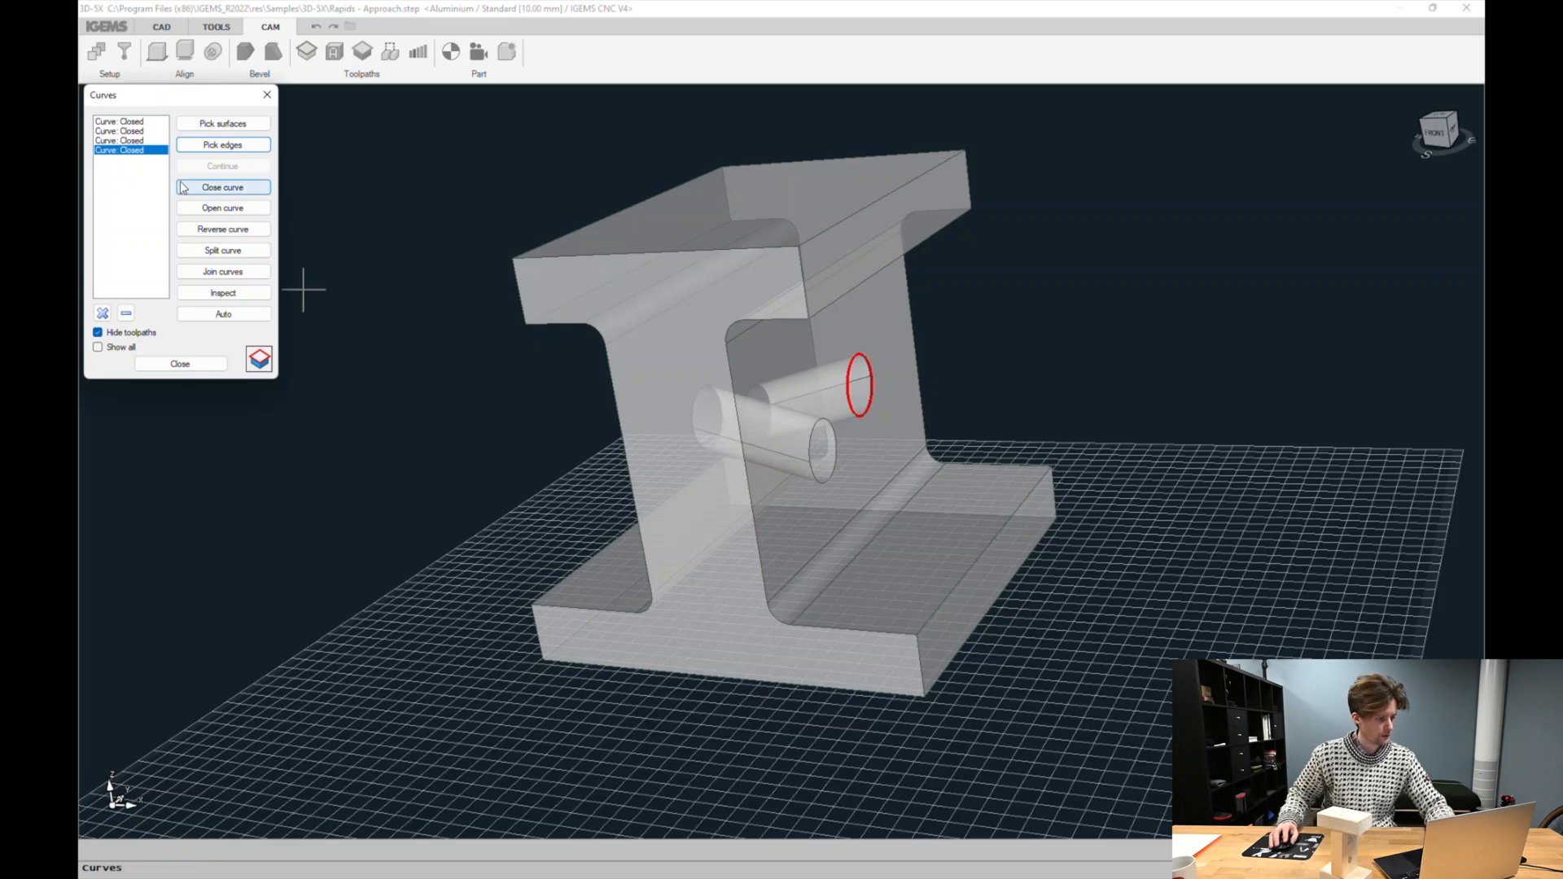
Add a ruled toolpath between the first hole's two edge curves, placing the lead-in on a selected surface plane
{"action": "left_click", "coordinate": [263, 359]}
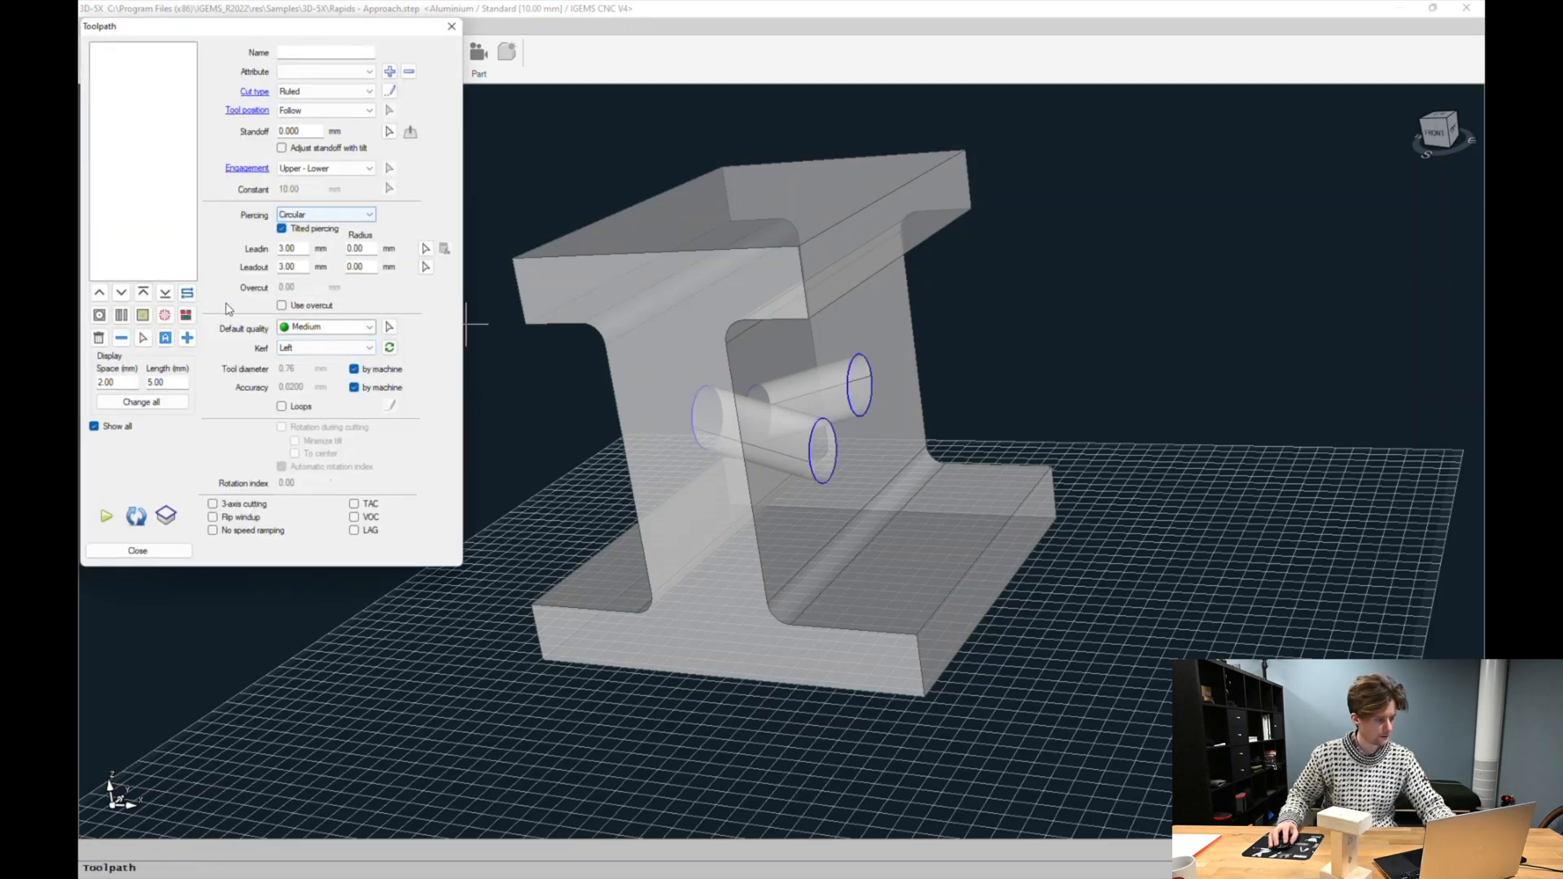
{"action": "left_click", "coordinate": [189, 338]}
{"action": "middle_click_drag", "start_coordinate": [426, 349], "coordinate": [730, 377]}
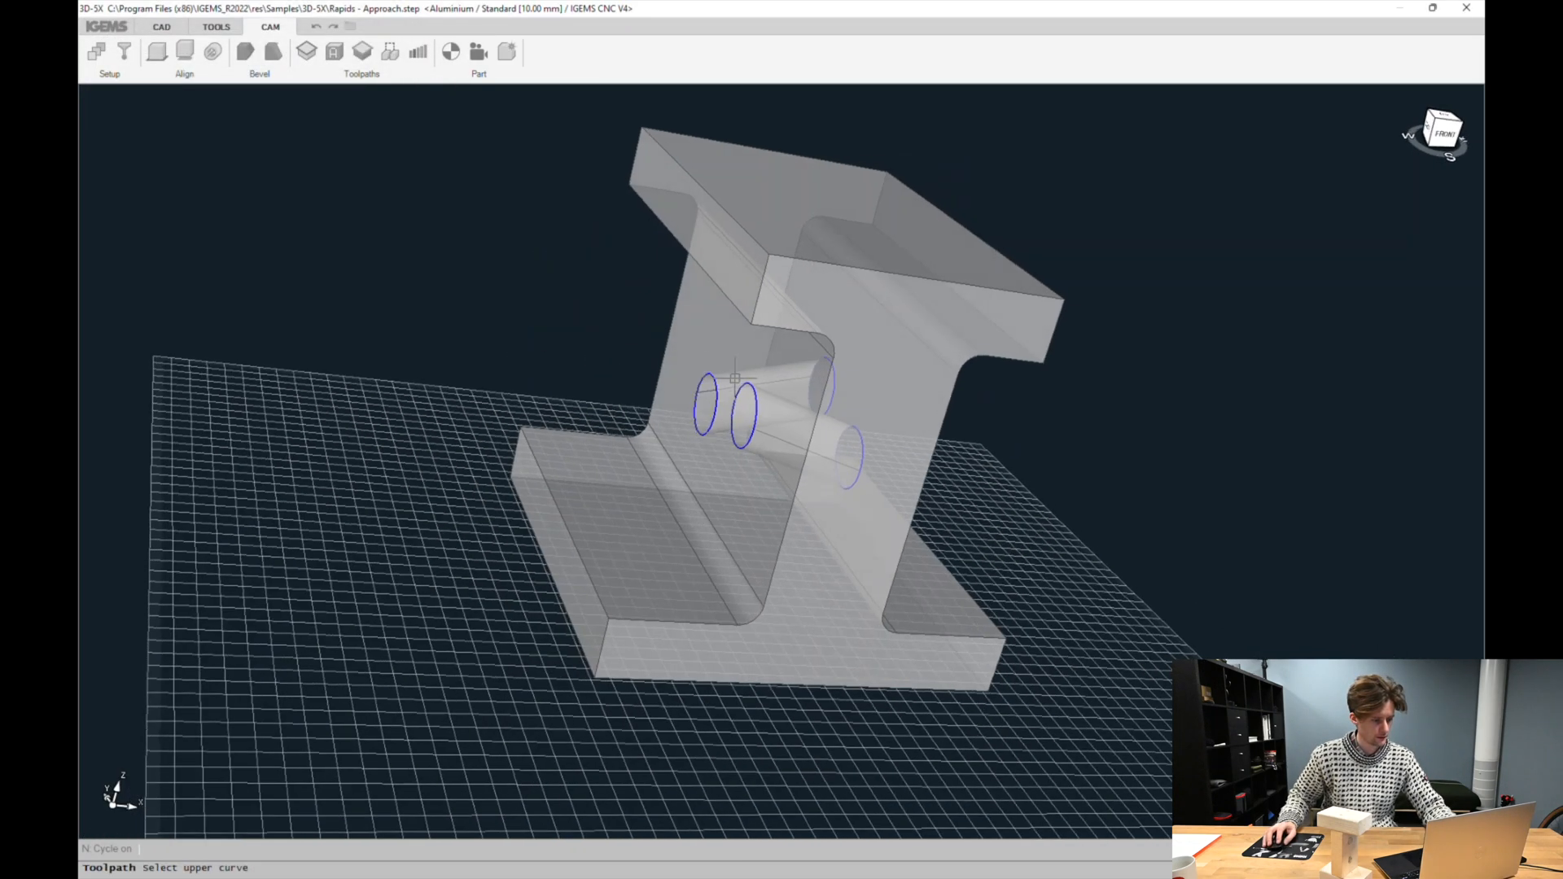
{"action": "left_click", "coordinate": [746, 385]}
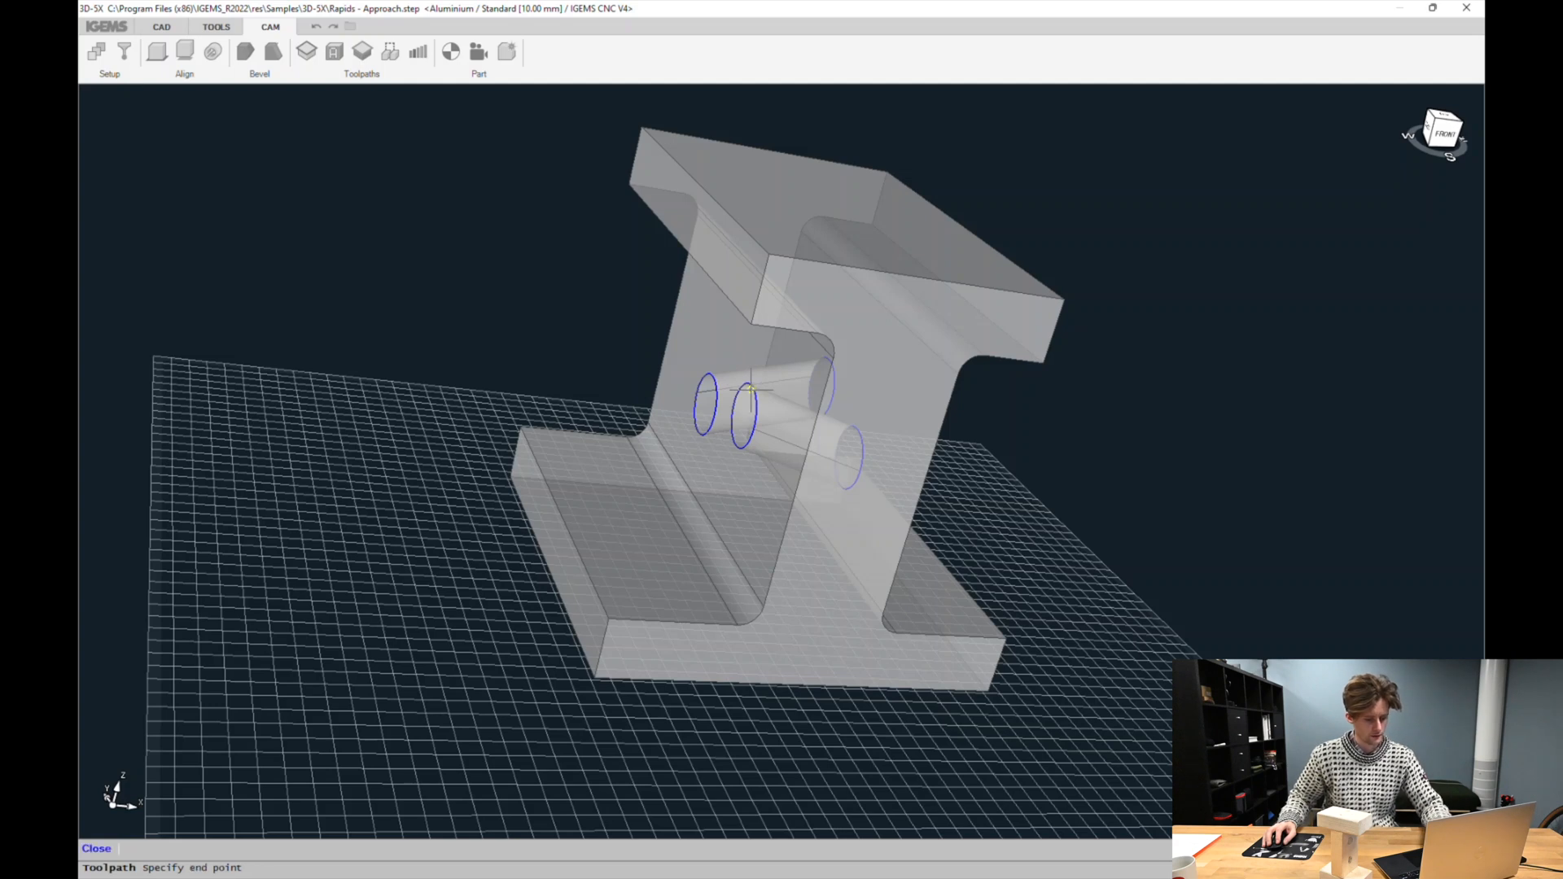
{"action": "left_click", "coordinate": [750, 405]}
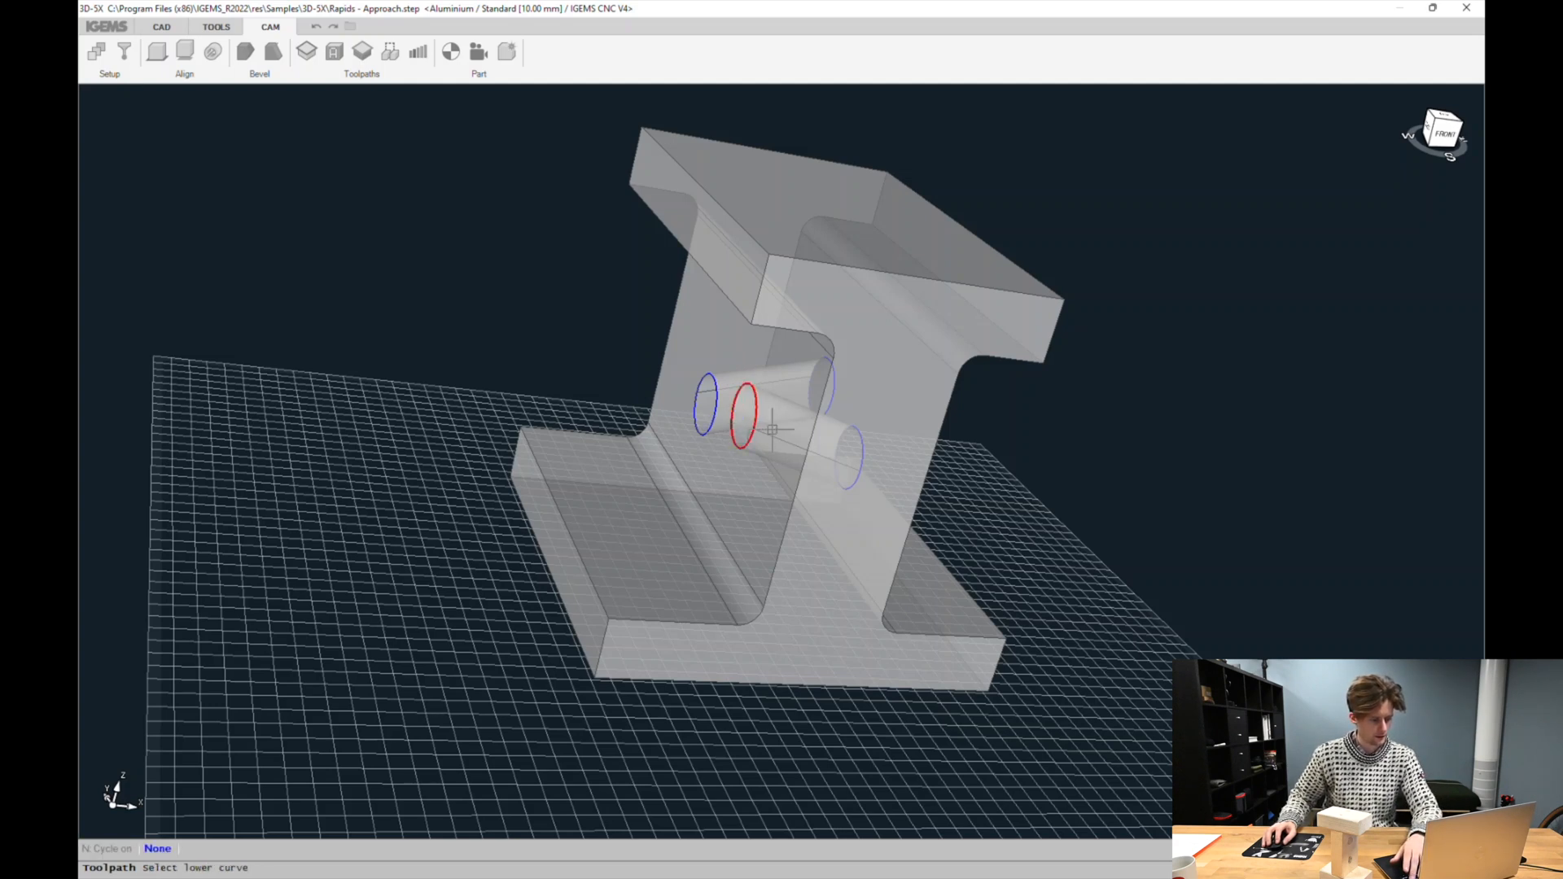
{"action": "left_click", "coordinate": [866, 462]}
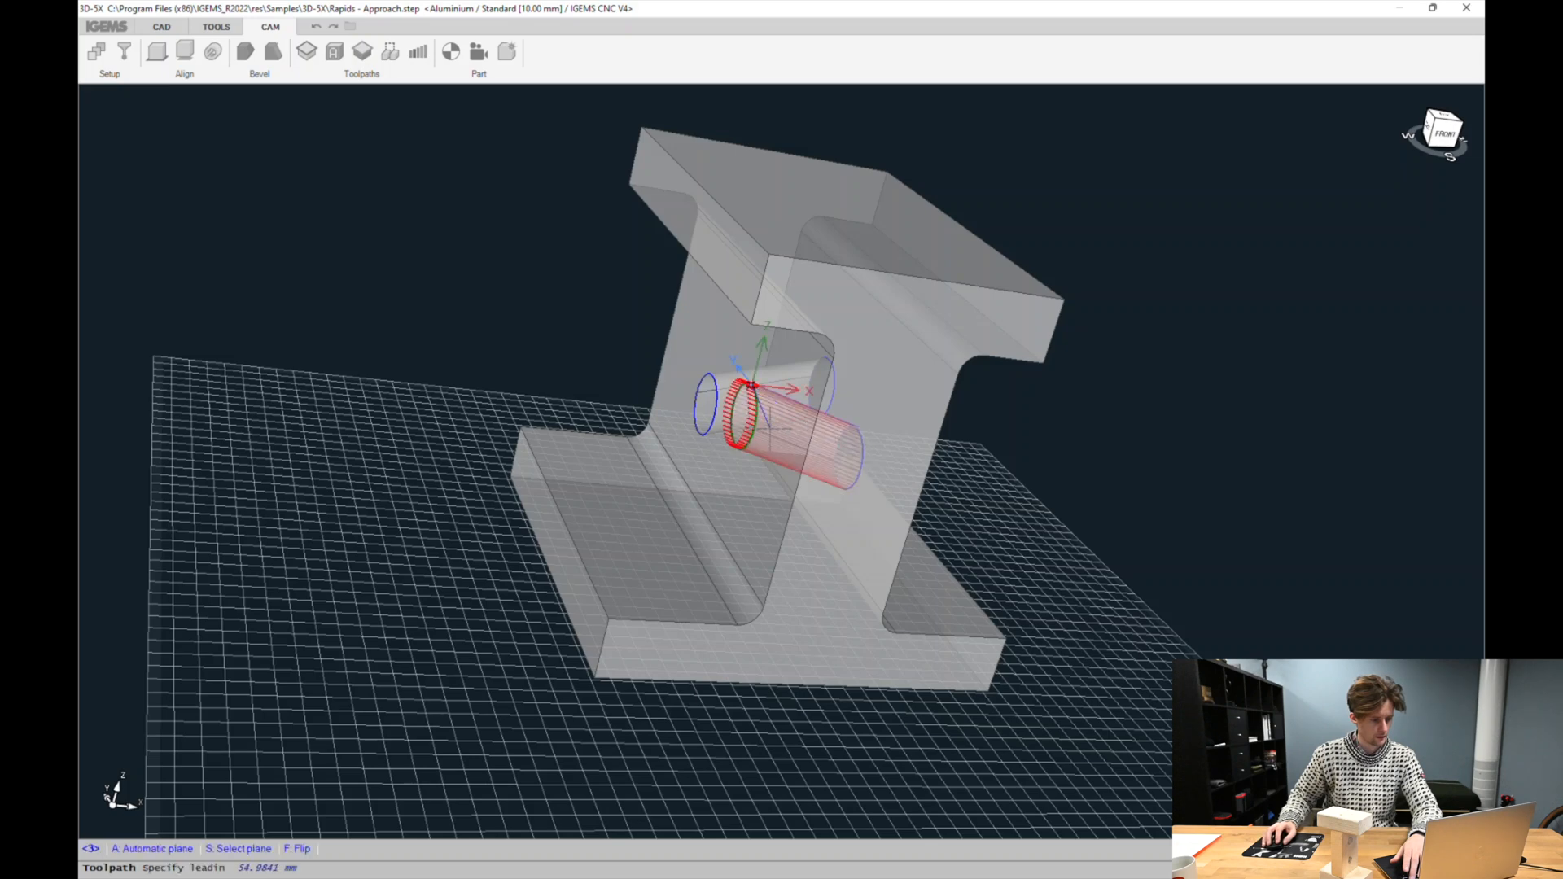
{"action": "scroll", "coordinate": [798, 382], "scroll_direction": "up", "scroll_amount": 5}
{"action": "middle_click_drag", "start_coordinate": [799, 382], "coordinate": [729, 328]}
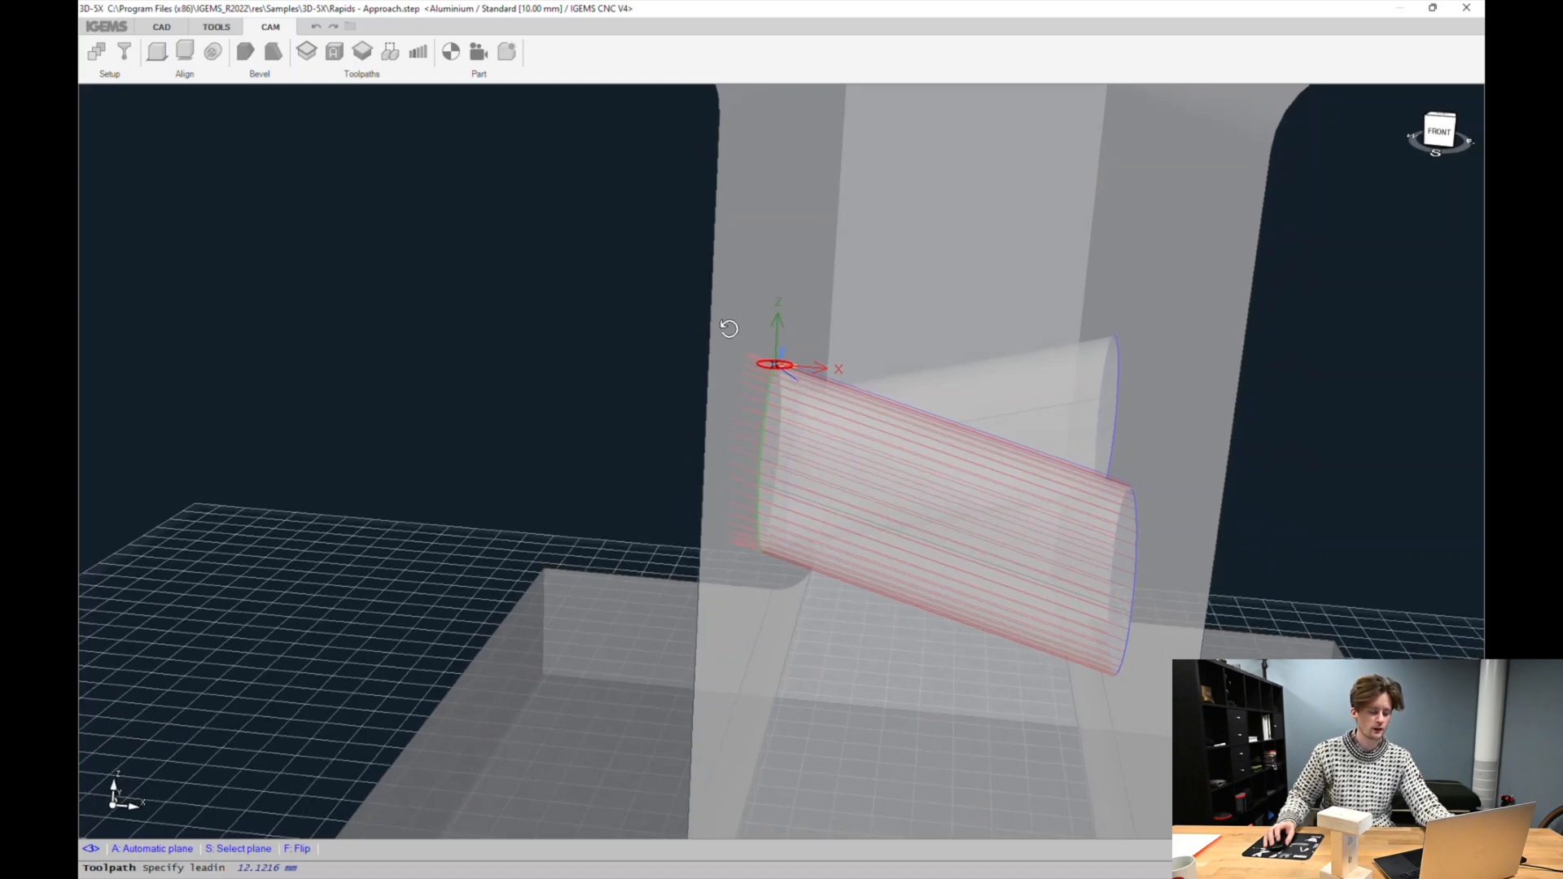
{"action": "middle_click_drag", "start_coordinate": [556, 540], "coordinate": [606, 488]}
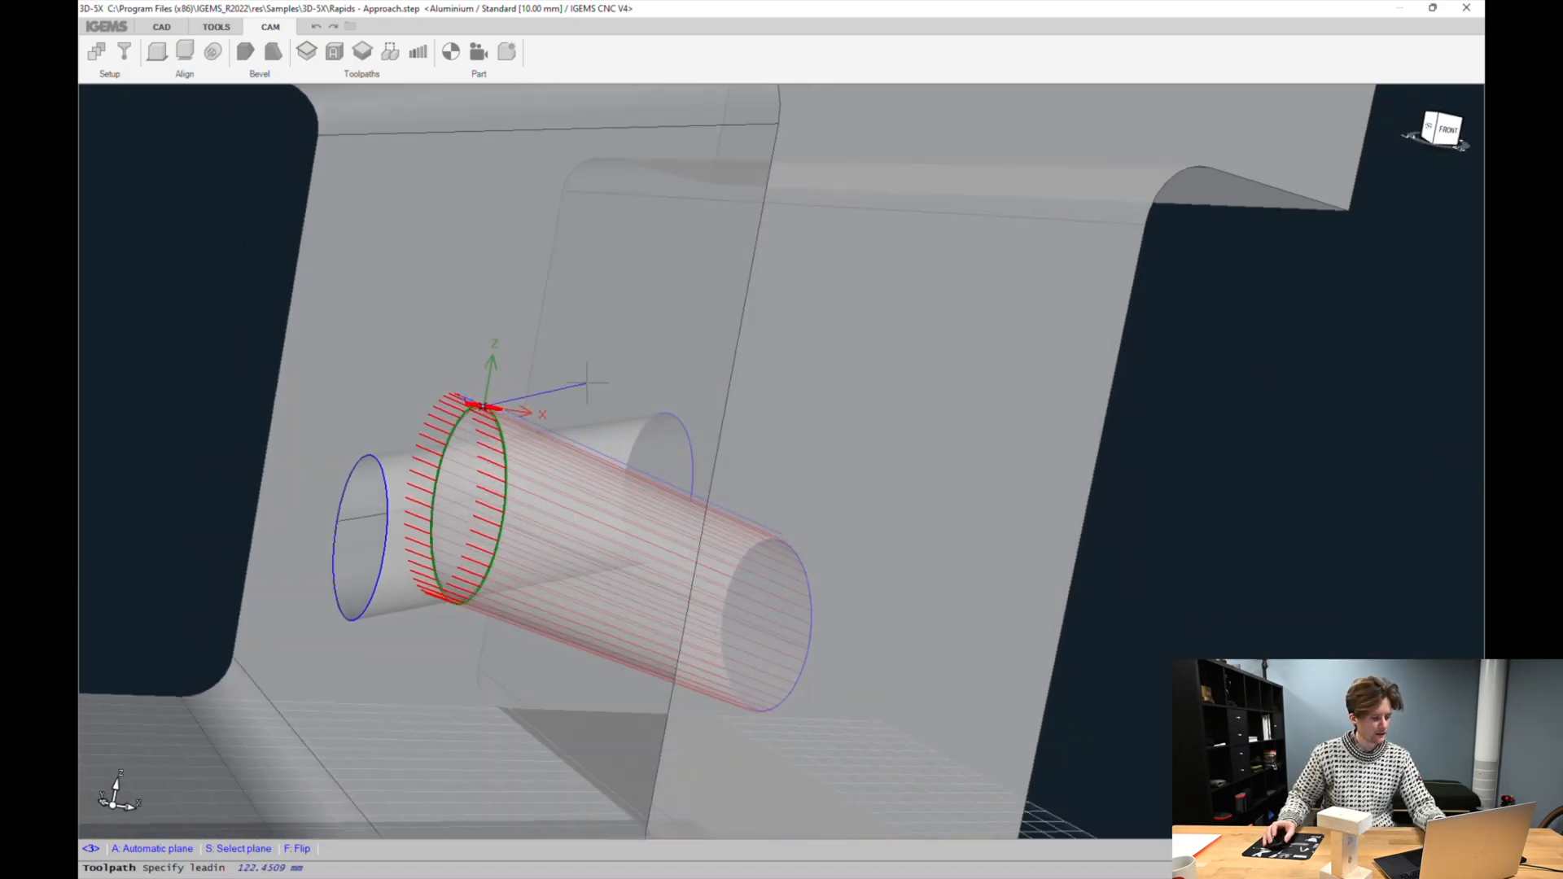
{"action": "left_click", "coordinate": [244, 849]}
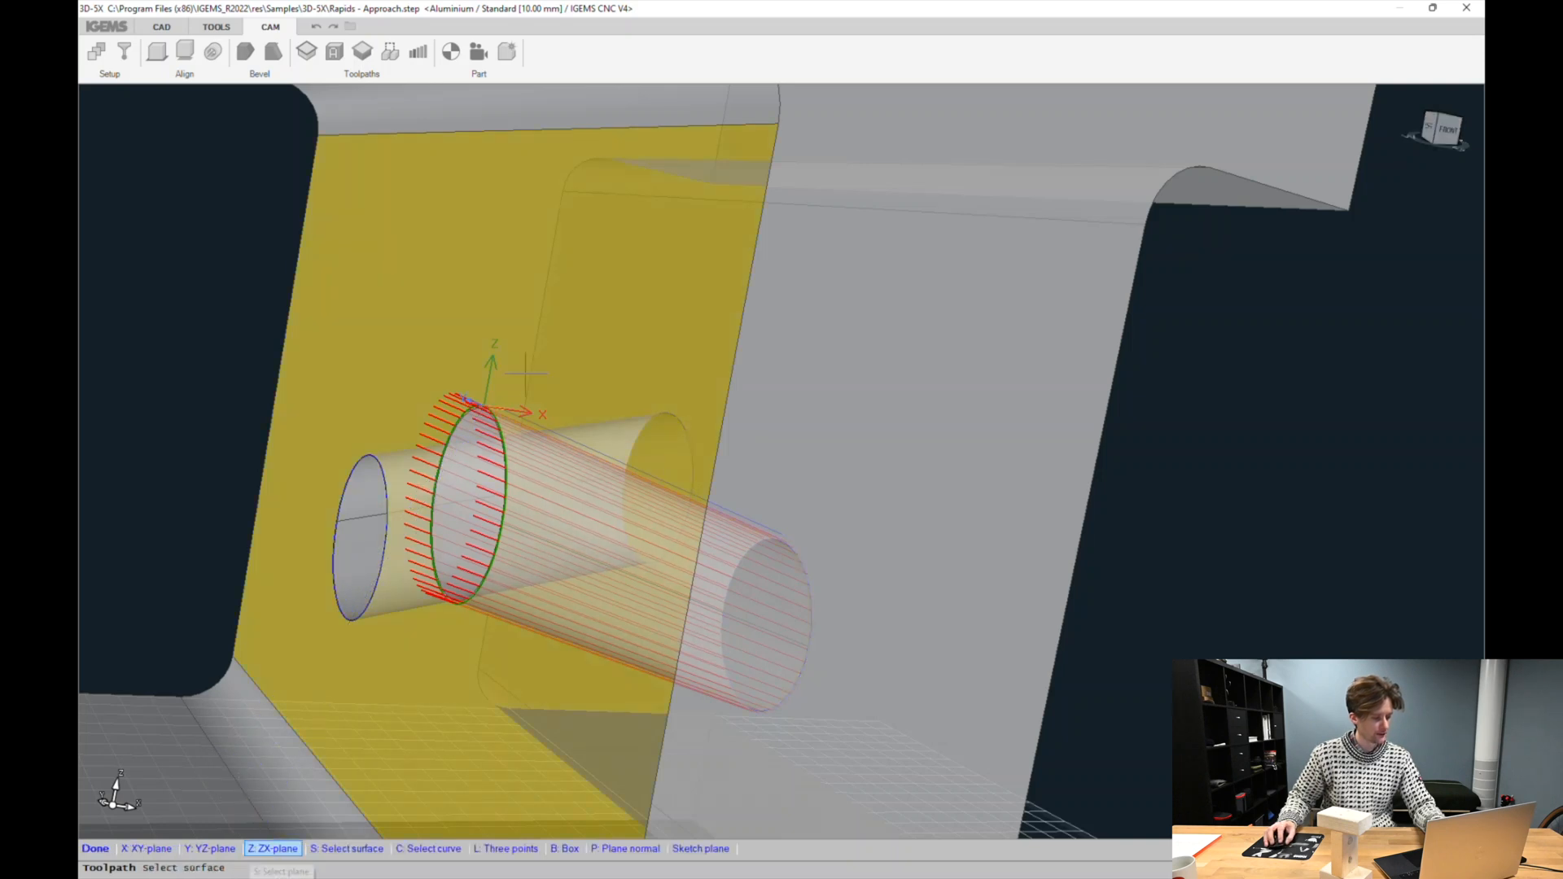
{"action": "left_click", "coordinate": [553, 320]}
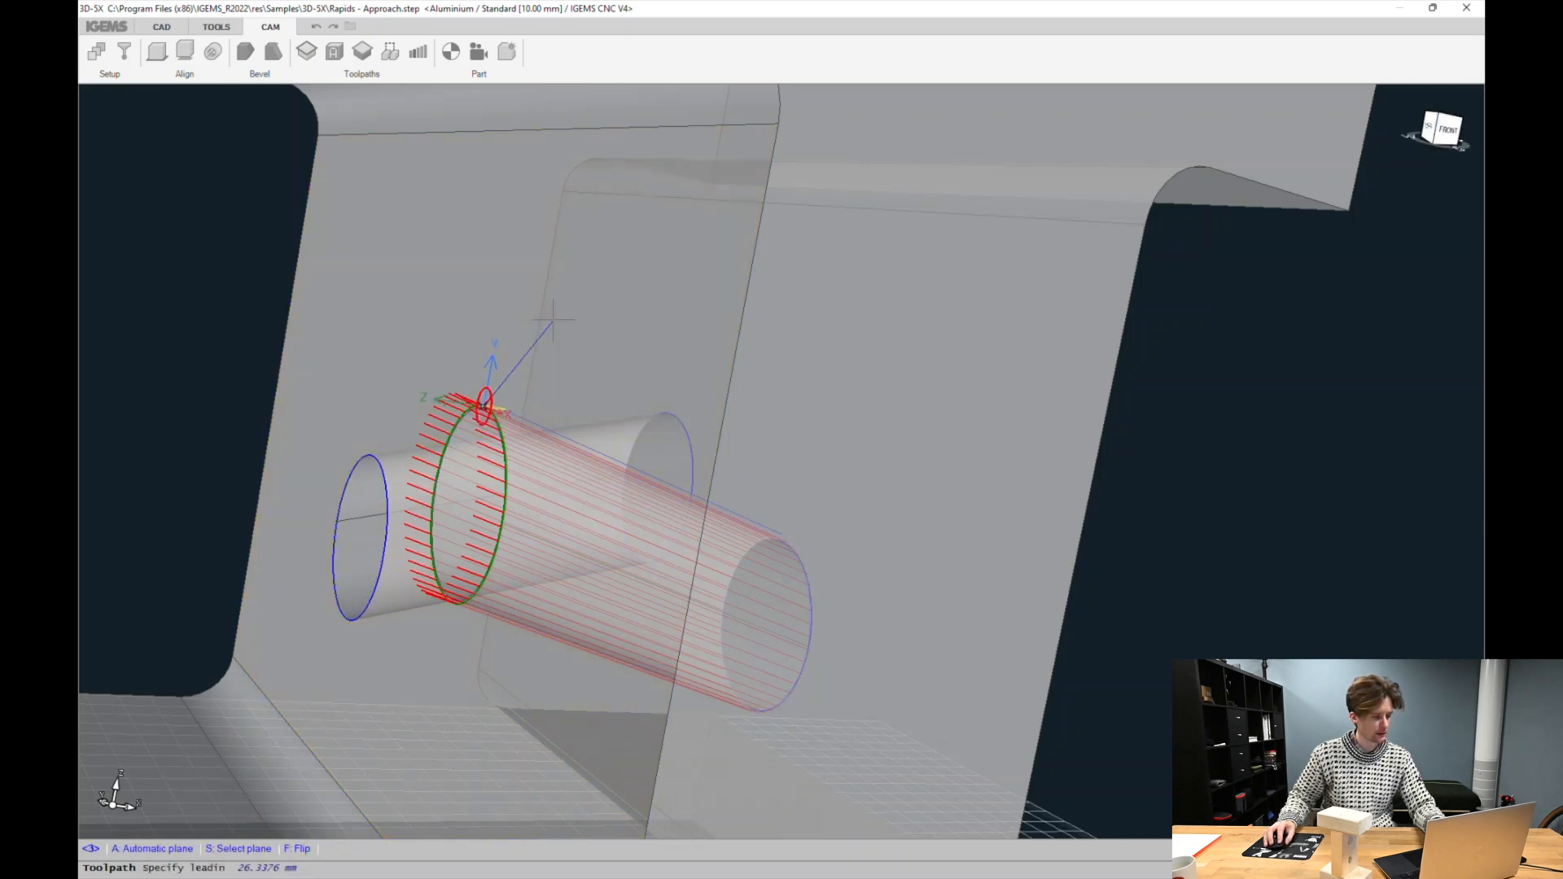
{"action": "left_click", "coordinate": [472, 456]}
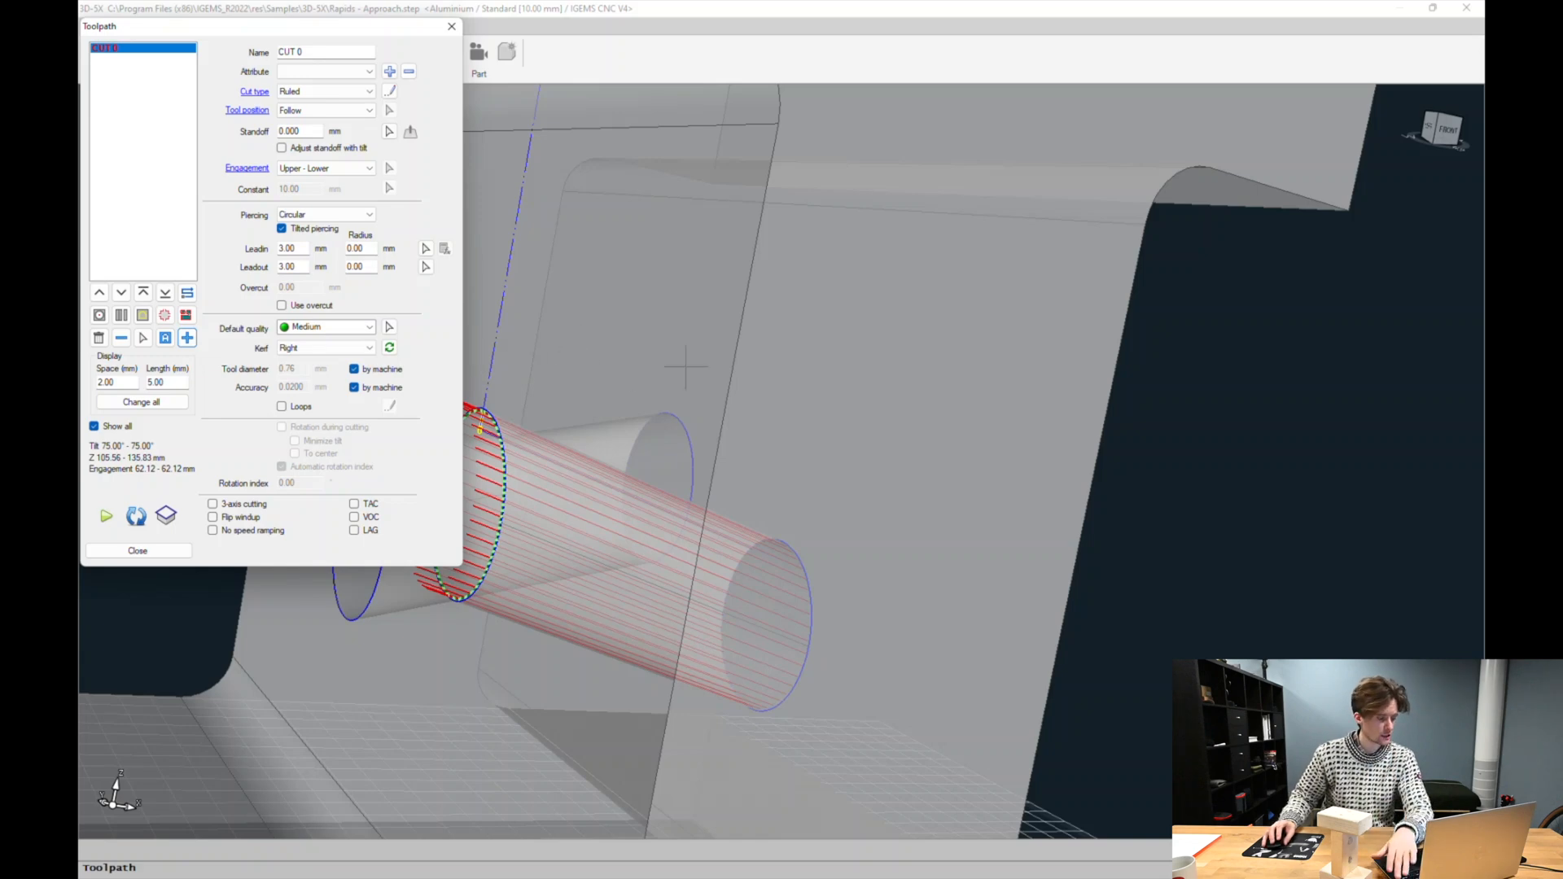
Add a second ruled toolpath for the other hole with a 3 mm lead-in on the web surface, then close the toolpath dialog
{"action": "middle_click_drag", "start_coordinate": [686, 366], "coordinate": [728, 373]}
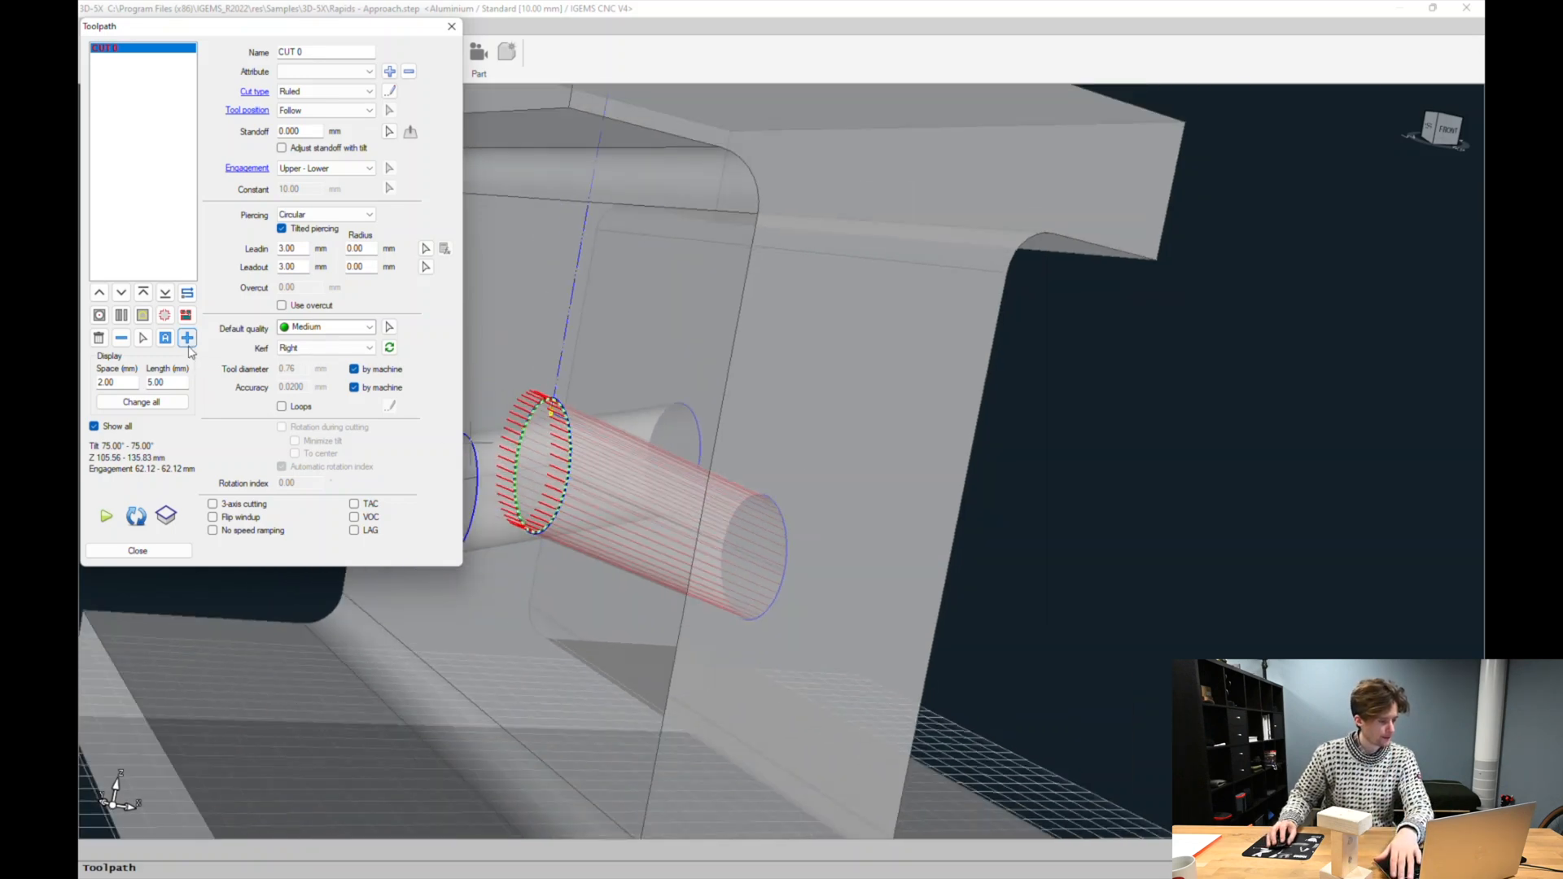
{"action": "left_click", "coordinate": [187, 339]}
{"action": "middle_click_drag", "start_coordinate": [855, 540], "coordinate": [1149, 487]}
{"action": "left_click", "coordinate": [1133, 469]}
{"action": "left_click", "coordinate": [1117, 466]}
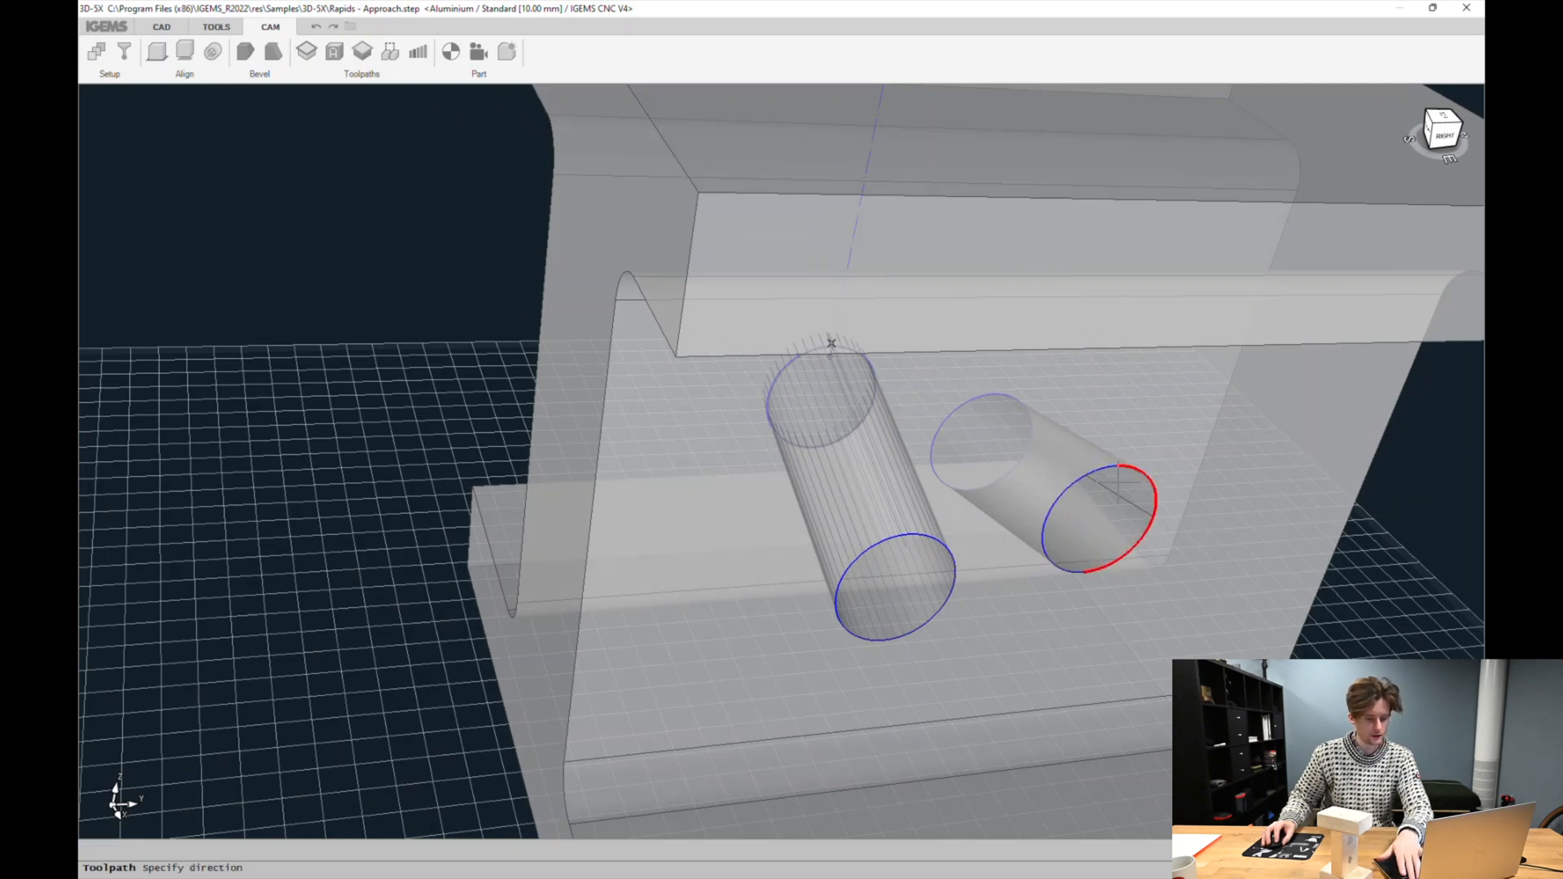
{"action": "left_click", "coordinate": [1131, 510]}
{"action": "left_click", "coordinate": [962, 408]}
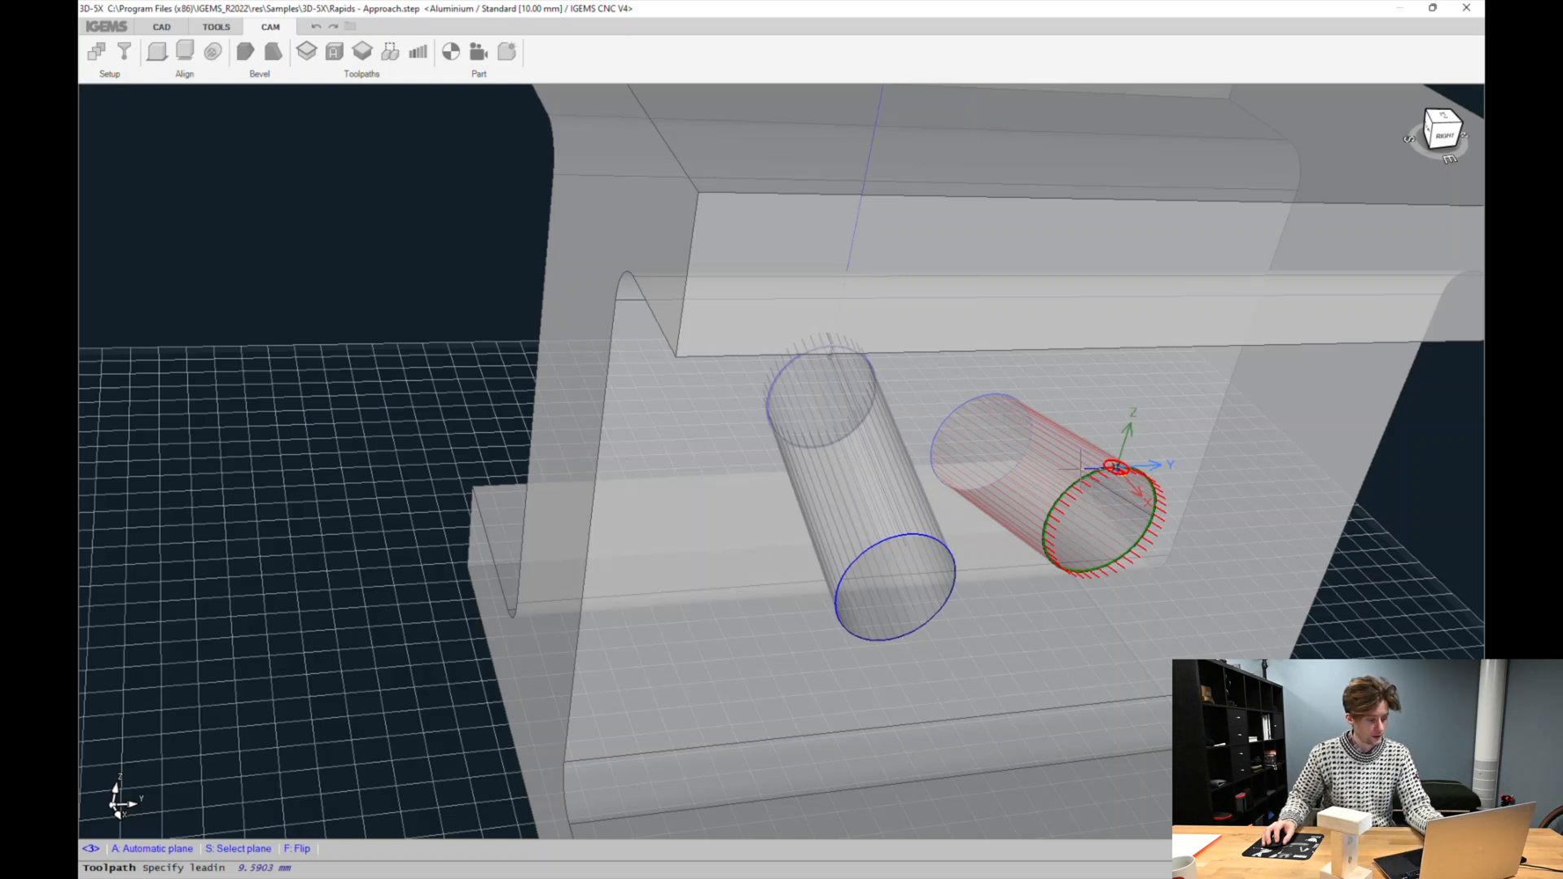
{"action": "key", "text": "s"}
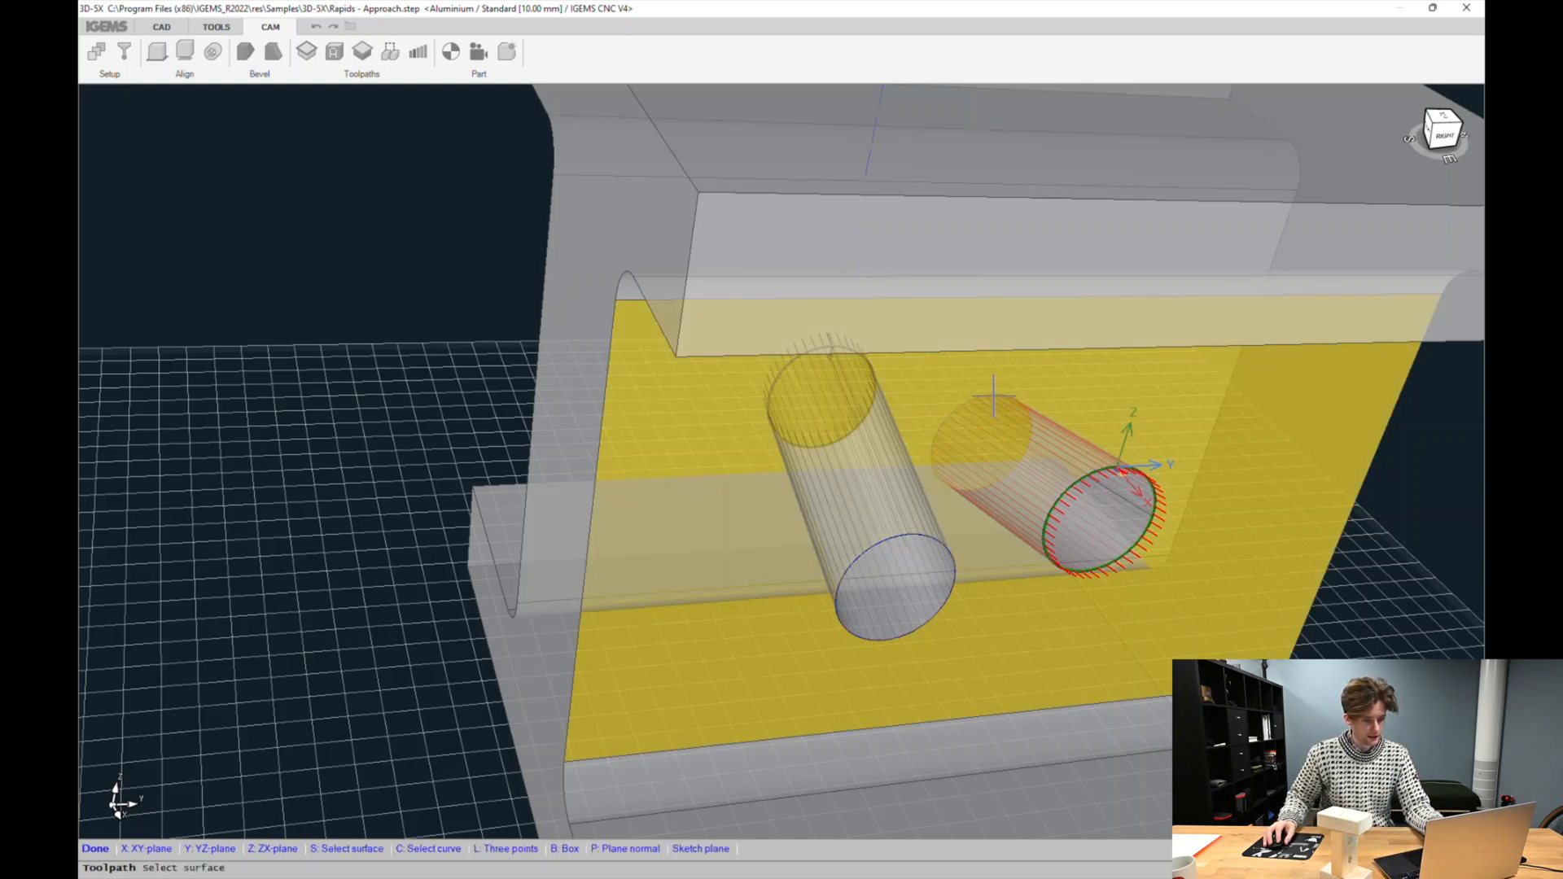
{"action": "left_click", "coordinate": [994, 397]}
{"action": "type", "text": "3"}
{"action": "key", "text": "Return"}
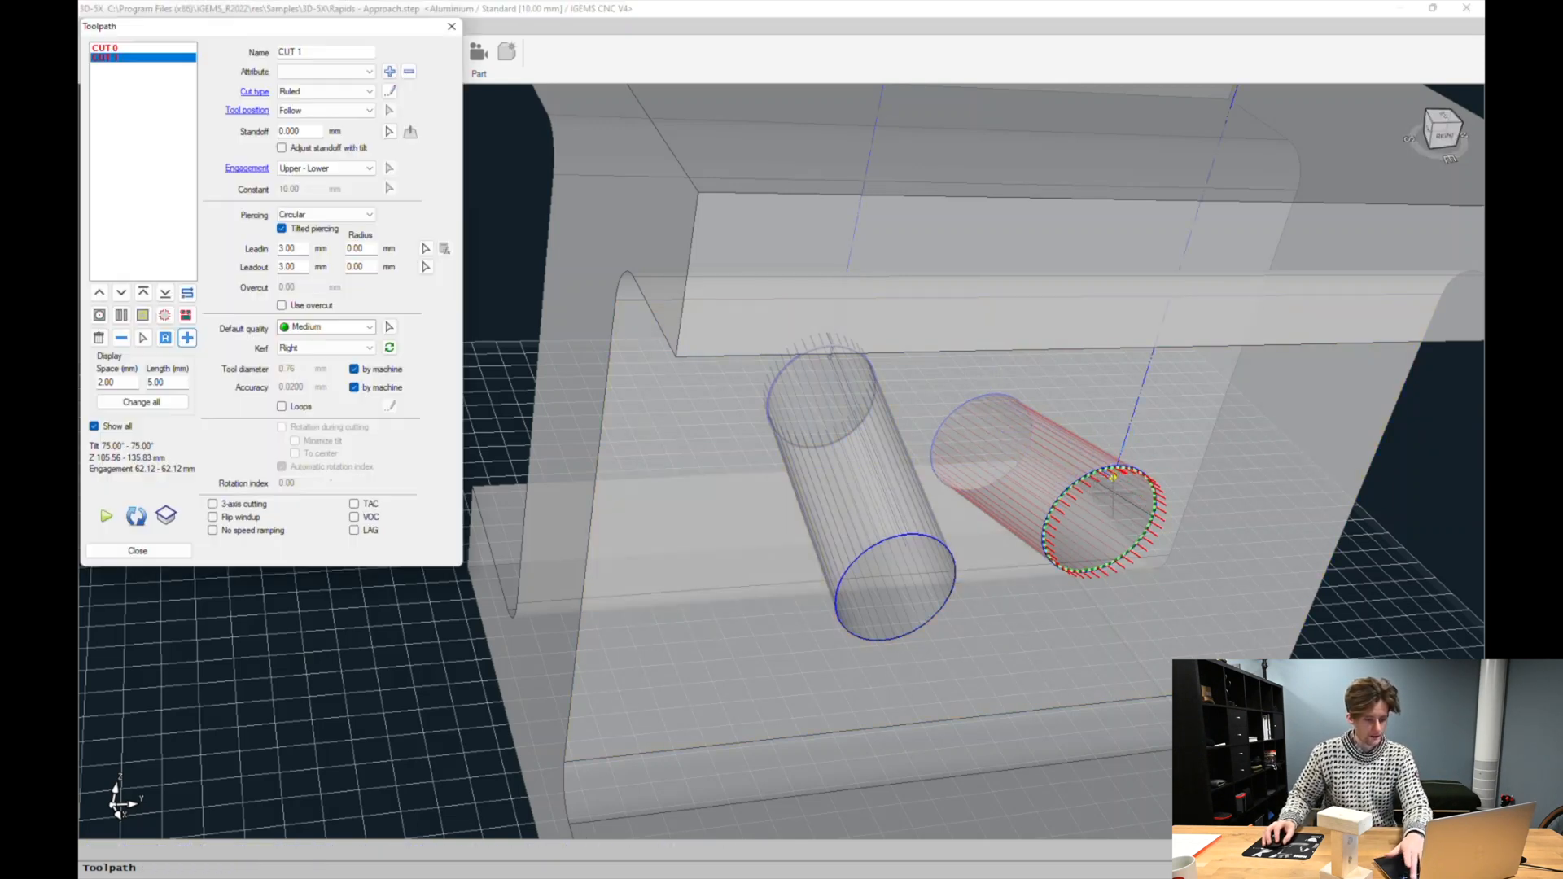
{"action": "scroll", "coordinate": [1163, 428], "scroll_direction": "down", "scroll_amount": 3}
{"action": "middle_click_drag", "start_coordinate": [1162, 428], "coordinate": [777, 555], "text": "shift"}
{"action": "middle_click_drag", "start_coordinate": [757, 293], "coordinate": [598, 367], "text": "shift"}
{"action": "middle_click_drag", "start_coordinate": [1278, 651], "coordinate": [1011, 426], "text": "shift"}
{"action": "scroll", "coordinate": [941, 495], "scroll_direction": "down", "scroll_amount": 3}
{"action": "middle_click_drag", "start_coordinate": [972, 269], "coordinate": [1074, 261], "text": "shift"}
{"action": "left_click", "coordinate": [180, 551]}
Open Rapids and modify the first rapid move so it passes through a point to the left of the part
{"action": "scroll", "coordinate": [1050, 196], "scroll_direction": "up", "scroll_amount": 4}
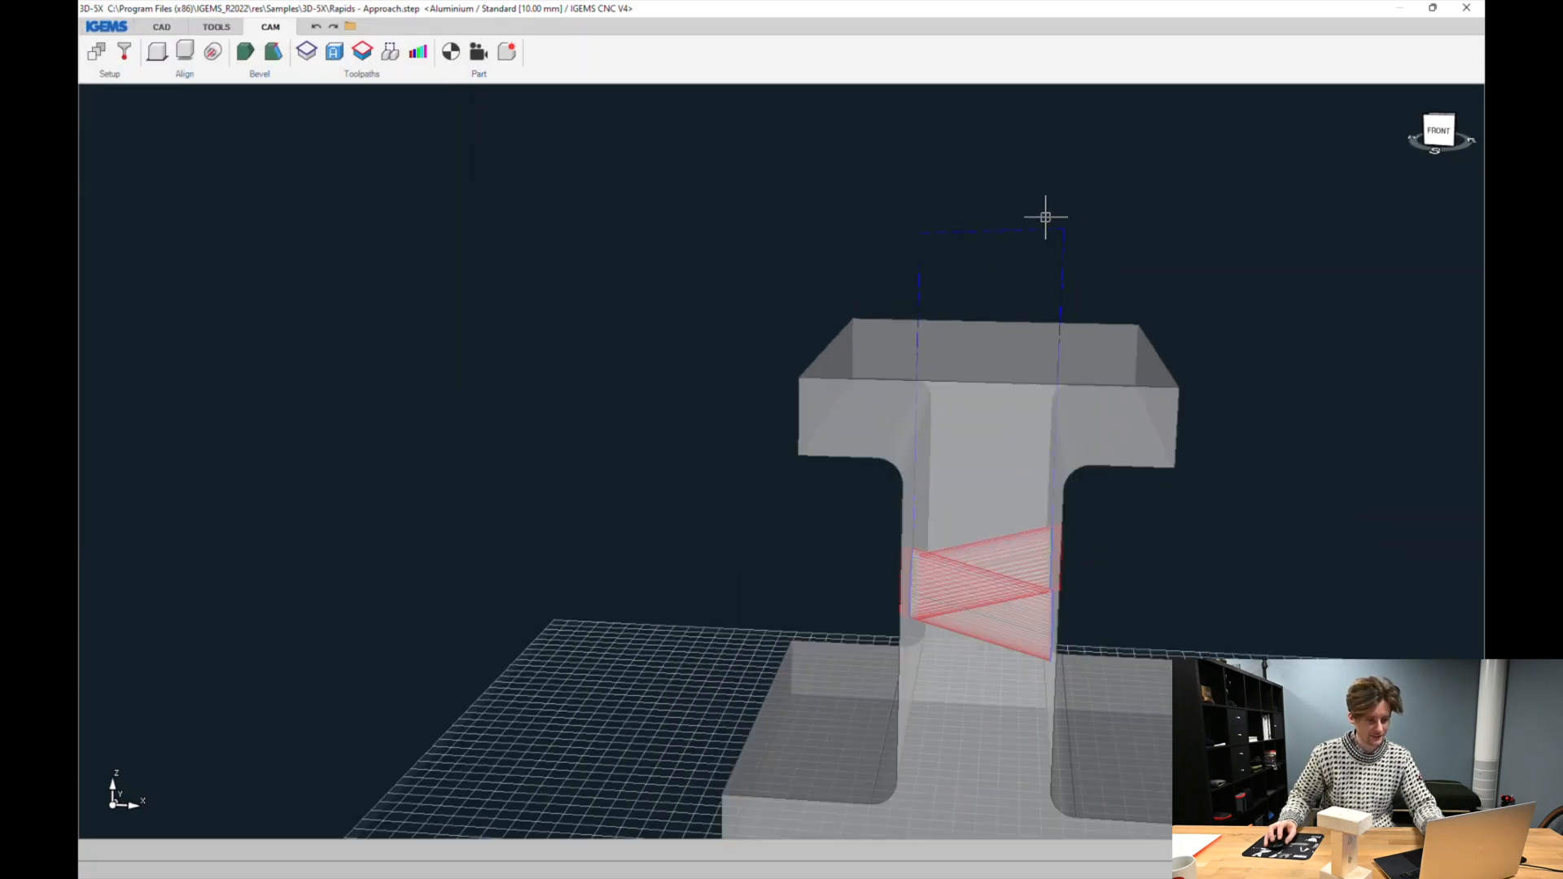
{"action": "middle_click_drag", "start_coordinate": [955, 358], "coordinate": [910, 296], "text": "shift"}
{"action": "middle_click_drag", "start_coordinate": [1018, 353], "coordinate": [824, 421], "text": "shift"}
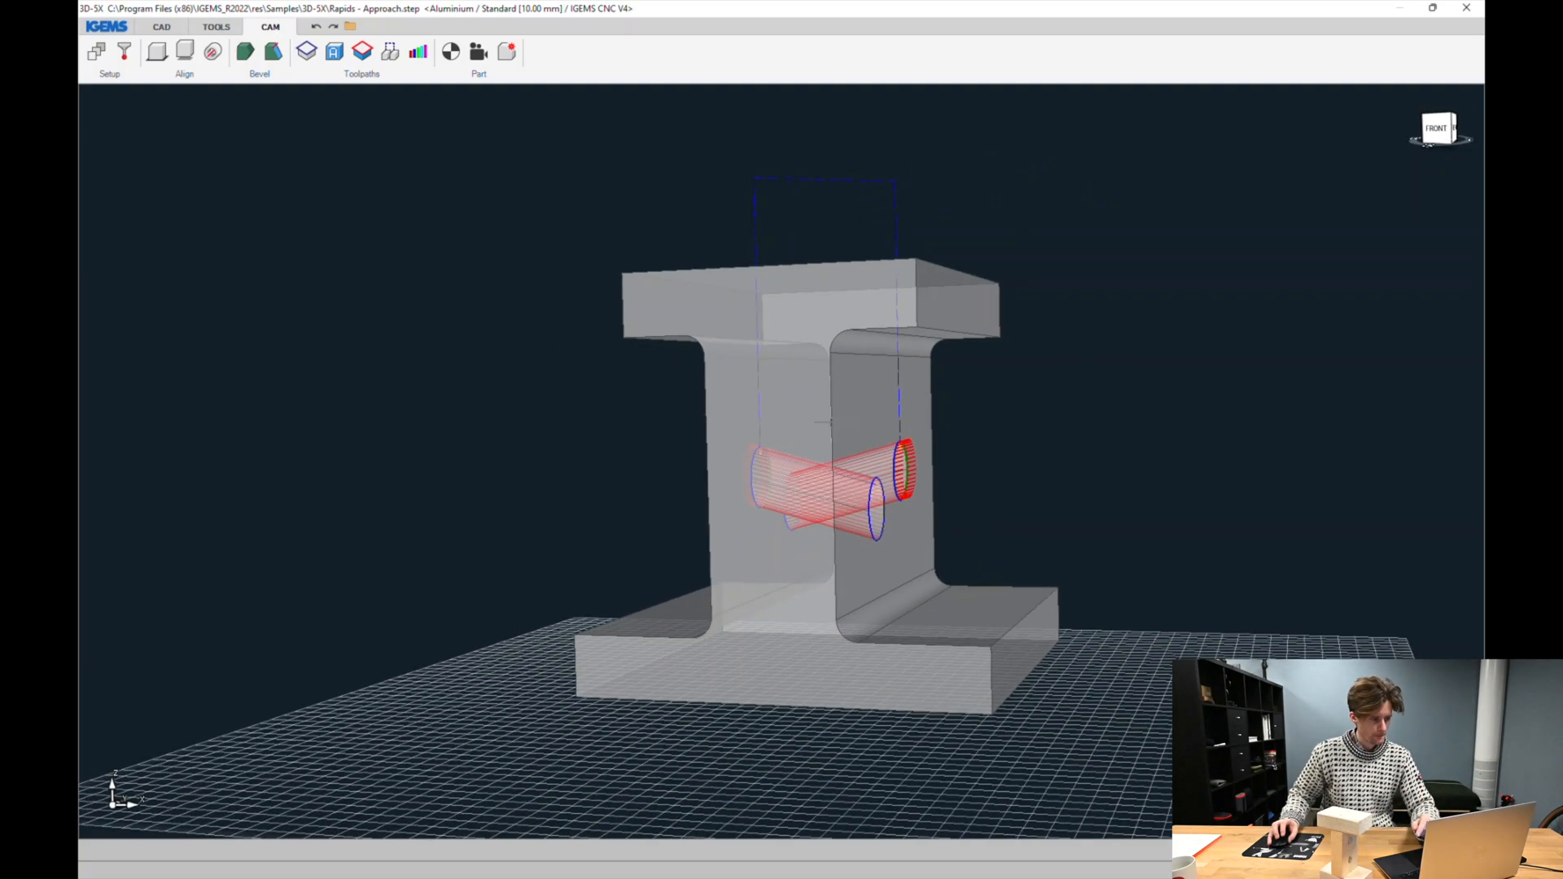
{"action": "left_click", "coordinate": [392, 54]}
{"action": "middle_click_drag", "start_coordinate": [736, 342], "coordinate": [765, 399], "text": "shift"}
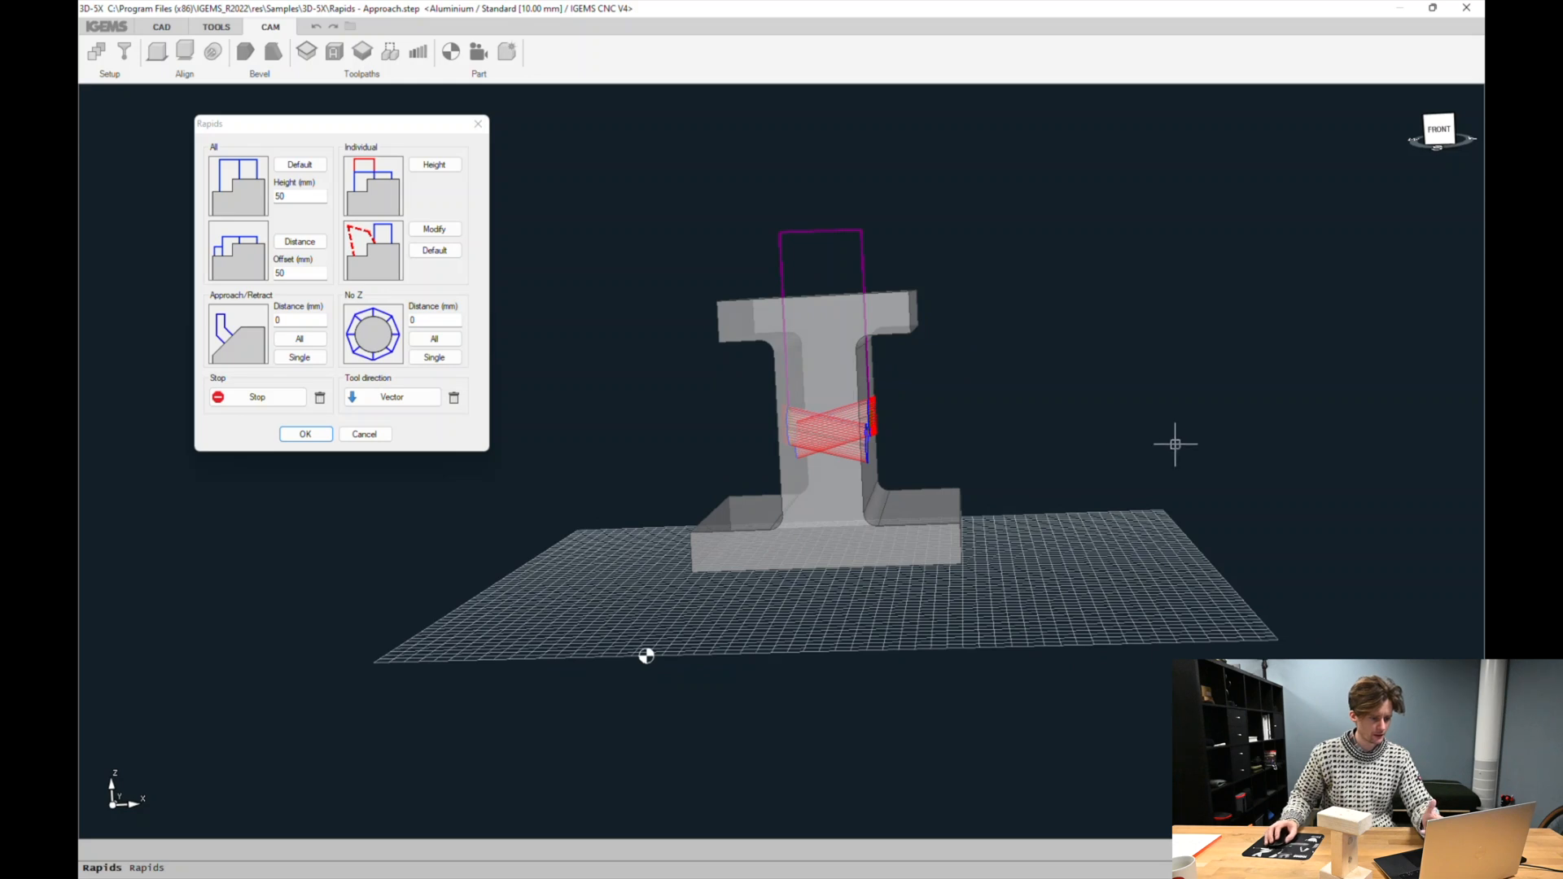
{"action": "middle_click_drag", "start_coordinate": [1174, 444], "coordinate": [1152, 463], "text": "shift"}
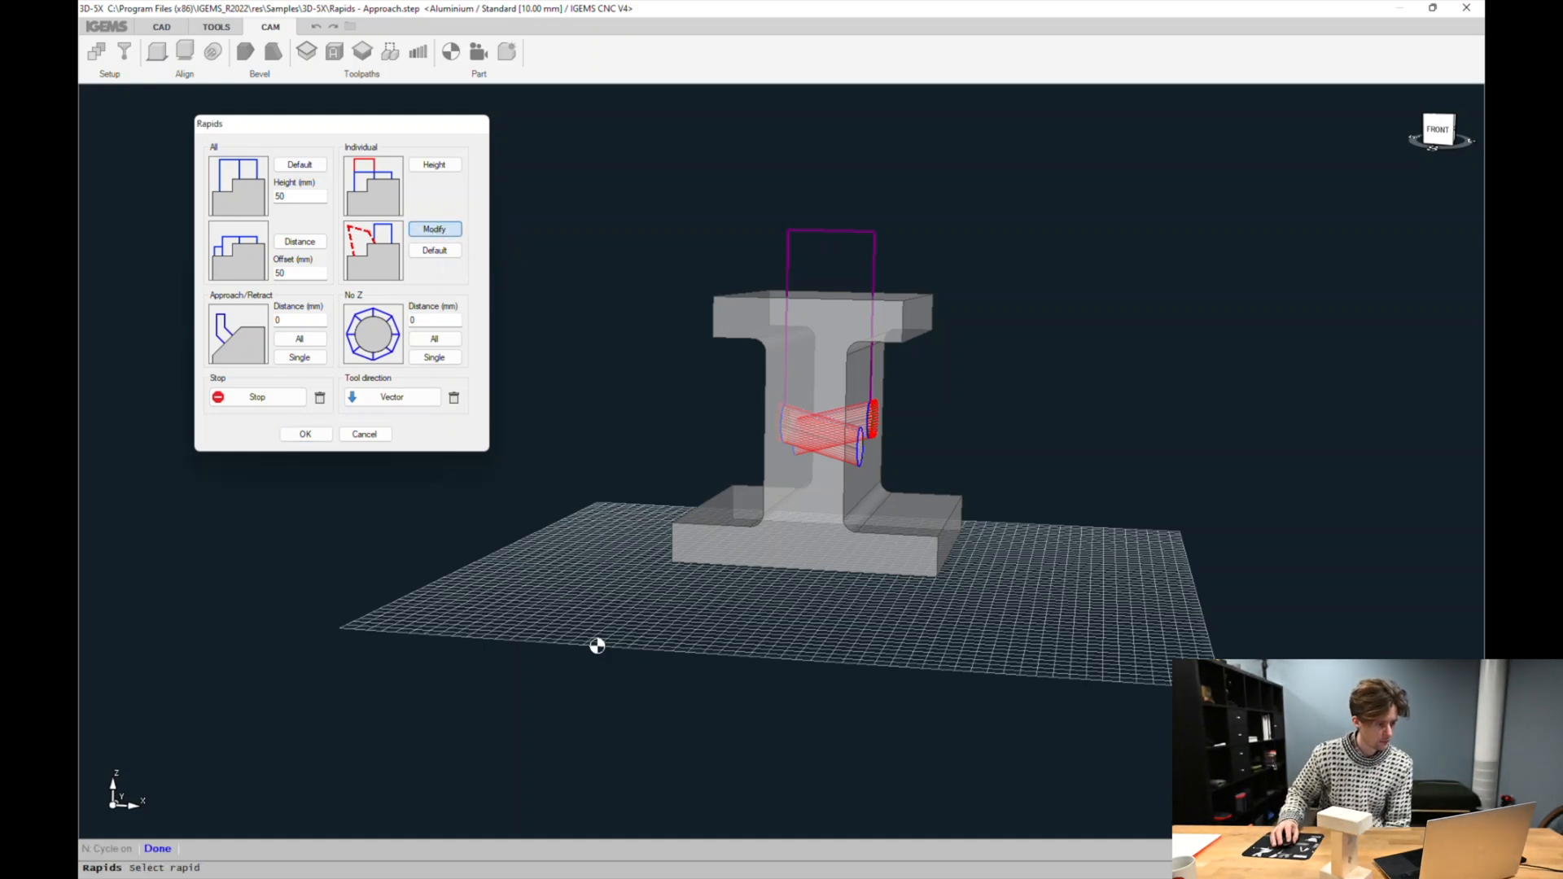
{"action": "left_click", "coordinate": [435, 230]}
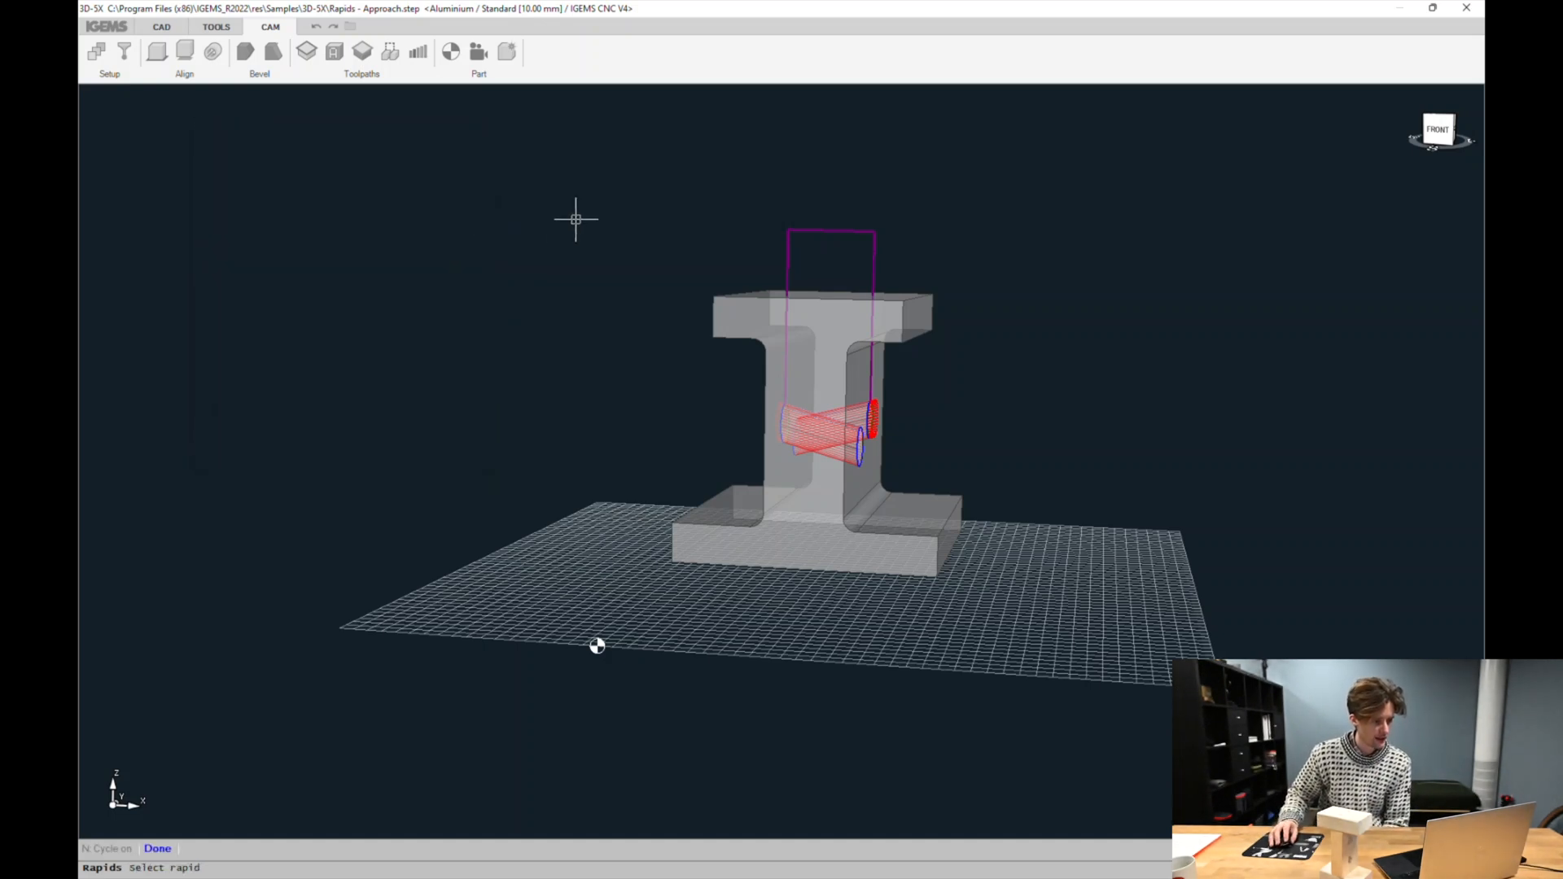
{"action": "left_click", "coordinate": [778, 241]}
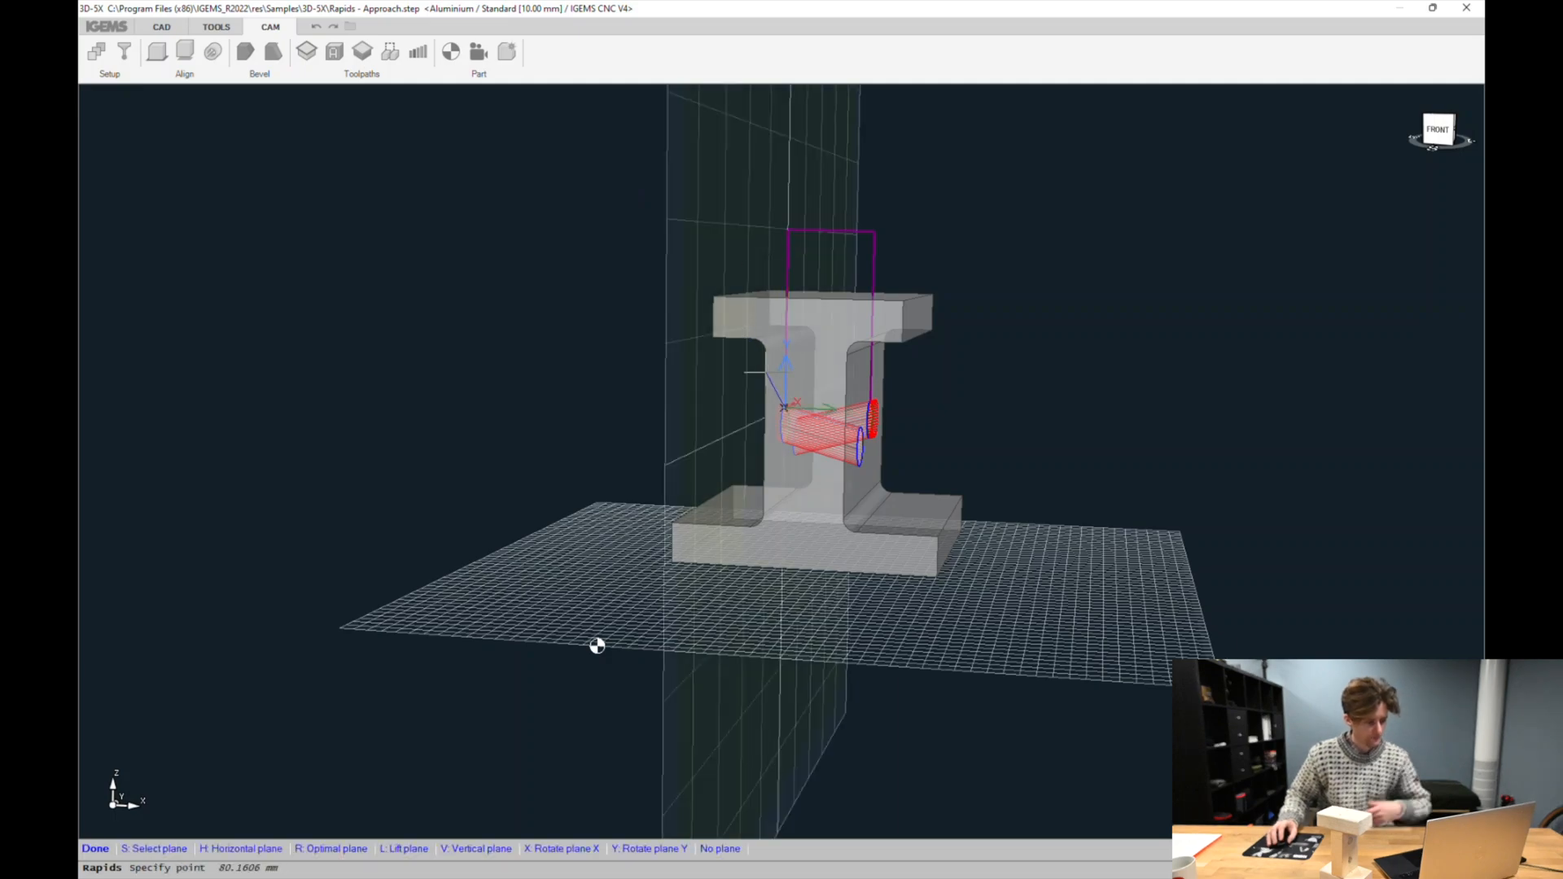
{"action": "middle_click_drag", "start_coordinate": [597, 645], "coordinate": [999, 655]}
{"action": "middle_click_drag", "start_coordinate": [909, 598], "coordinate": [676, 684]}
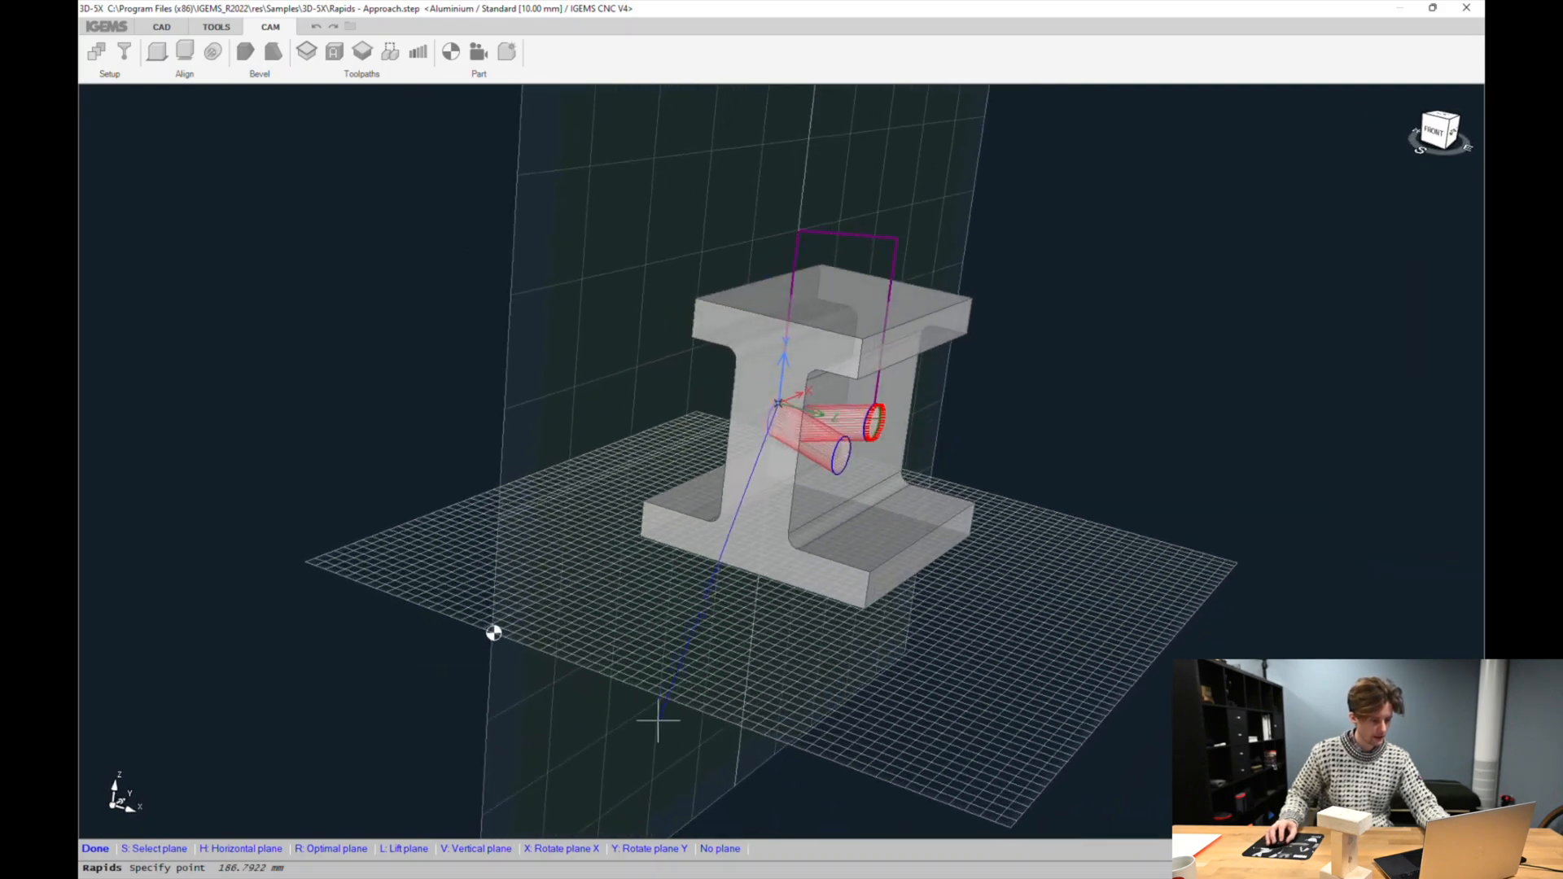
{"action": "middle_click_drag", "start_coordinate": [570, 717], "coordinate": [575, 369]}
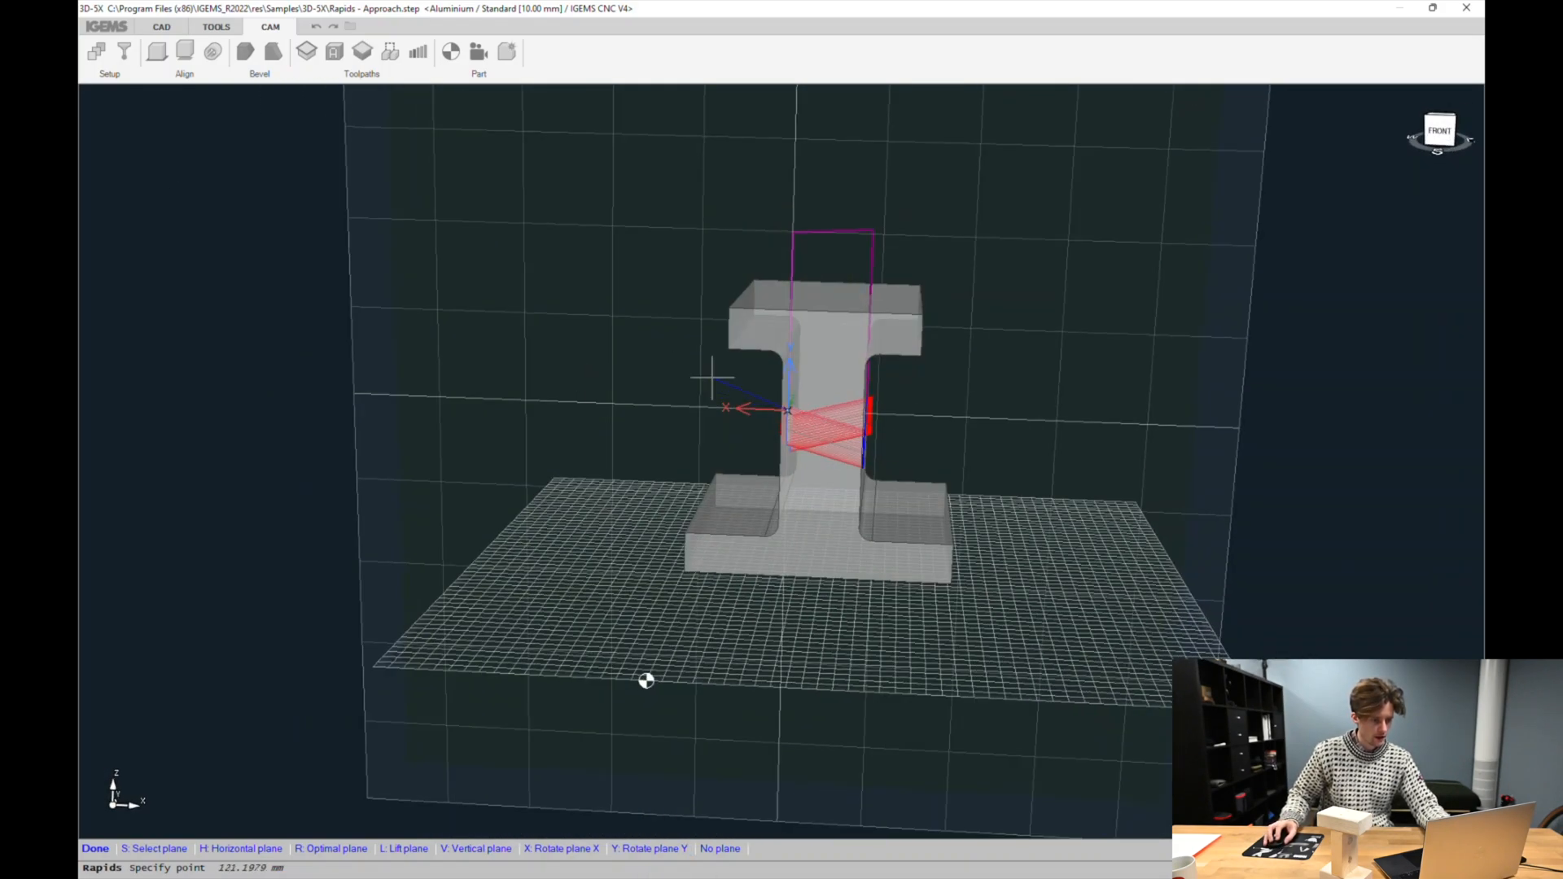
{"action": "middle_click_drag", "start_coordinate": [712, 377], "coordinate": [938, 412]}
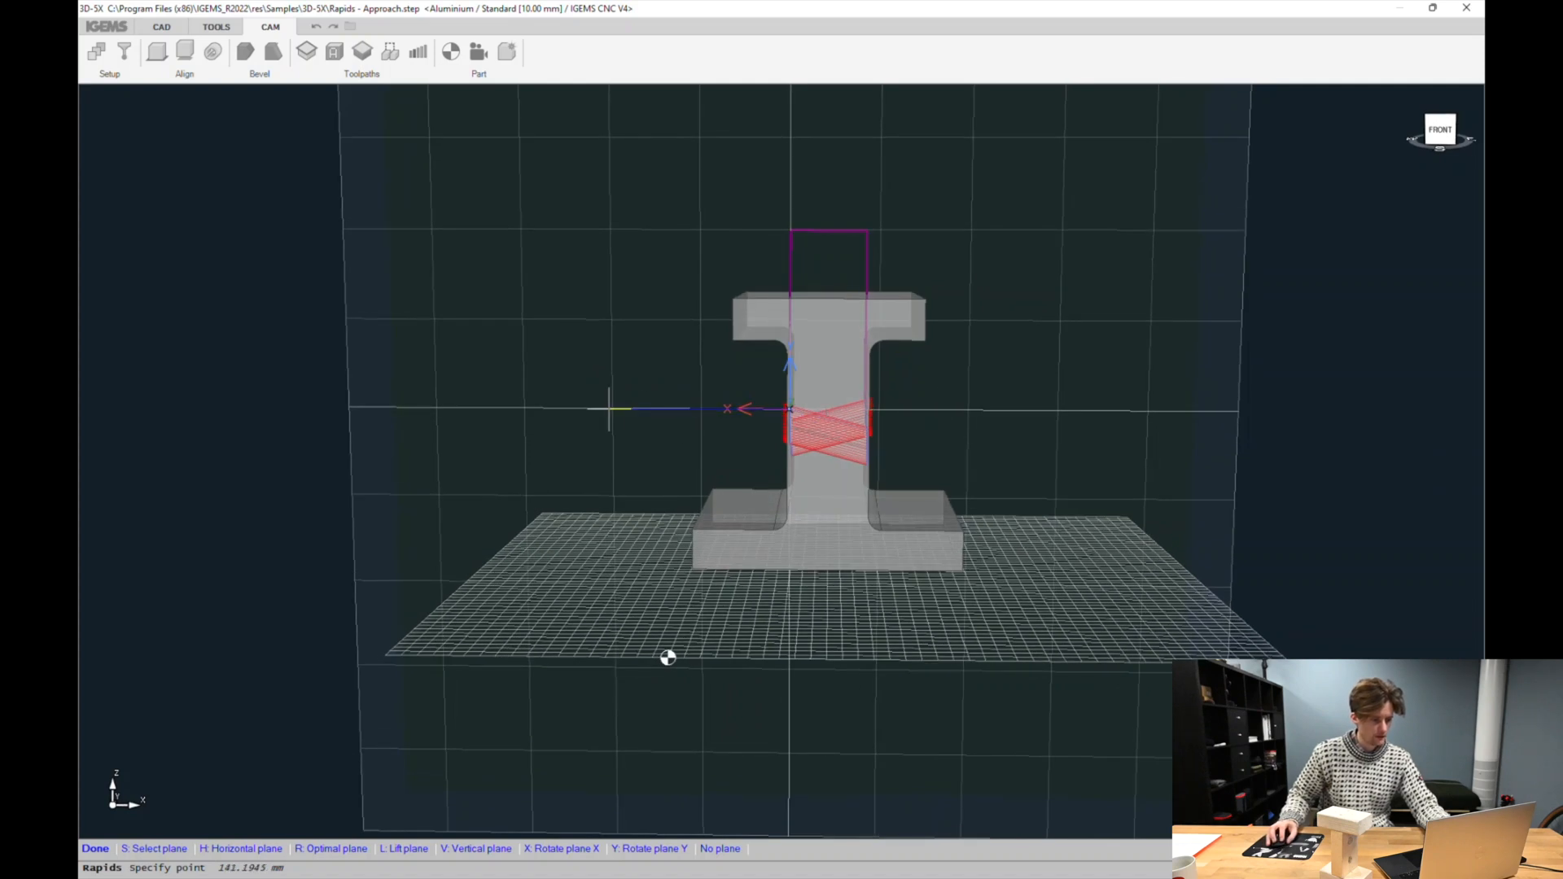
{"action": "left_click", "coordinate": [611, 248]}
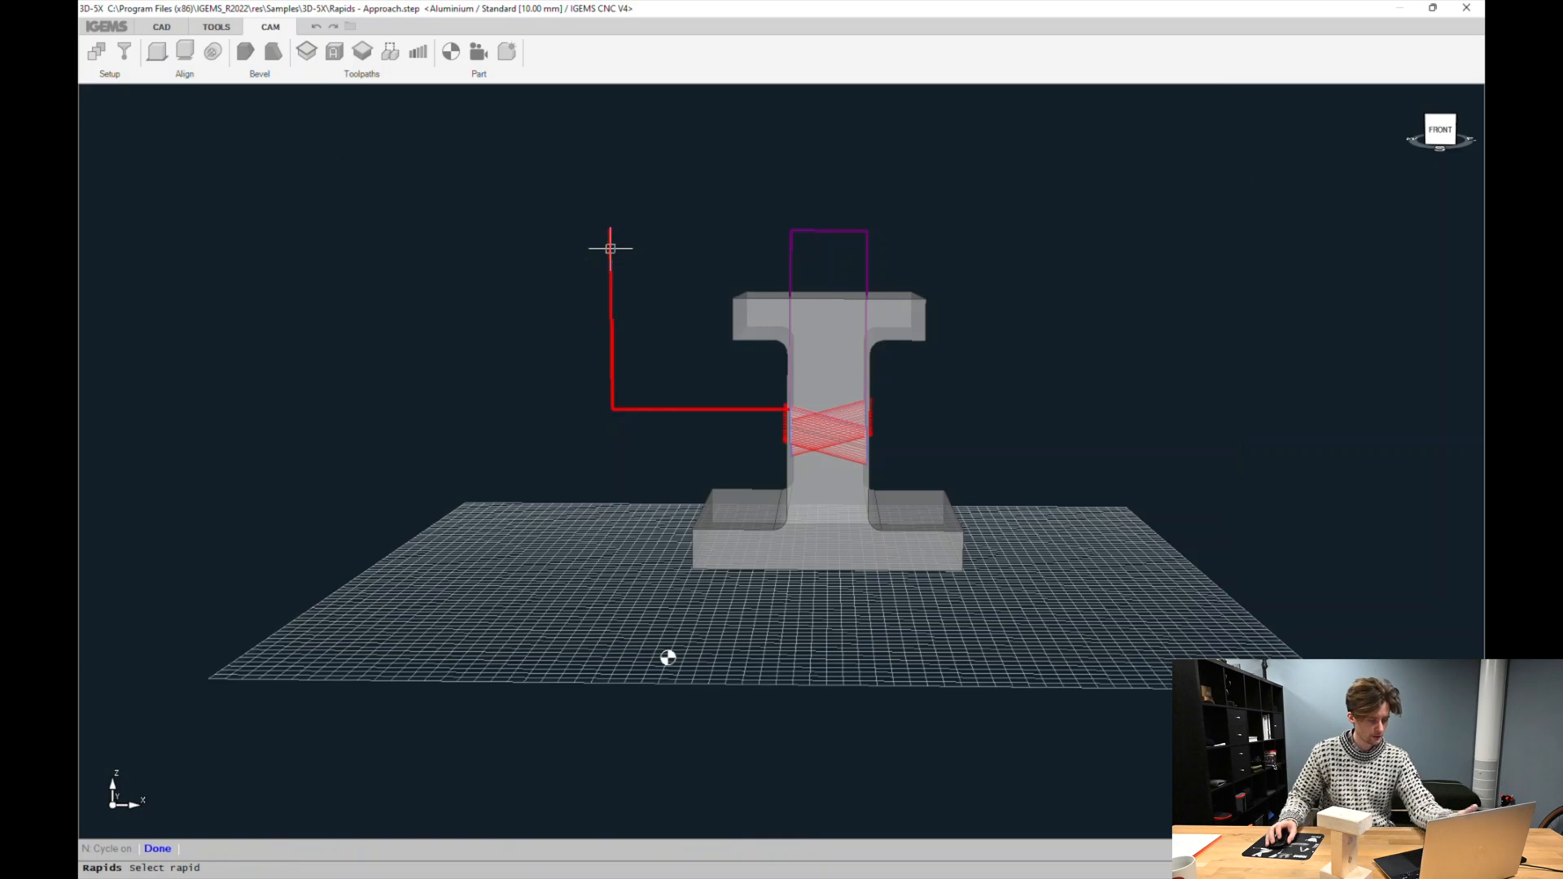
Modify the second rapid move, routing it through points on a selected plane around the part's right side
{"action": "left_click", "coordinate": [806, 227]}
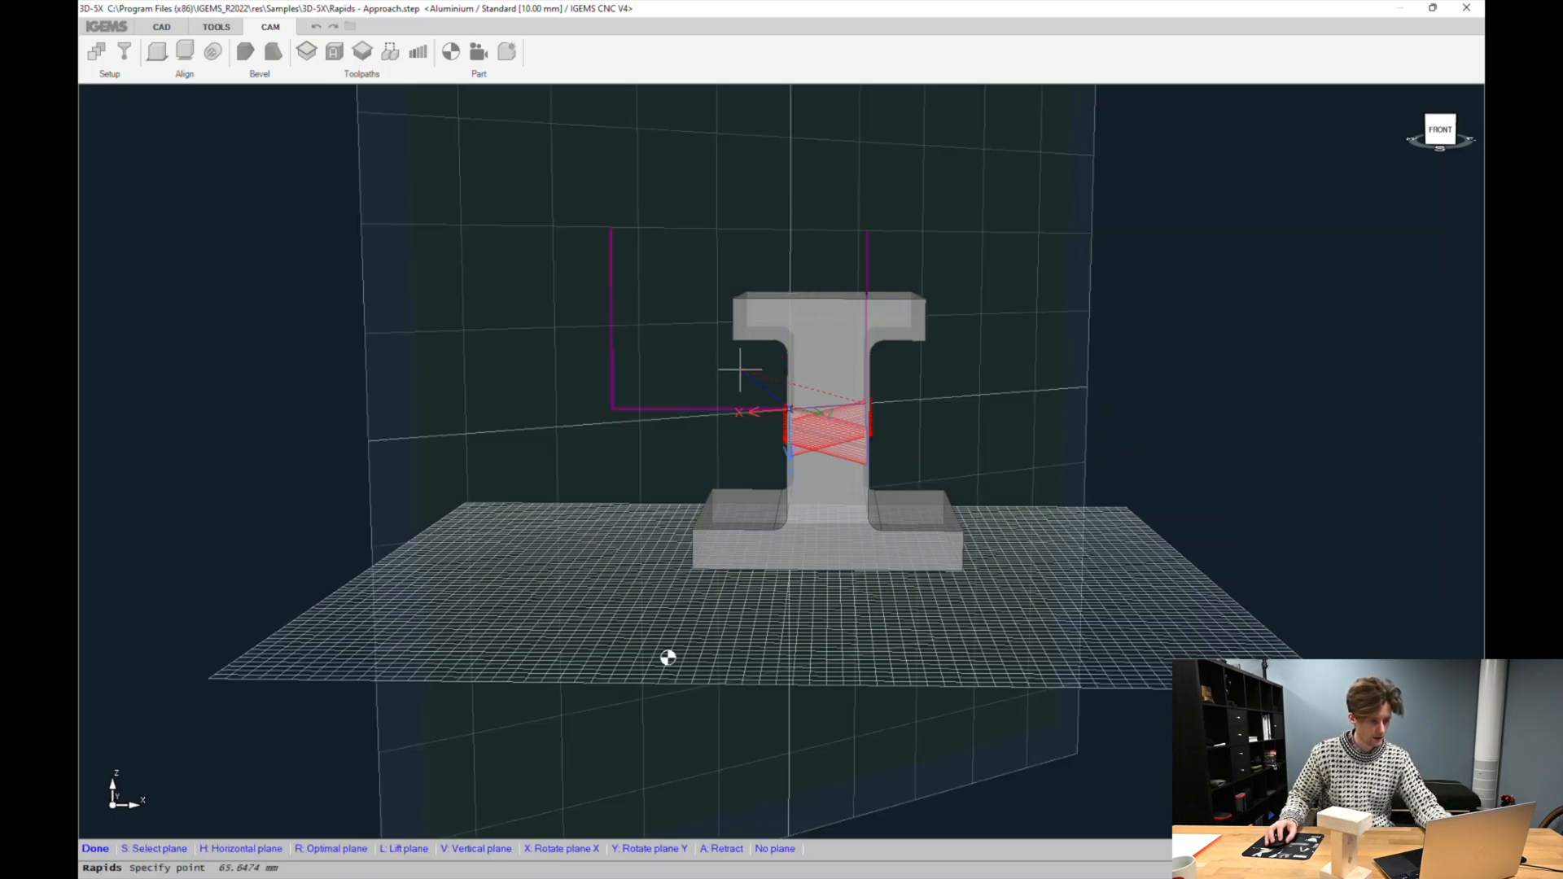
{"action": "middle_click_drag", "start_coordinate": [804, 341], "coordinate": [771, 455]}
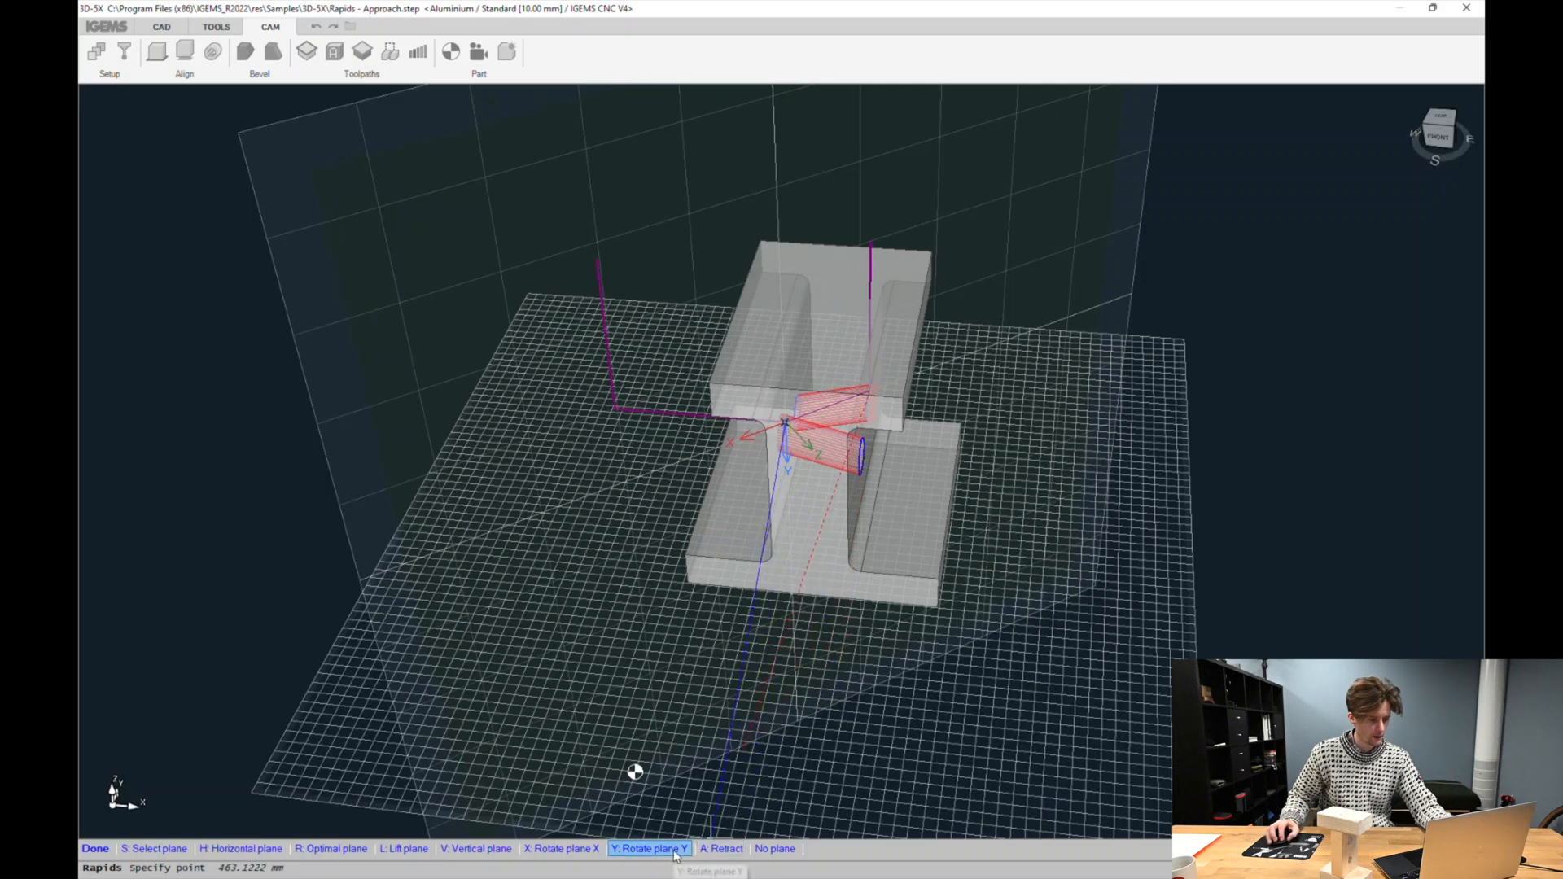
{"action": "left_click", "coordinate": [675, 849]}
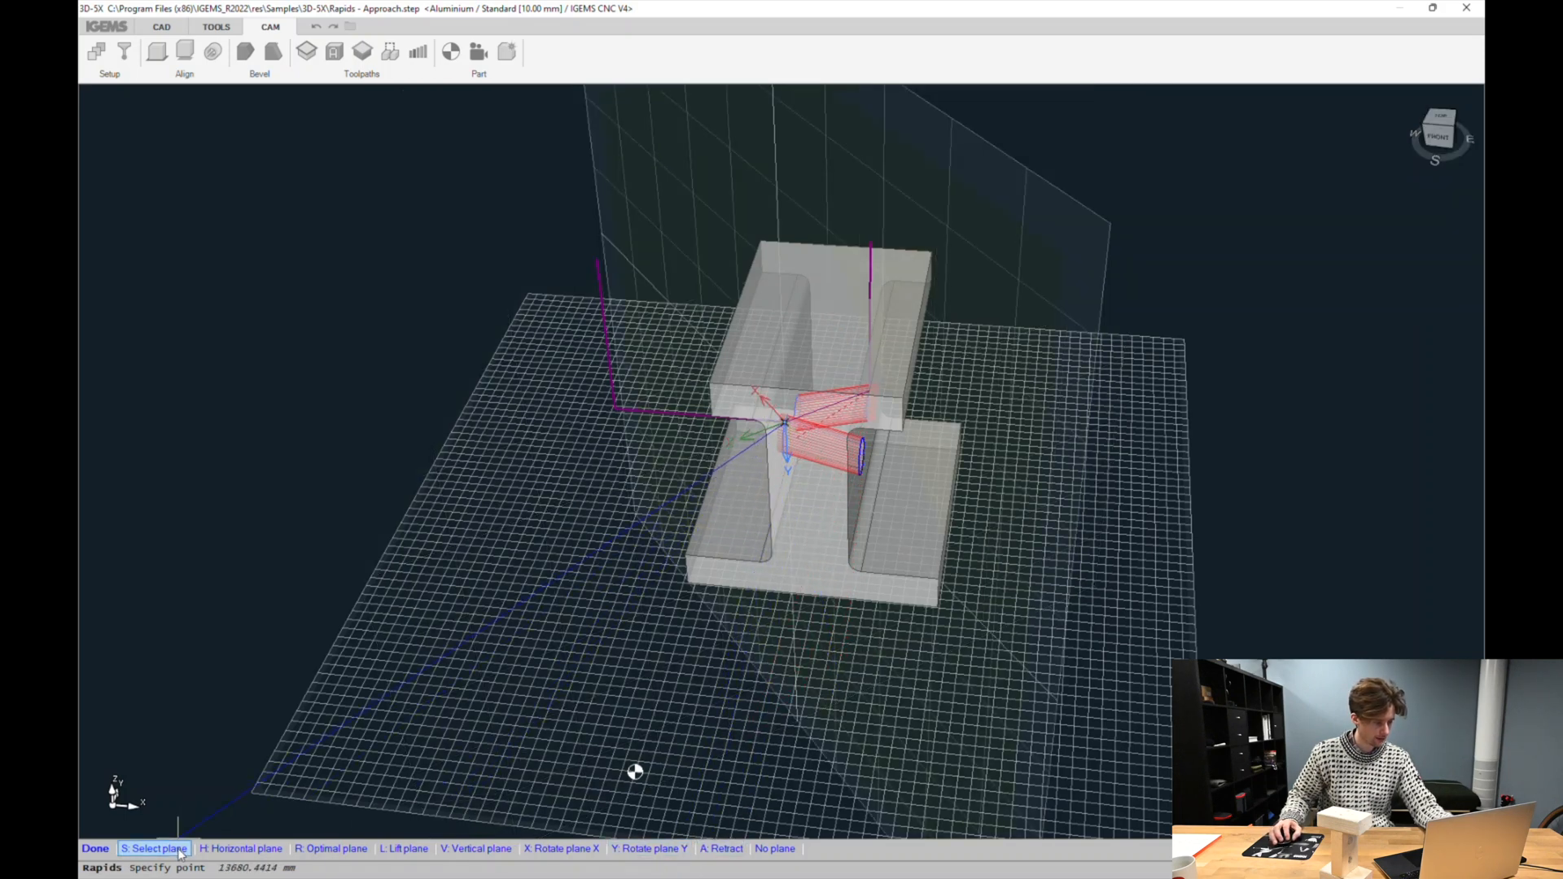
{"action": "left_click", "coordinate": [153, 848]}
{"action": "left_click", "coordinate": [794, 513]}
{"action": "middle_click_drag", "start_coordinate": [863, 399], "coordinate": [755, 407]}
{"action": "left_click", "coordinate": [614, 427]}
{"action": "left_click", "coordinate": [595, 228]}
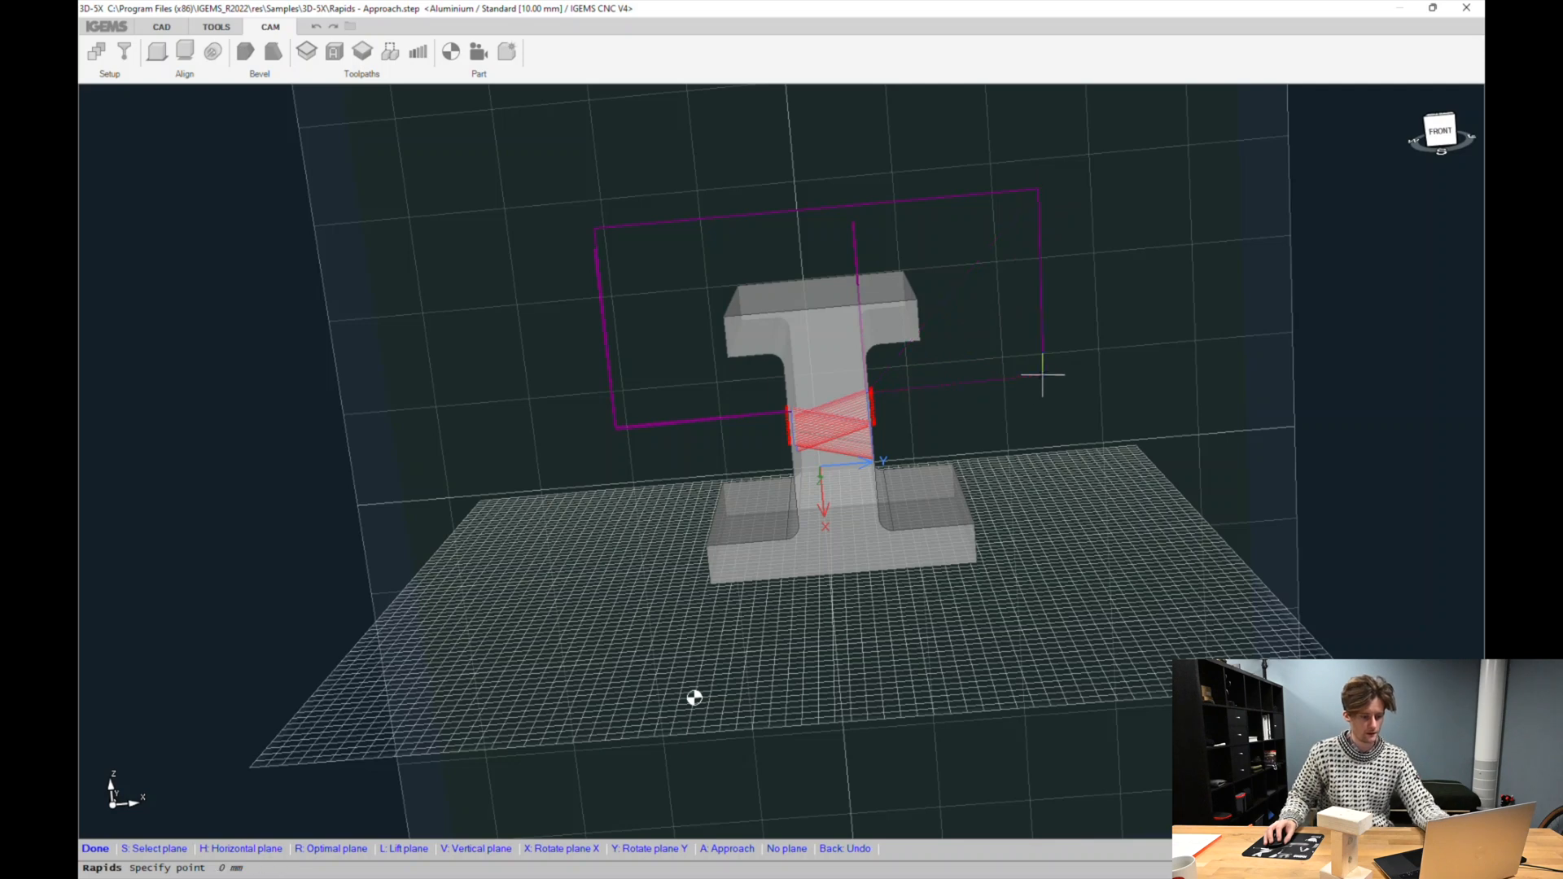
{"action": "key", "text": "Return"}
Finish the second rapid's route by adding points above the part's right side on a vertical plane
{"action": "left_click", "coordinate": [852, 261]}
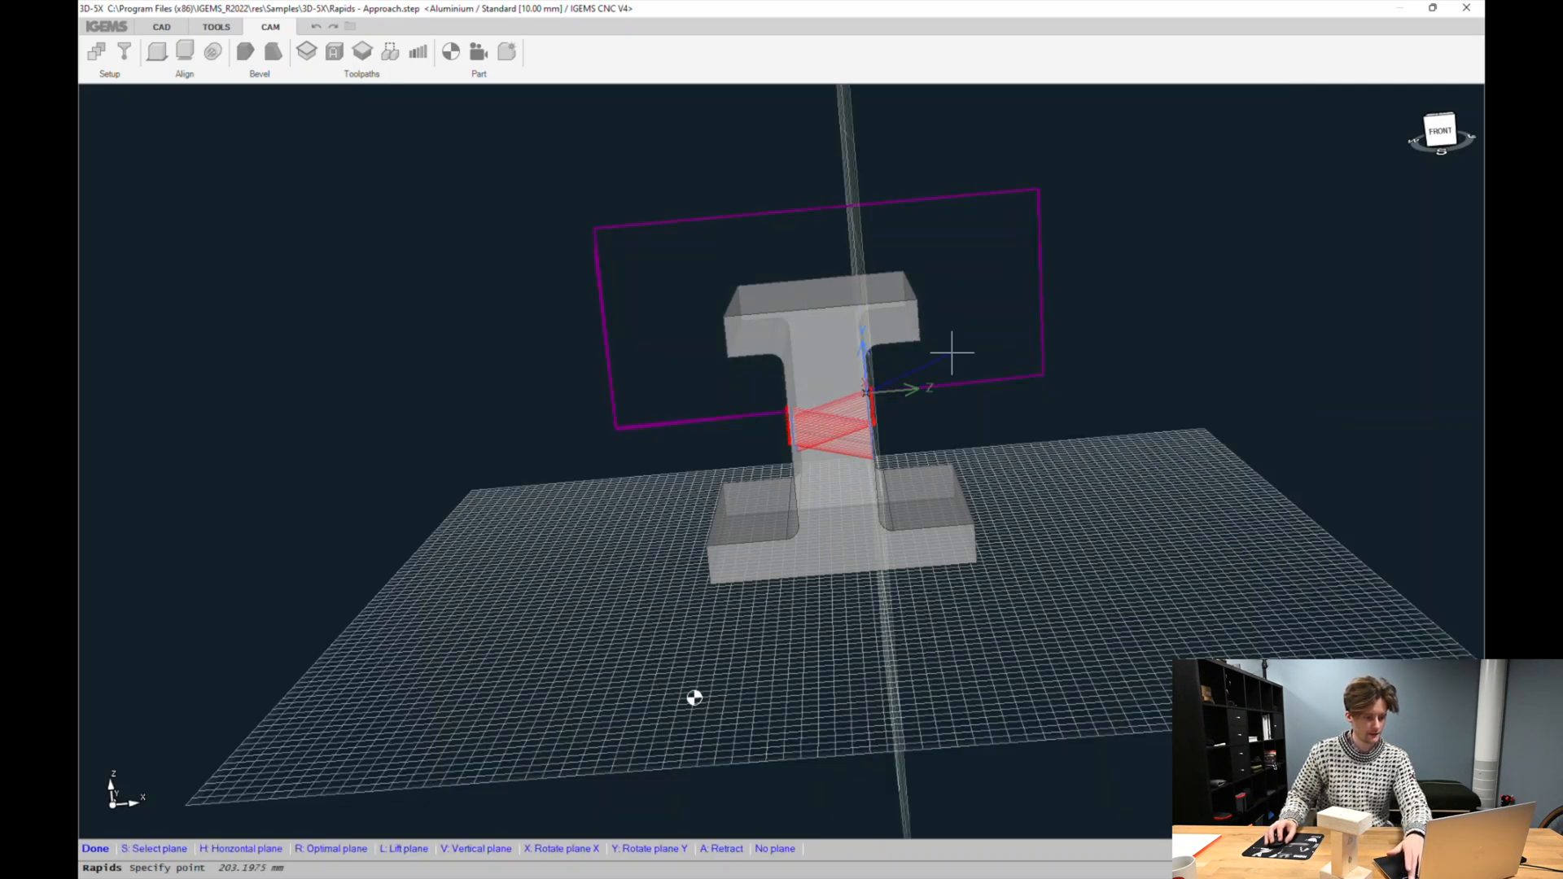
{"action": "key", "text": "v"}
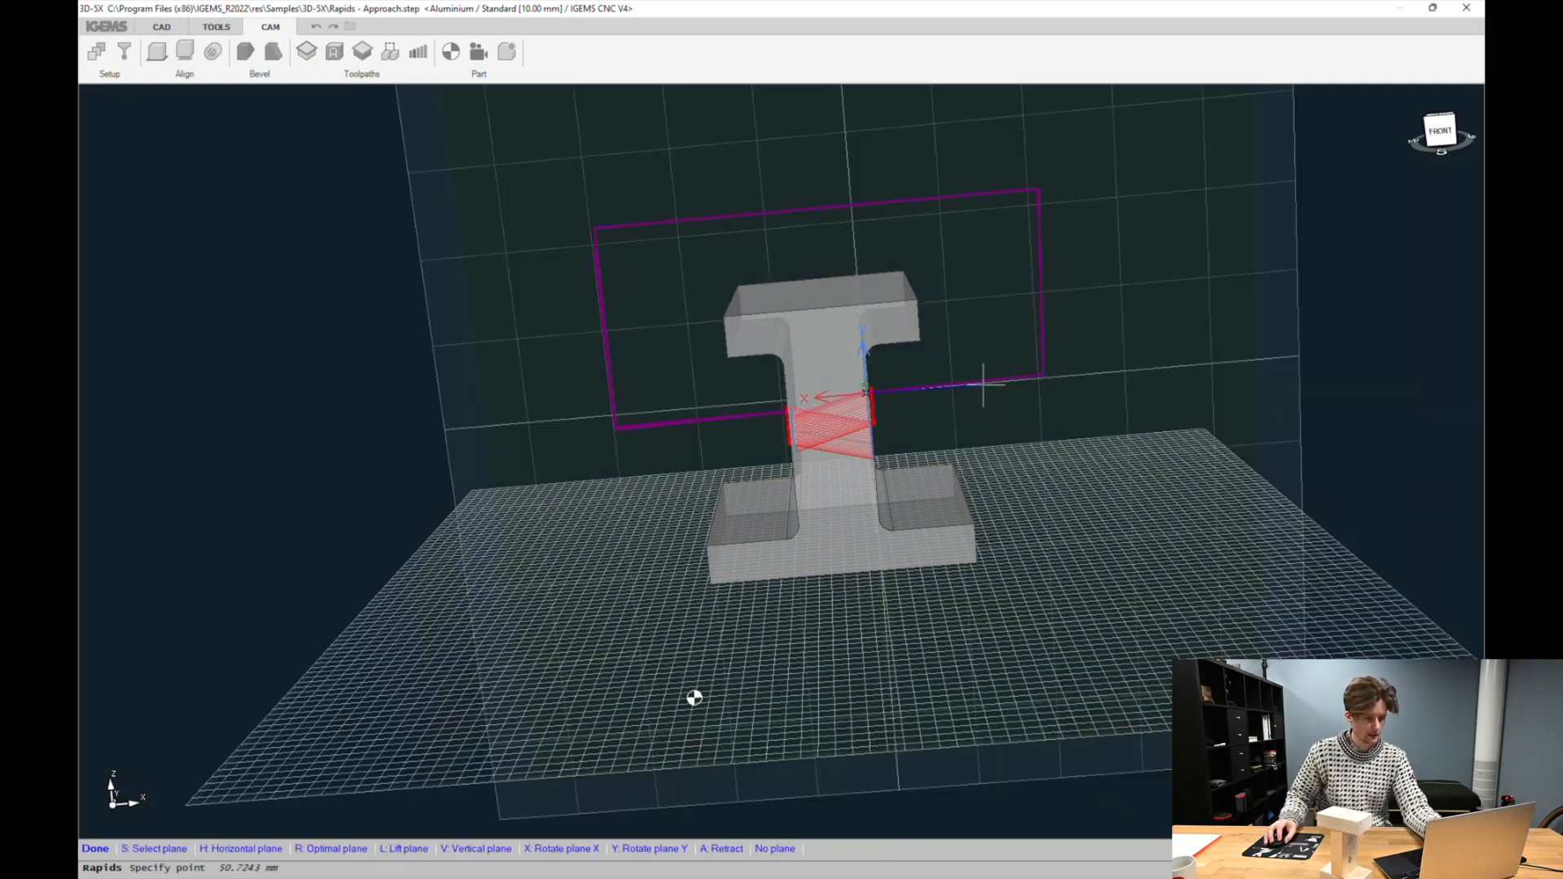
{"action": "left_click", "coordinate": [1047, 377]}
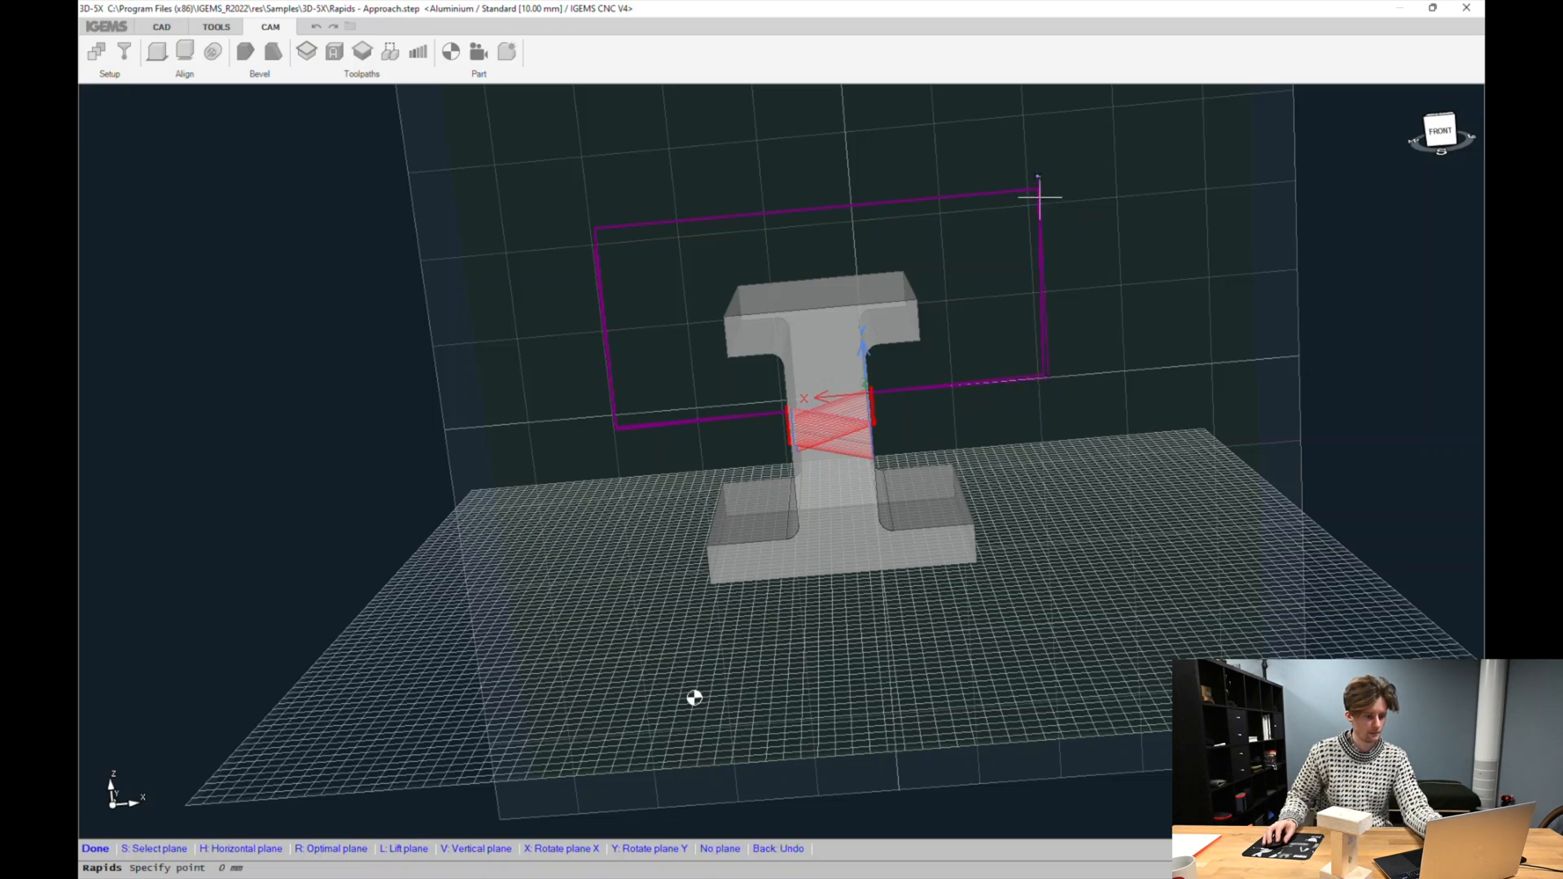
{"action": "right_click", "coordinate": [1047, 229]}
{"action": "middle_click_drag", "start_coordinate": [655, 426], "coordinate": [573, 421]}
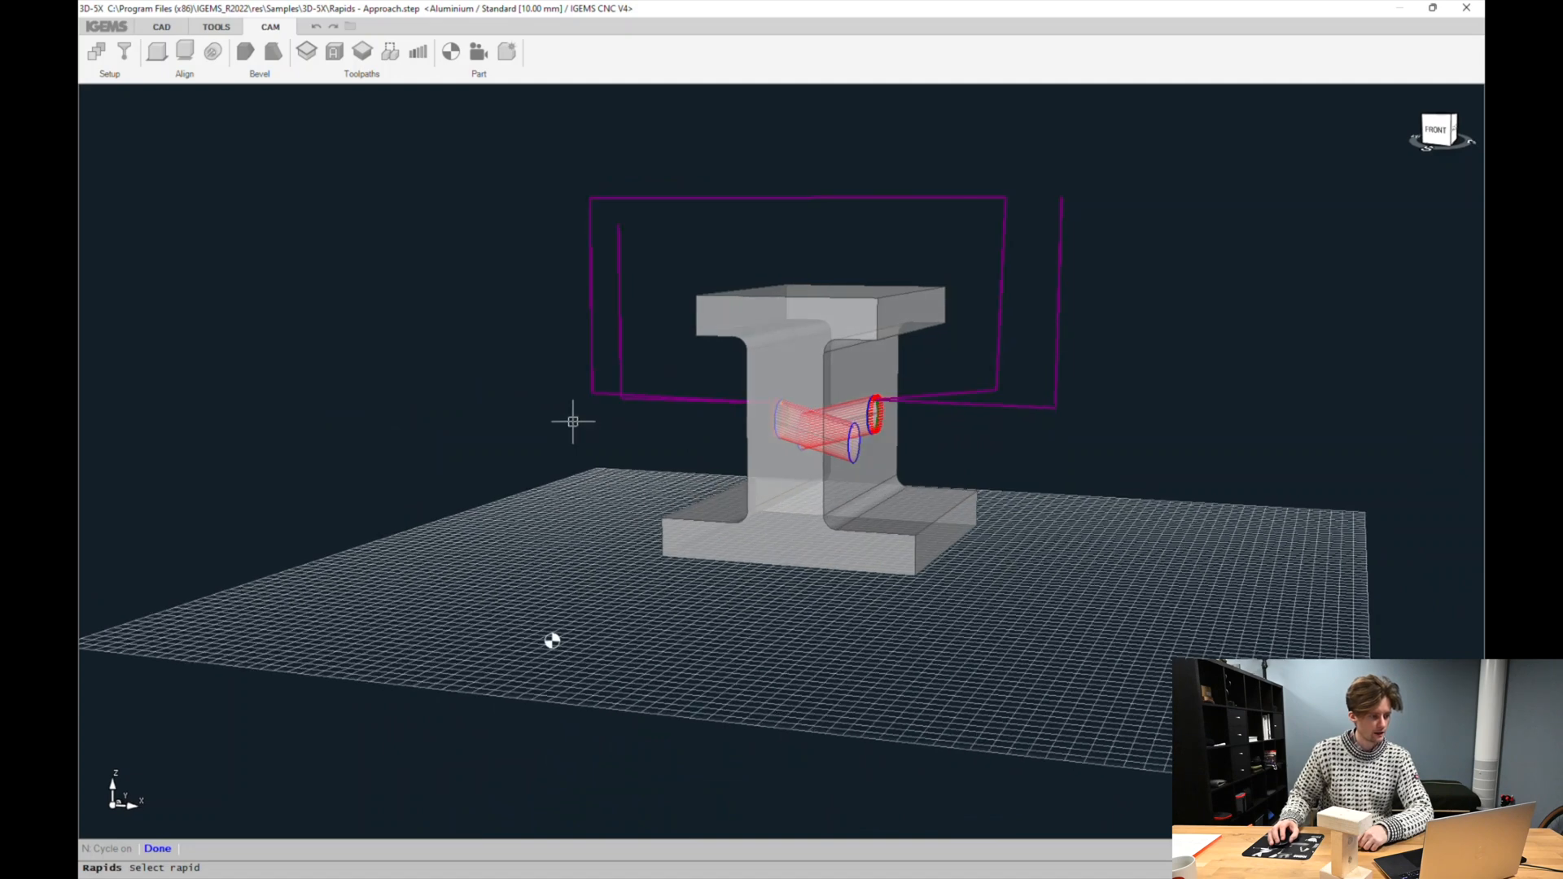
Leave Rapids and simulate the first toolpath, scrubbing through its motion
{"action": "right_click", "coordinate": [554, 416]}
{"action": "left_click", "coordinate": [352, 435]}
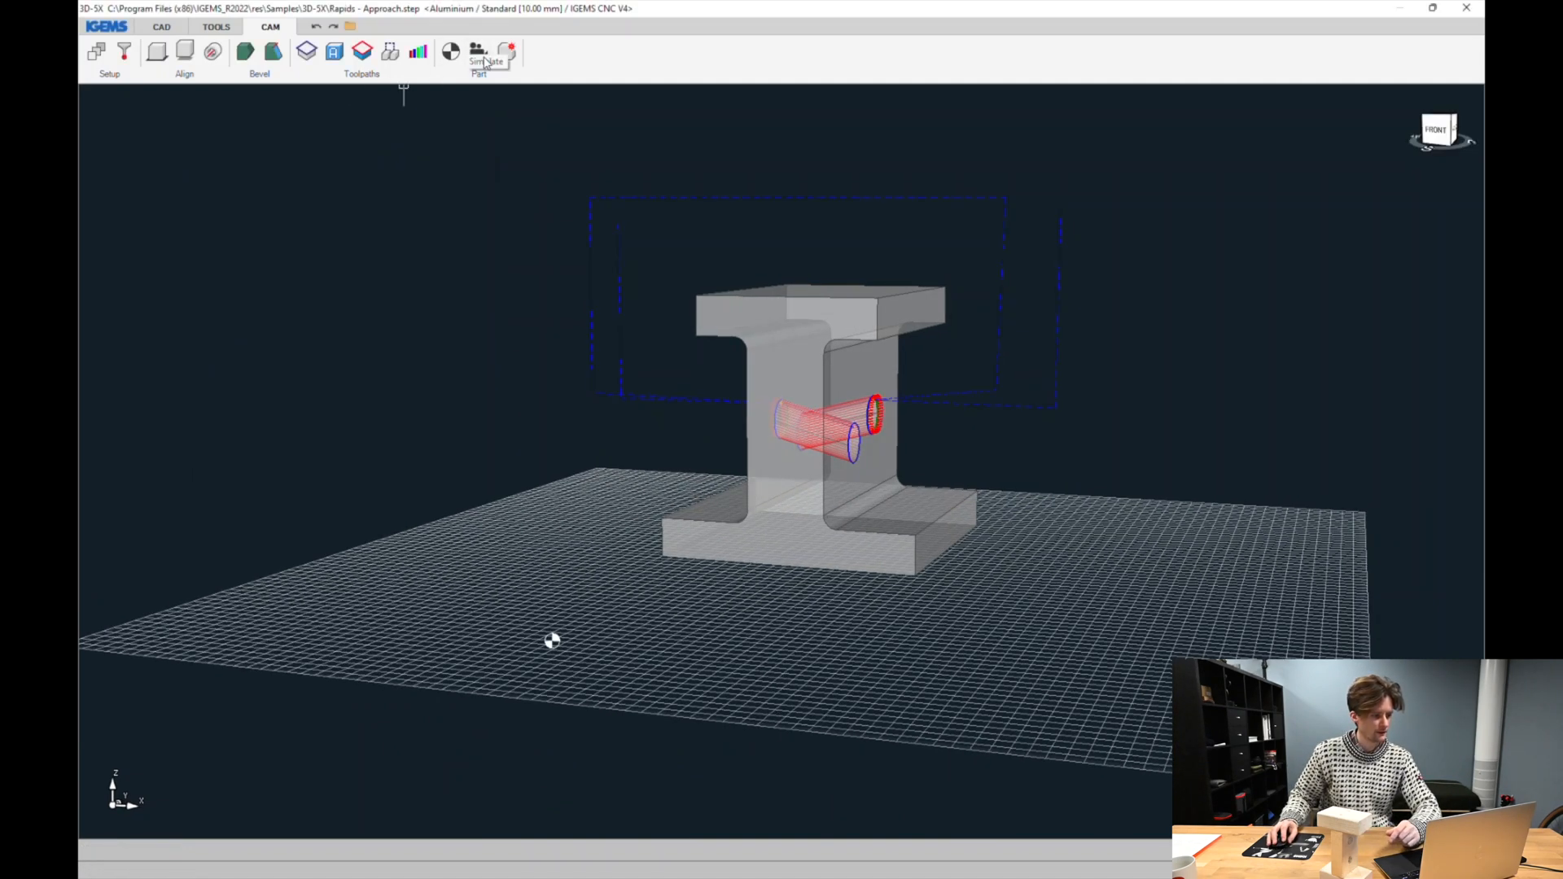
{"action": "left_click", "coordinate": [363, 51]}
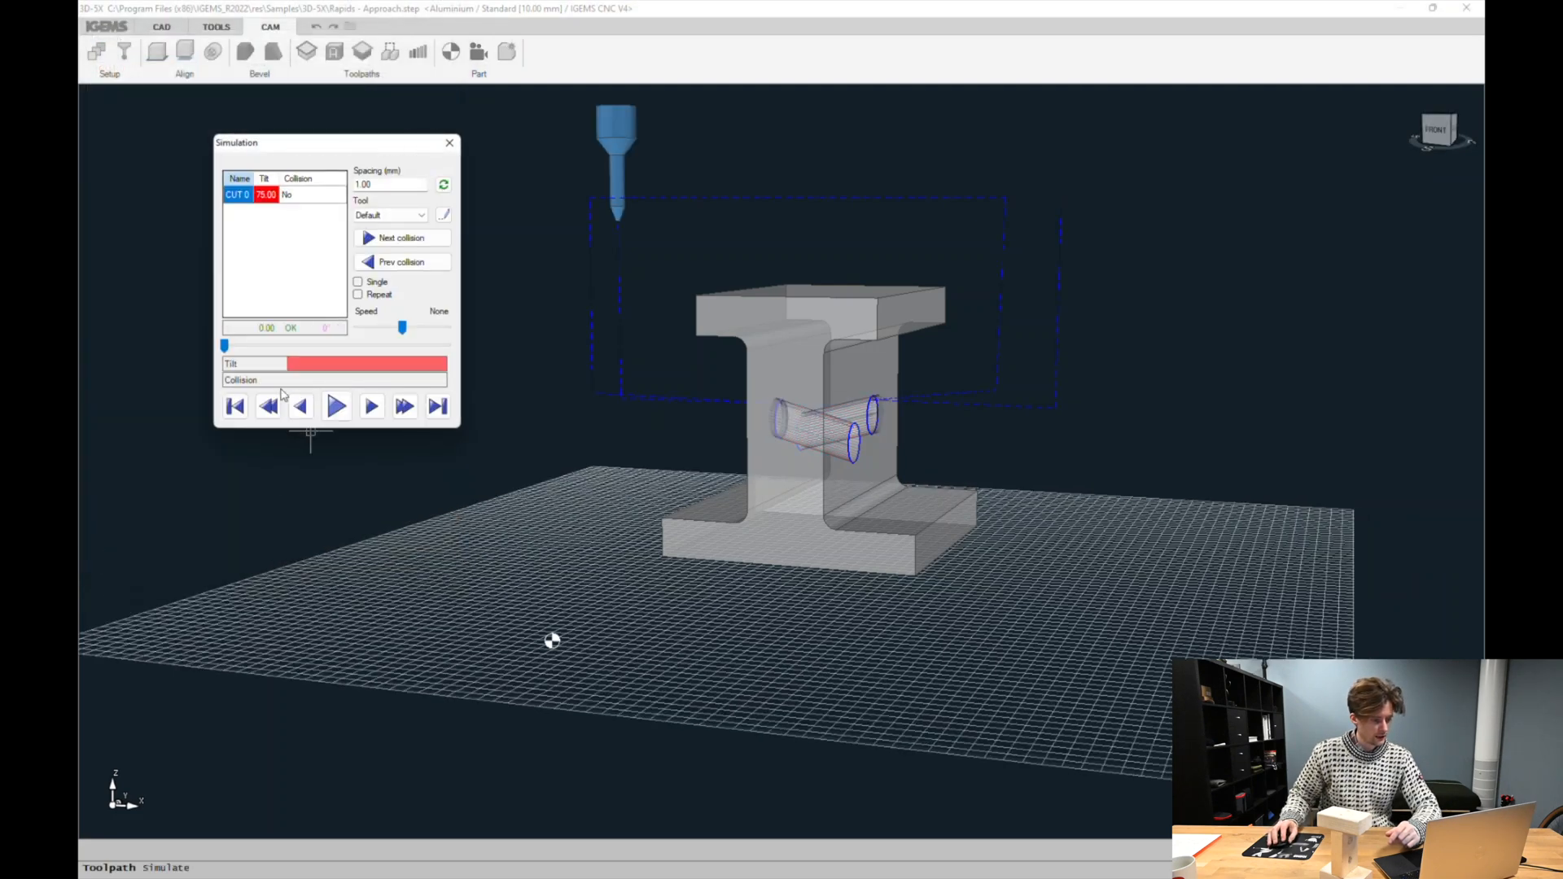
{"action": "left_click_drag", "start_coordinate": [227, 347], "coordinate": [375, 350]}
{"action": "middle_click_drag", "start_coordinate": [697, 342], "coordinate": [770, 348]}
{"action": "left_click_drag", "start_coordinate": [385, 350], "coordinate": [448, 349]}
{"action": "key", "text": "Escape"}
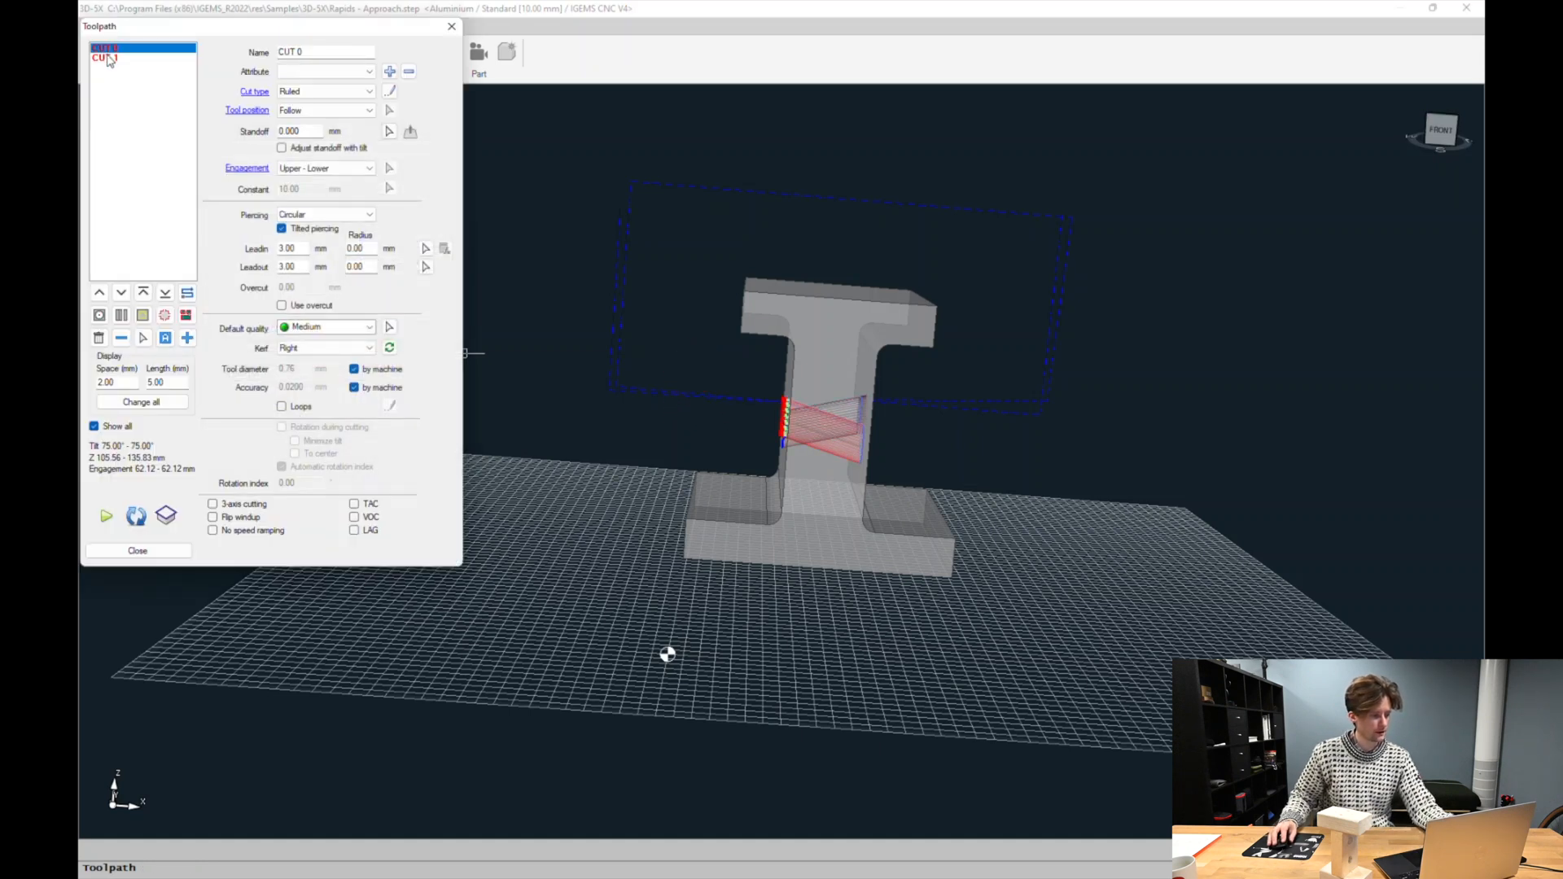
Simulate the second toolpath, then close the toolpath dialog
{"action": "left_click", "coordinate": [105, 58]}
{"action": "left_click", "coordinate": [106, 515]}
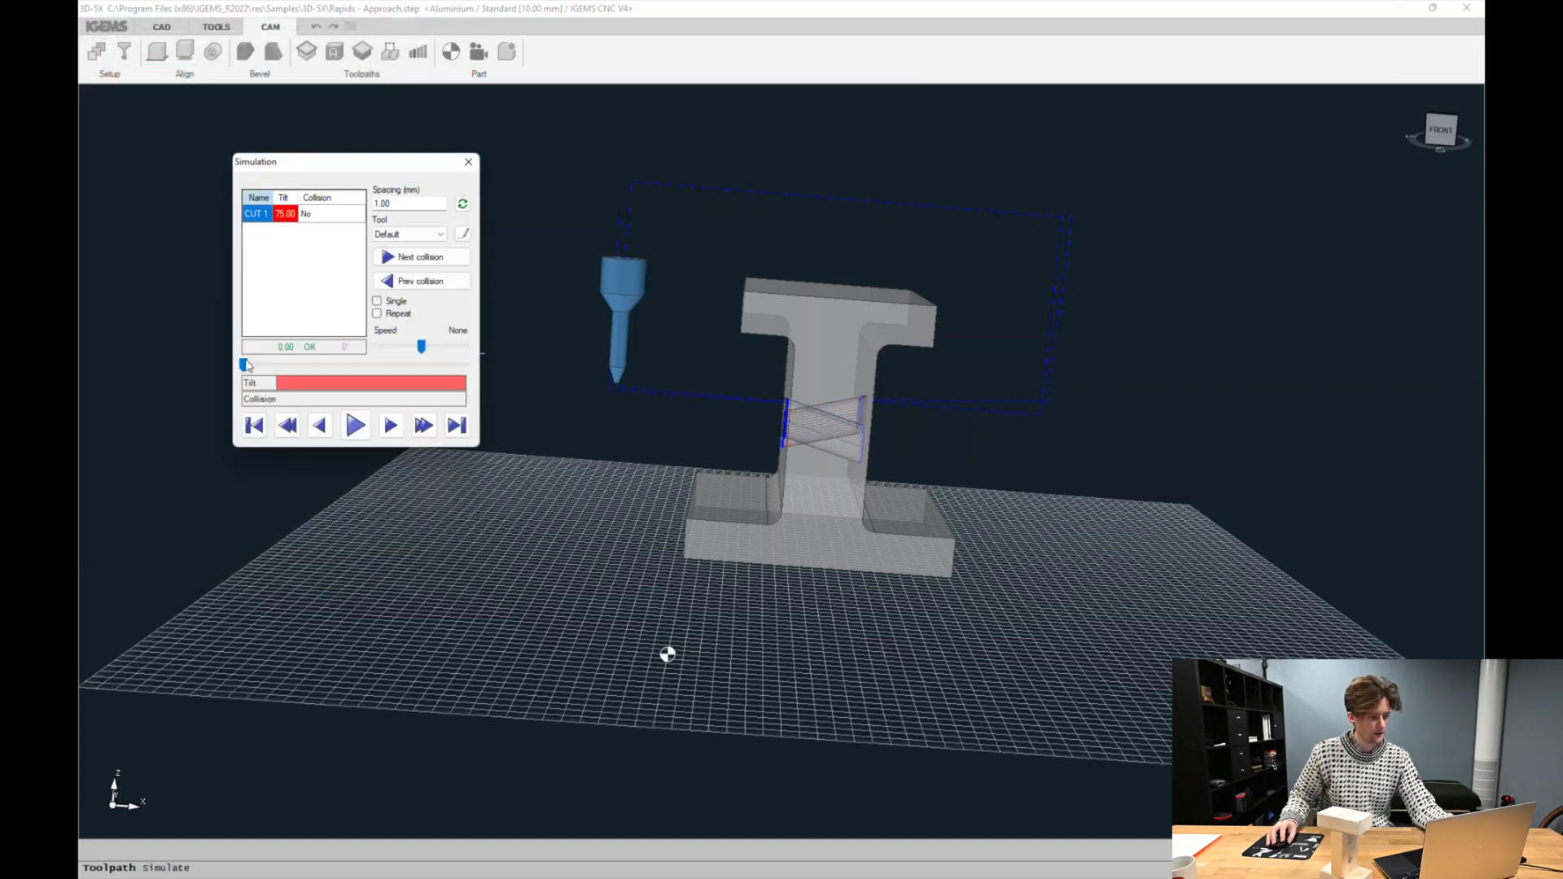
{"action": "left_click_drag", "start_coordinate": [245, 365], "coordinate": [482, 386]}
{"action": "key", "text": "Escape"}
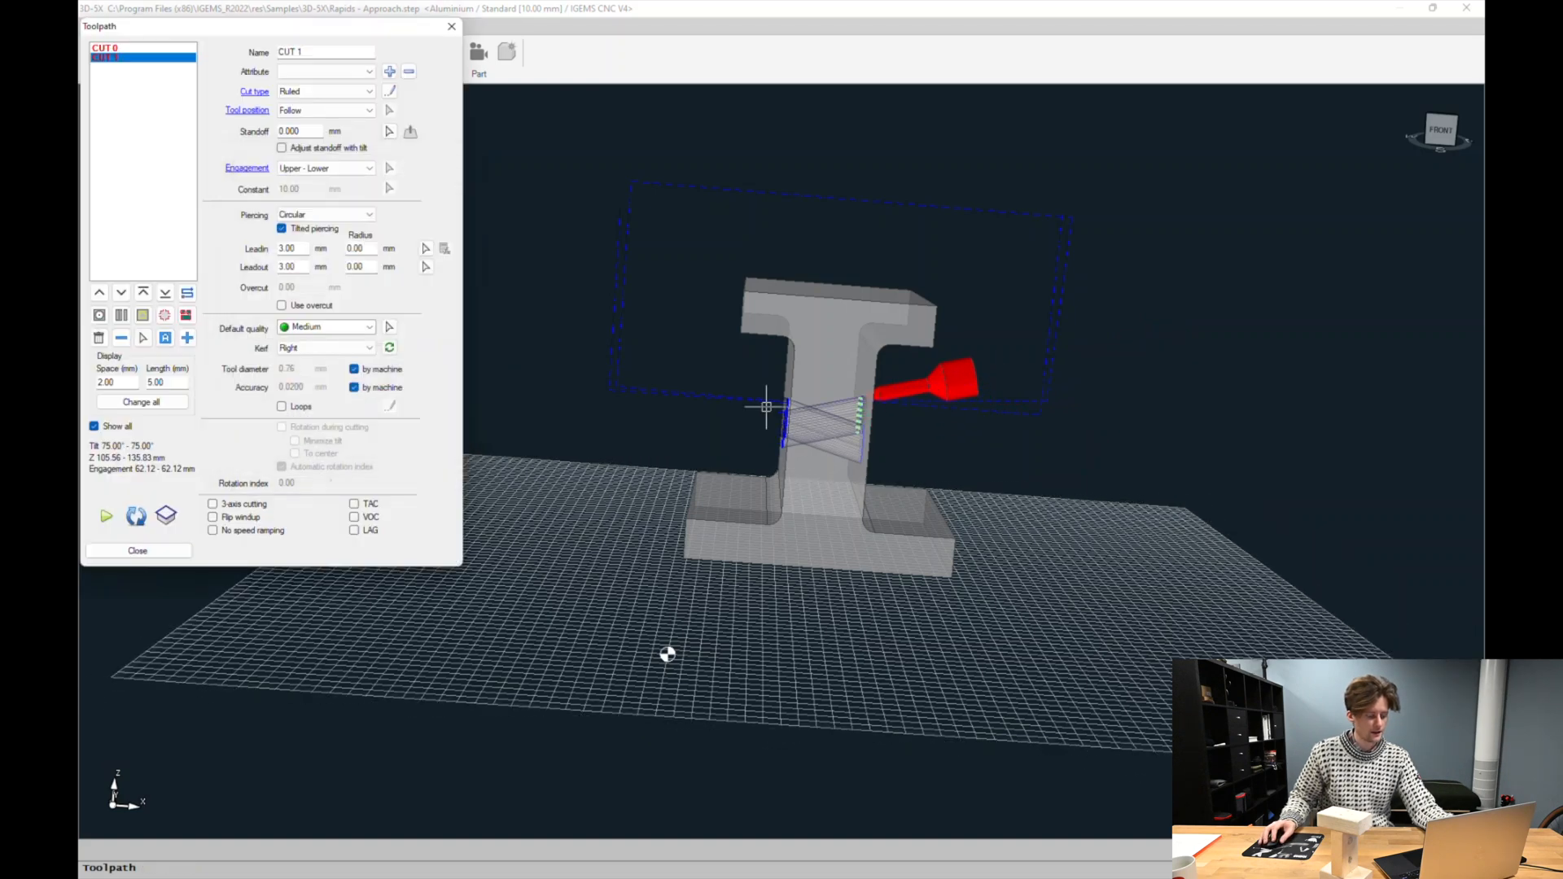
{"action": "left_click", "coordinate": [175, 551]}
Set a straight vertical tool direction at the first rapid's corner left of the part and confirm Rapids
{"action": "middle_click_drag", "start_coordinate": [919, 383], "coordinate": [814, 354]}
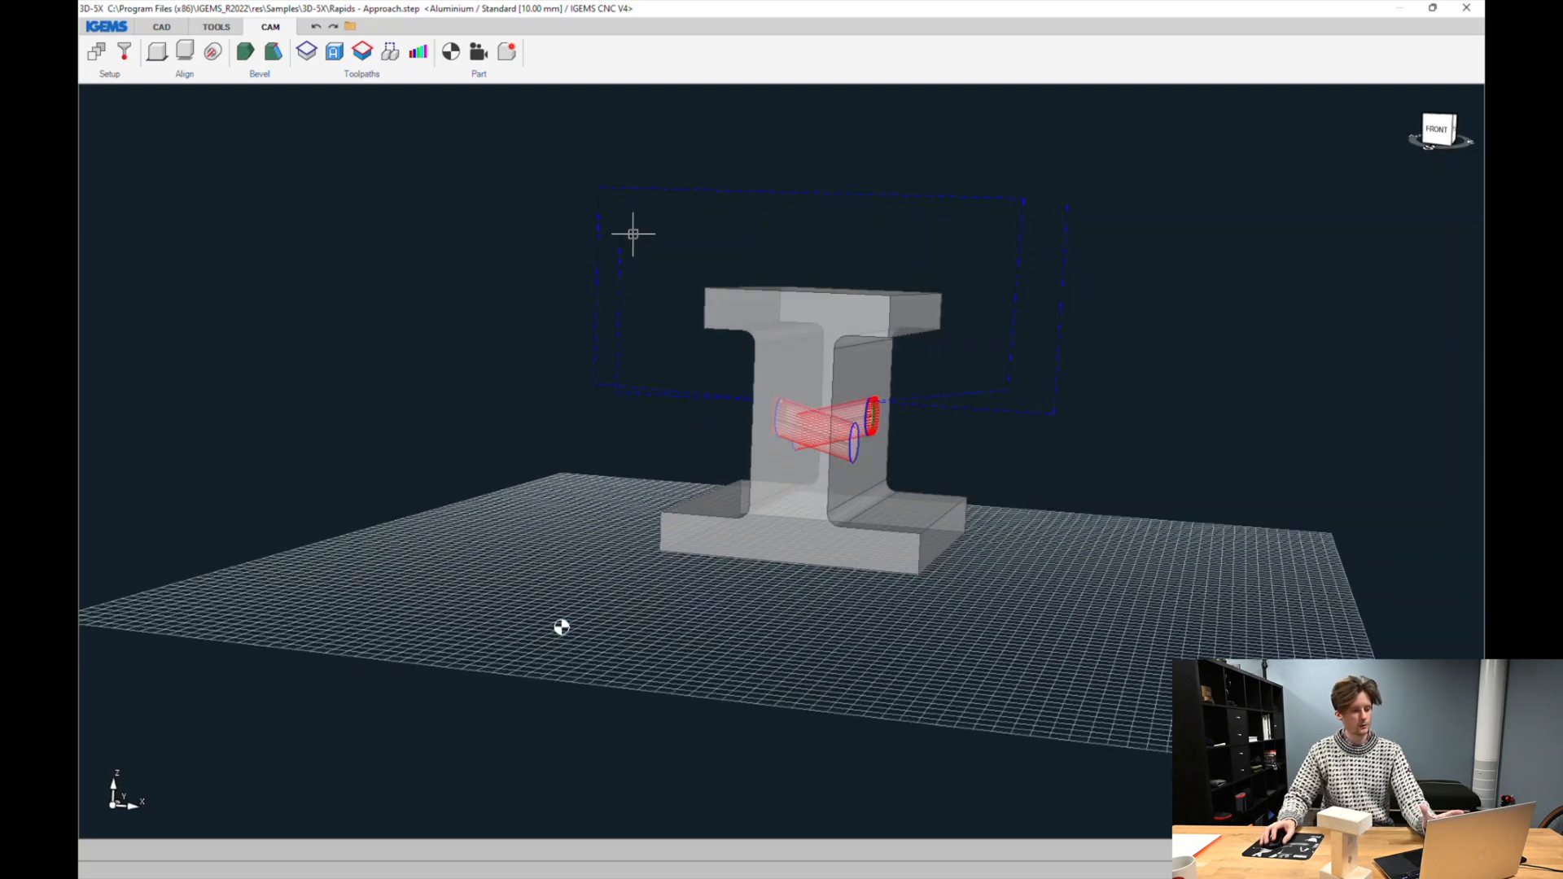
{"action": "left_click", "coordinate": [389, 54]}
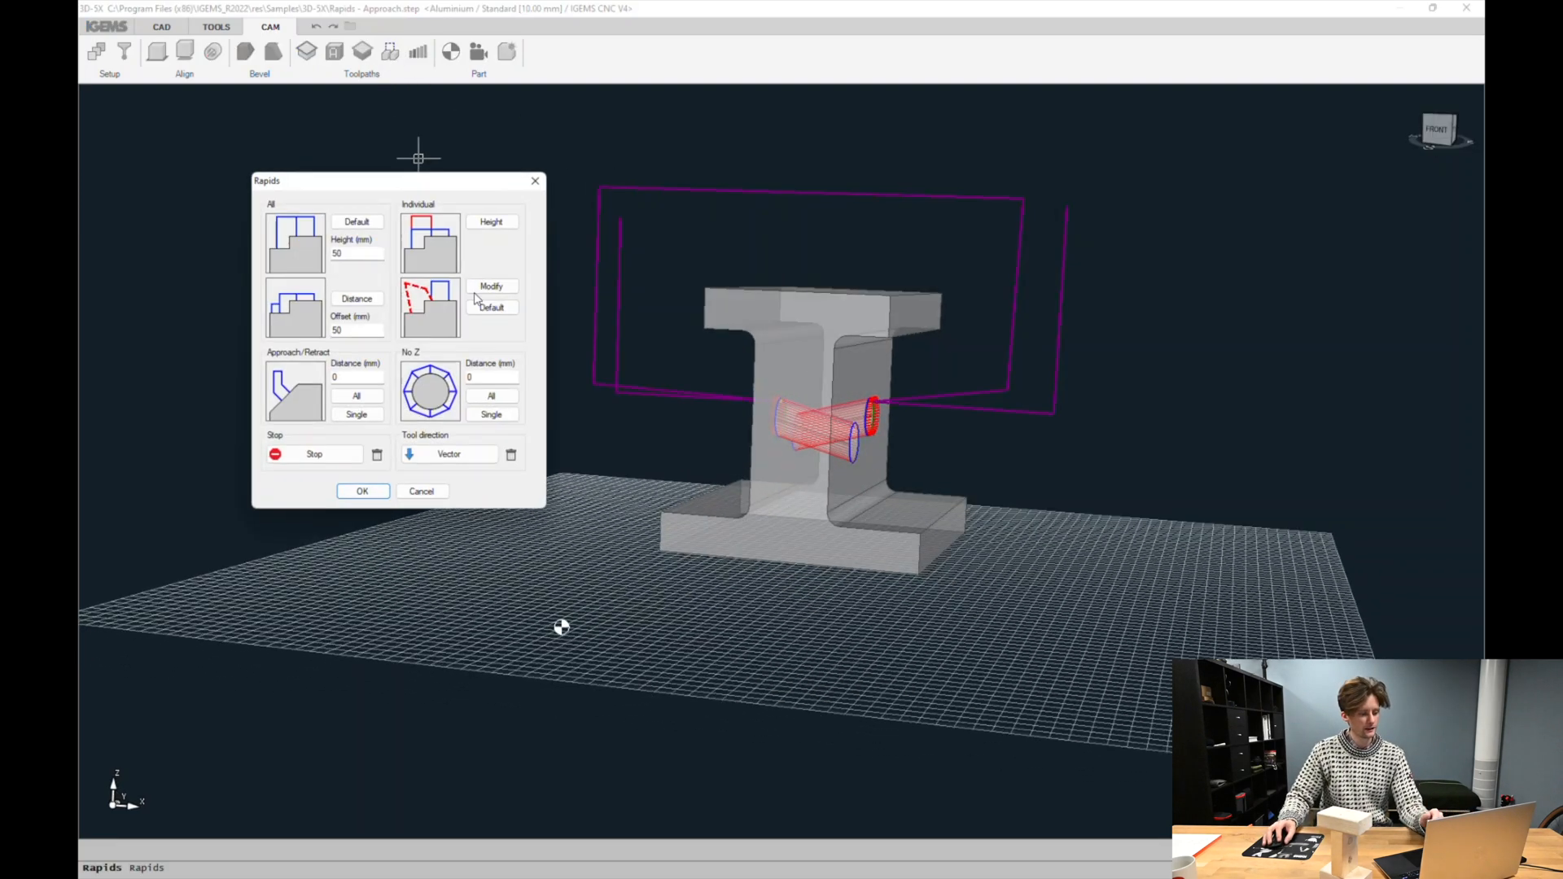
{"action": "left_click", "coordinate": [444, 462]}
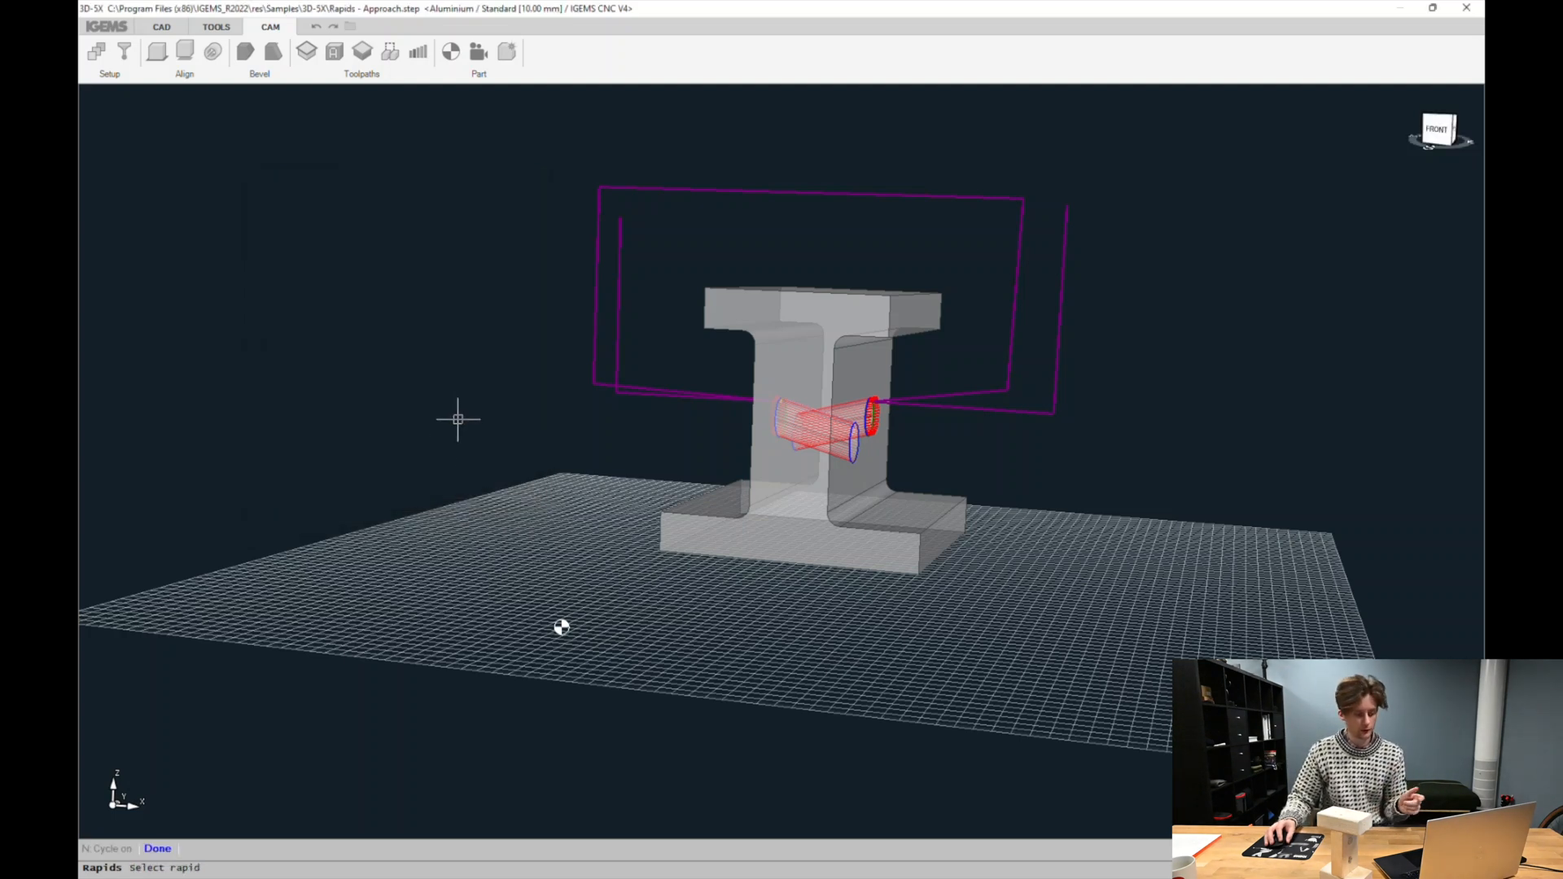
{"action": "left_click", "coordinate": [619, 358]}
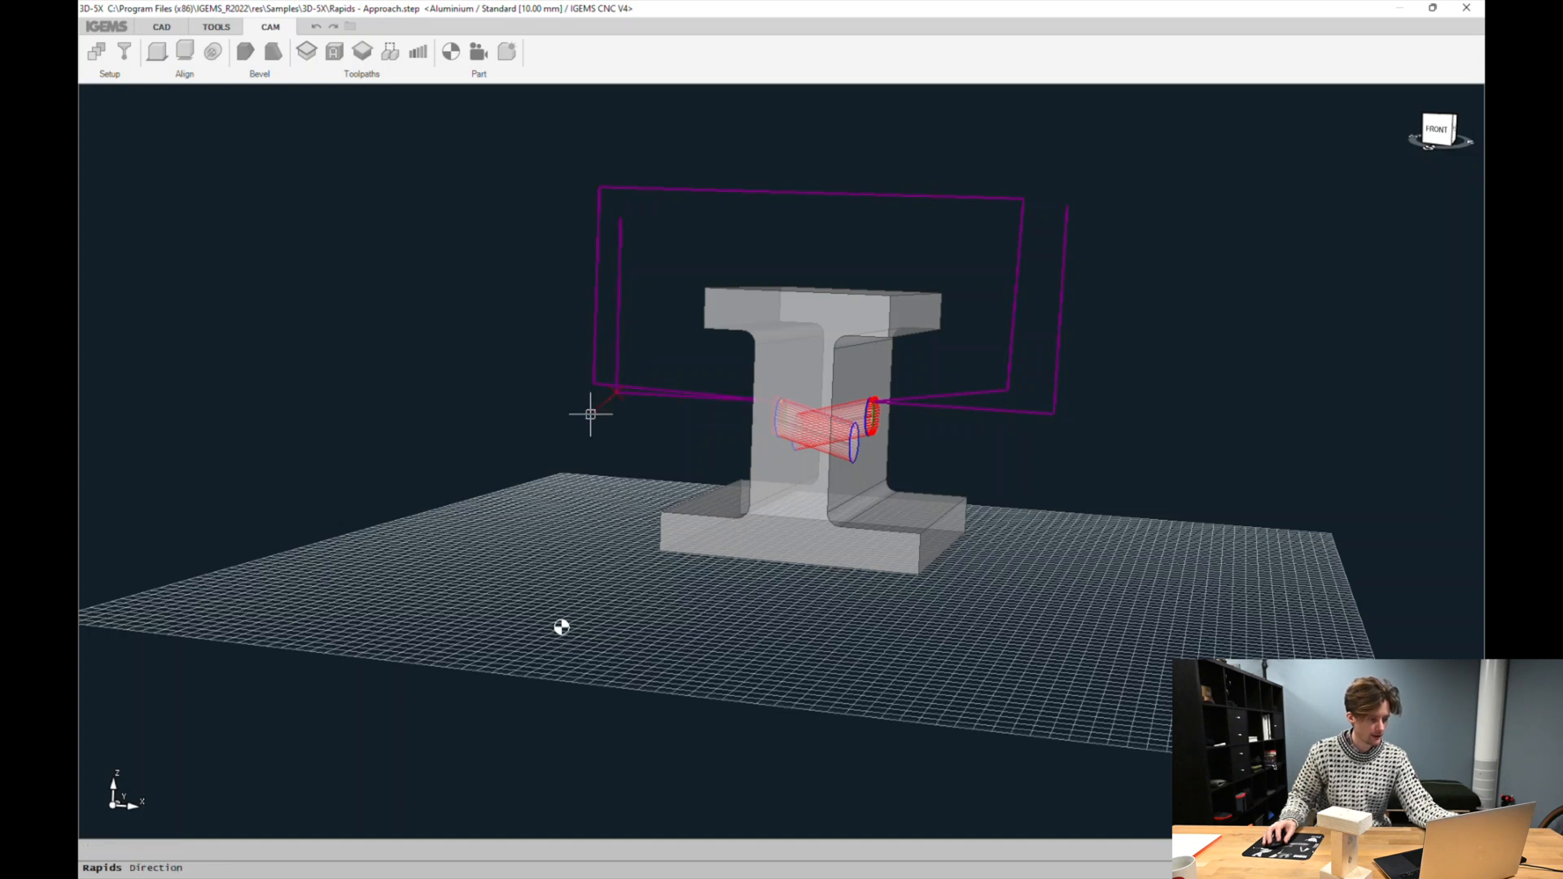
{"action": "left_click", "coordinate": [586, 419]}
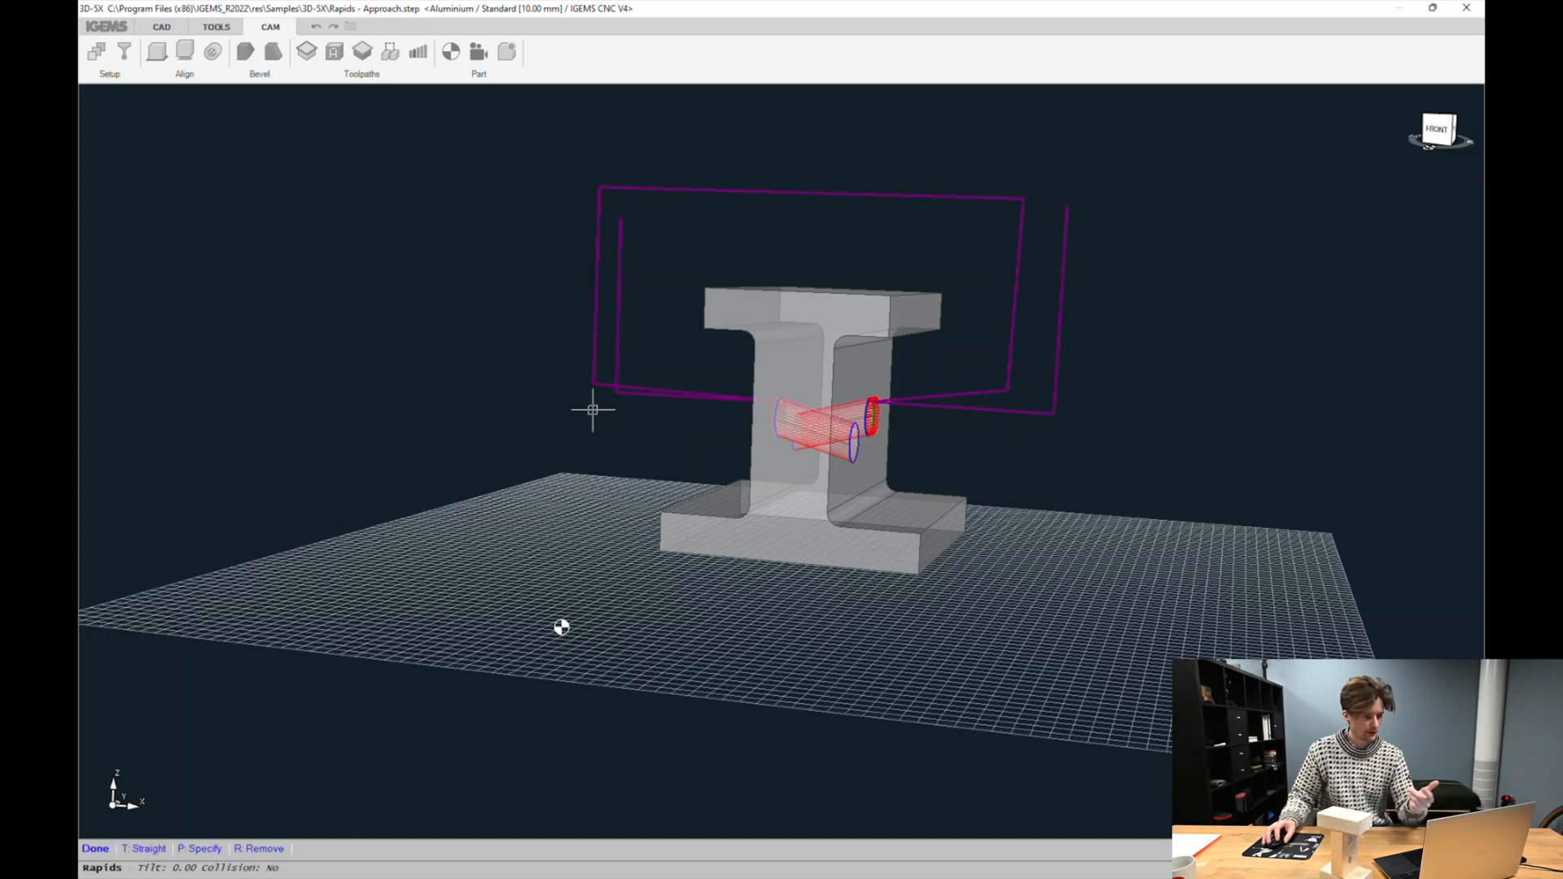
{"action": "left_click", "coordinate": [149, 849]}
{"action": "middle_click_drag", "start_coordinate": [510, 294], "coordinate": [646, 350]}
{"action": "left_click_drag", "start_coordinate": [642, 398], "coordinate": [552, 524]}
{"action": "middle_click_drag", "start_coordinate": [768, 477], "coordinate": [661, 348]}
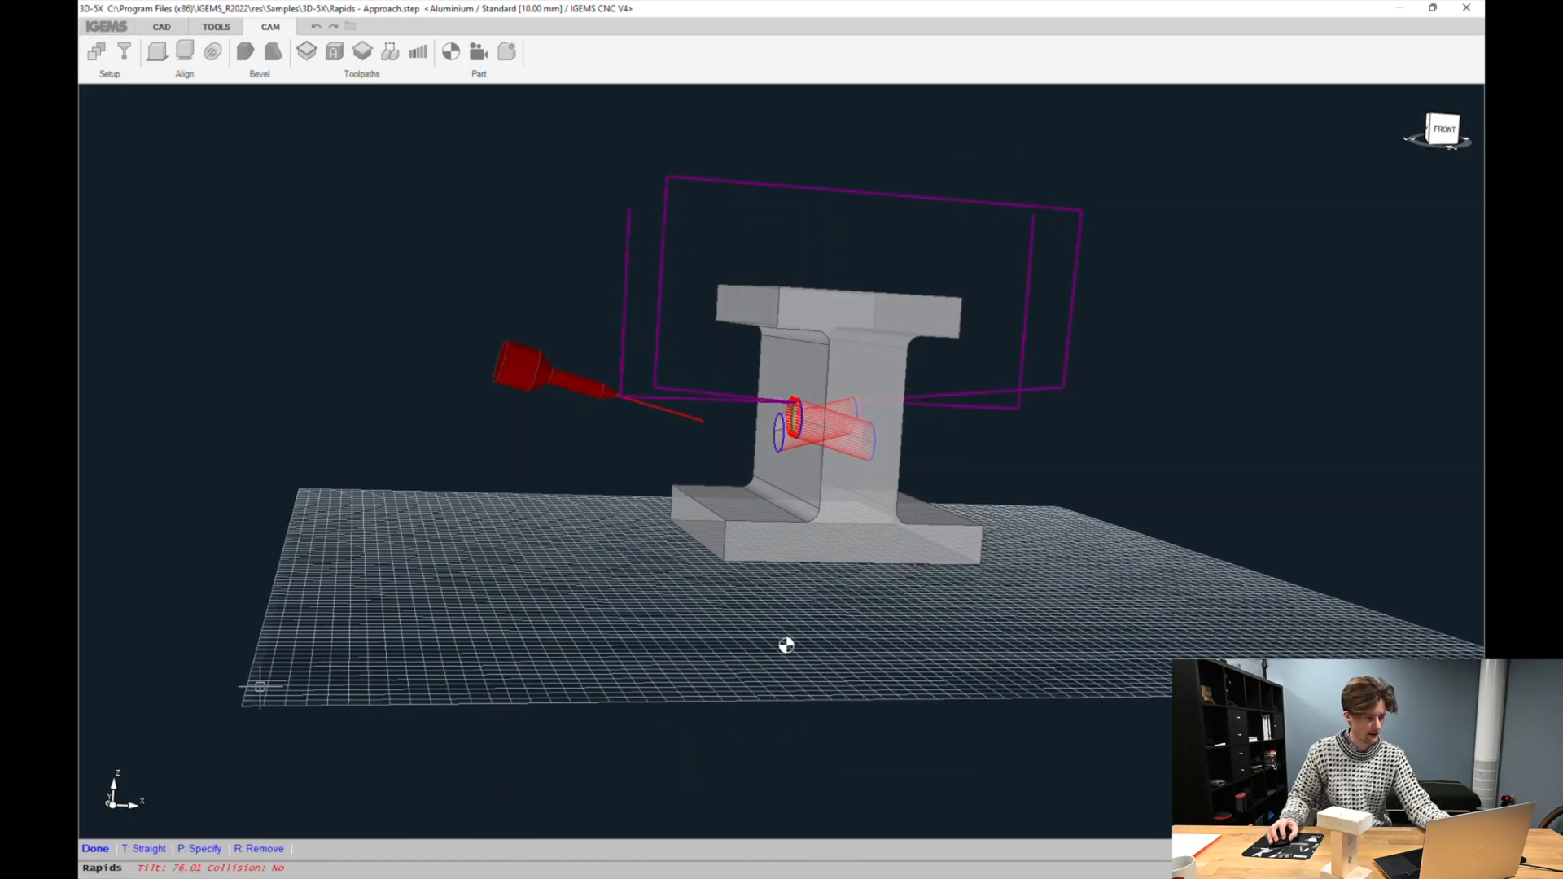
{"action": "left_click", "coordinate": [94, 848]}
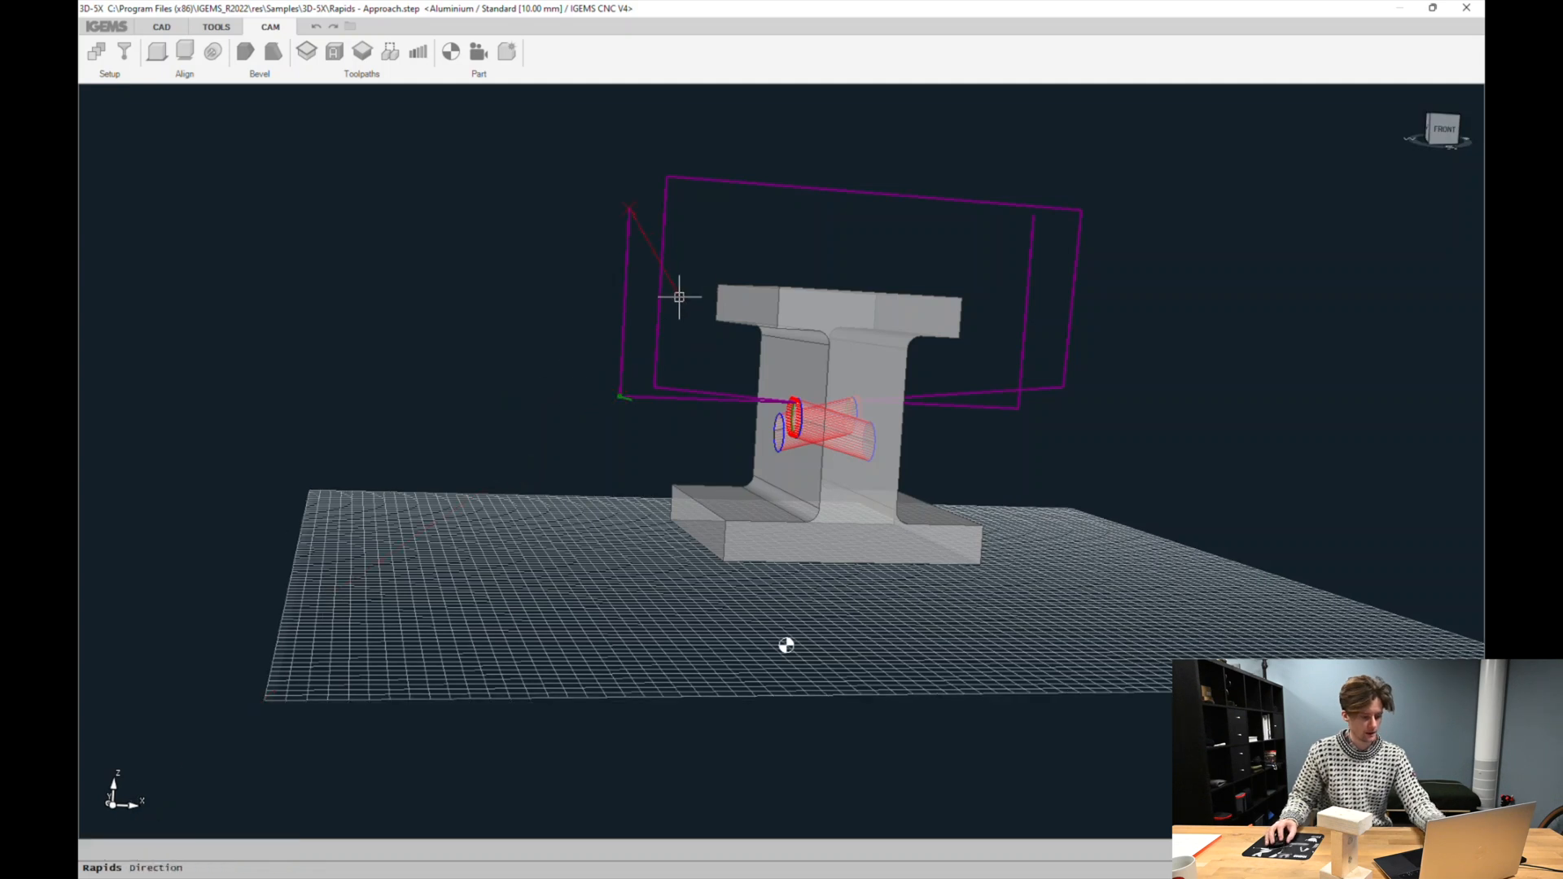
{"action": "left_click", "coordinate": [629, 199]}
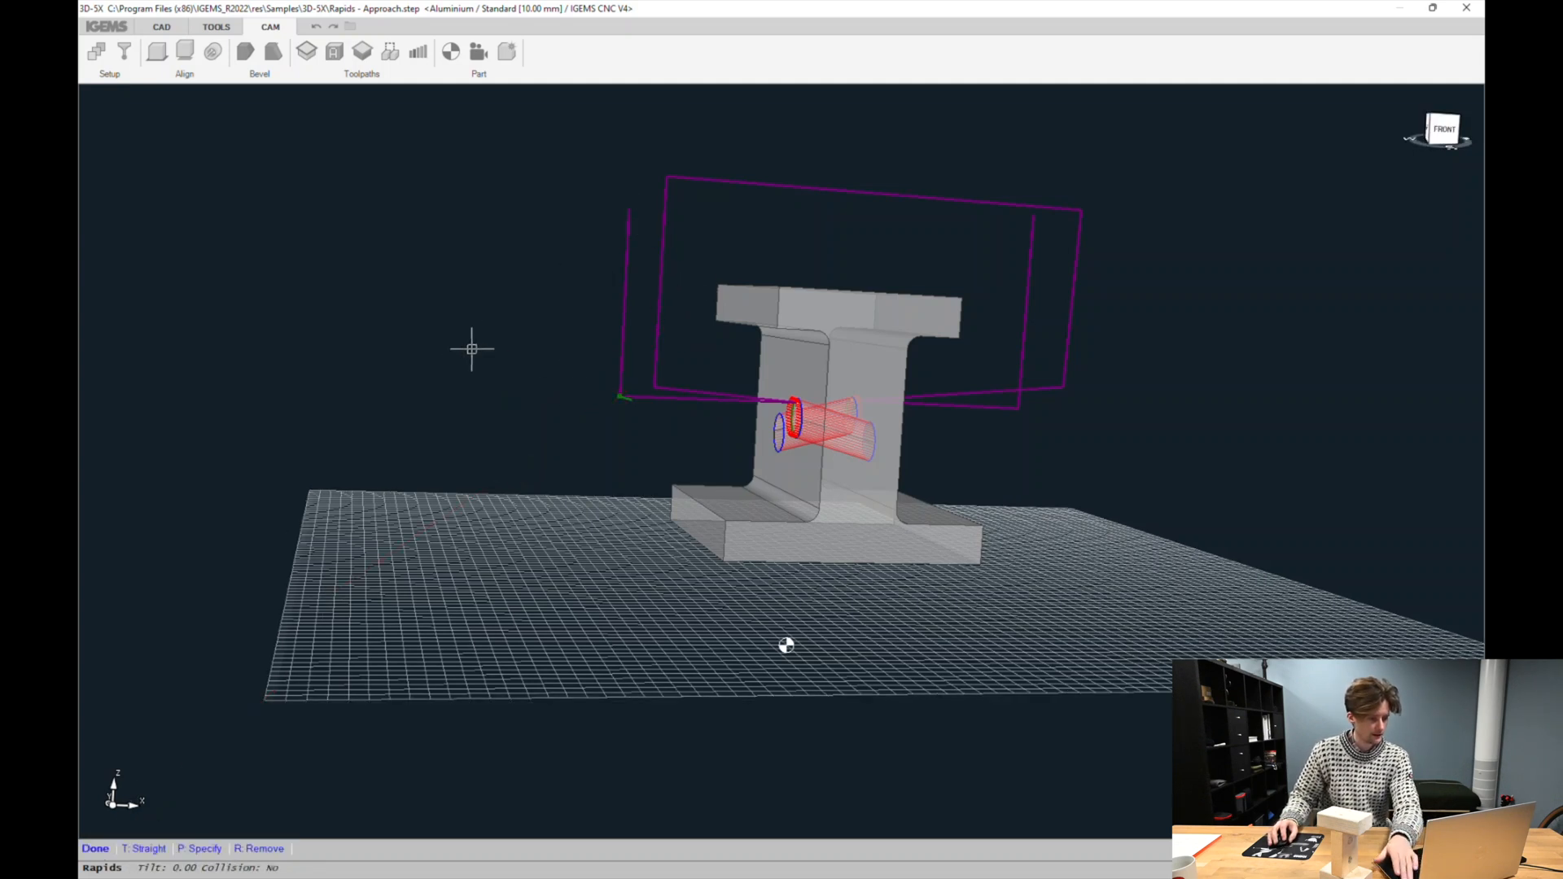
{"action": "left_click", "coordinate": [96, 849]}
{"action": "right_click", "coordinate": [528, 465]}
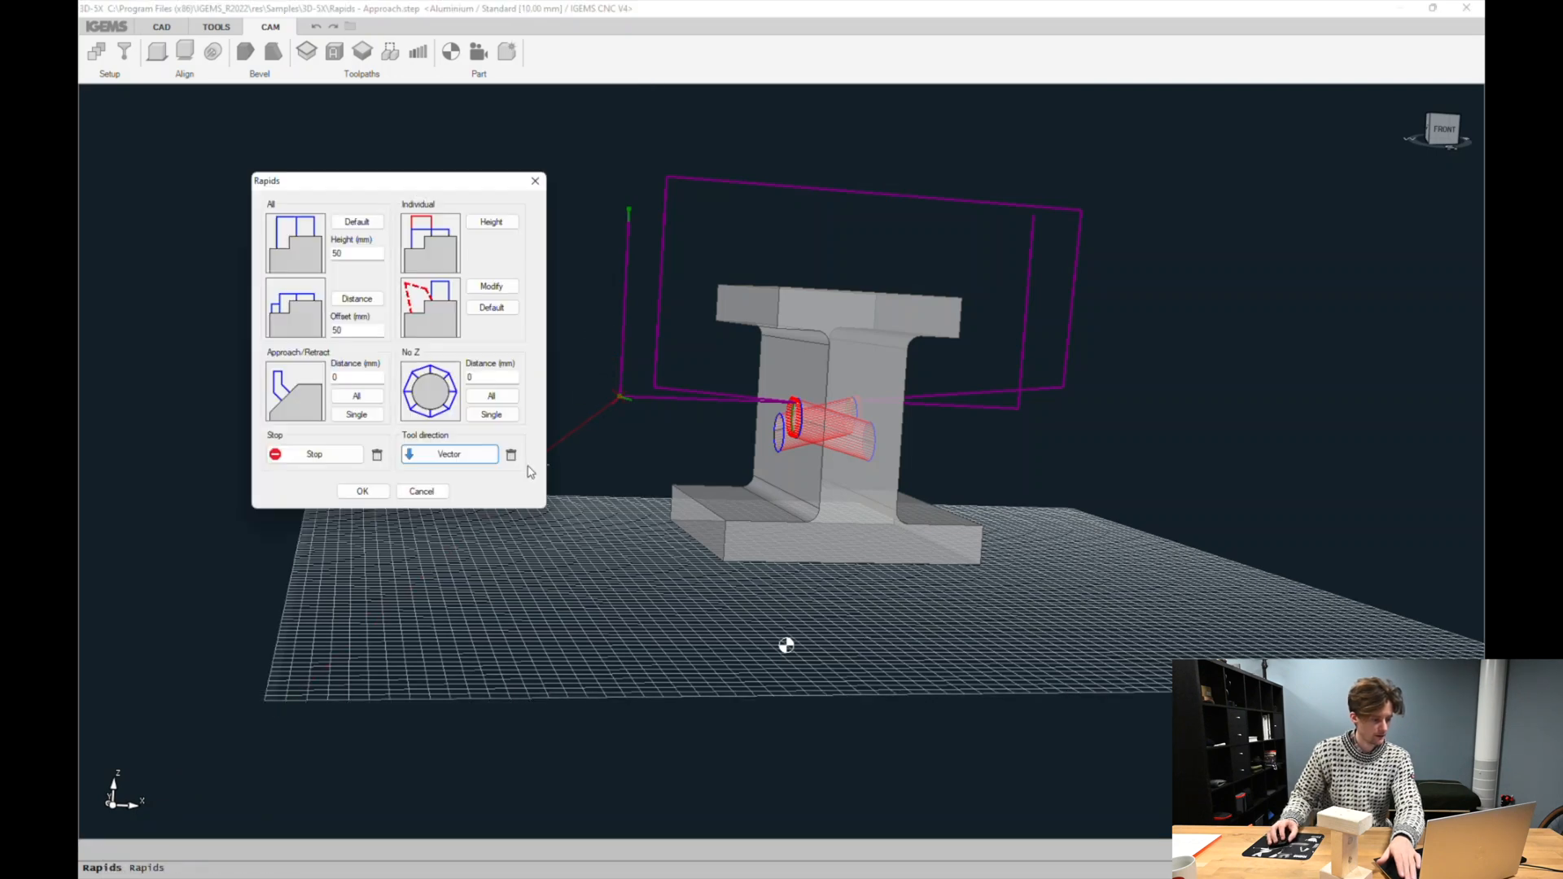
{"action": "middle_click_drag", "start_coordinate": [1008, 390], "coordinate": [1013, 209]}
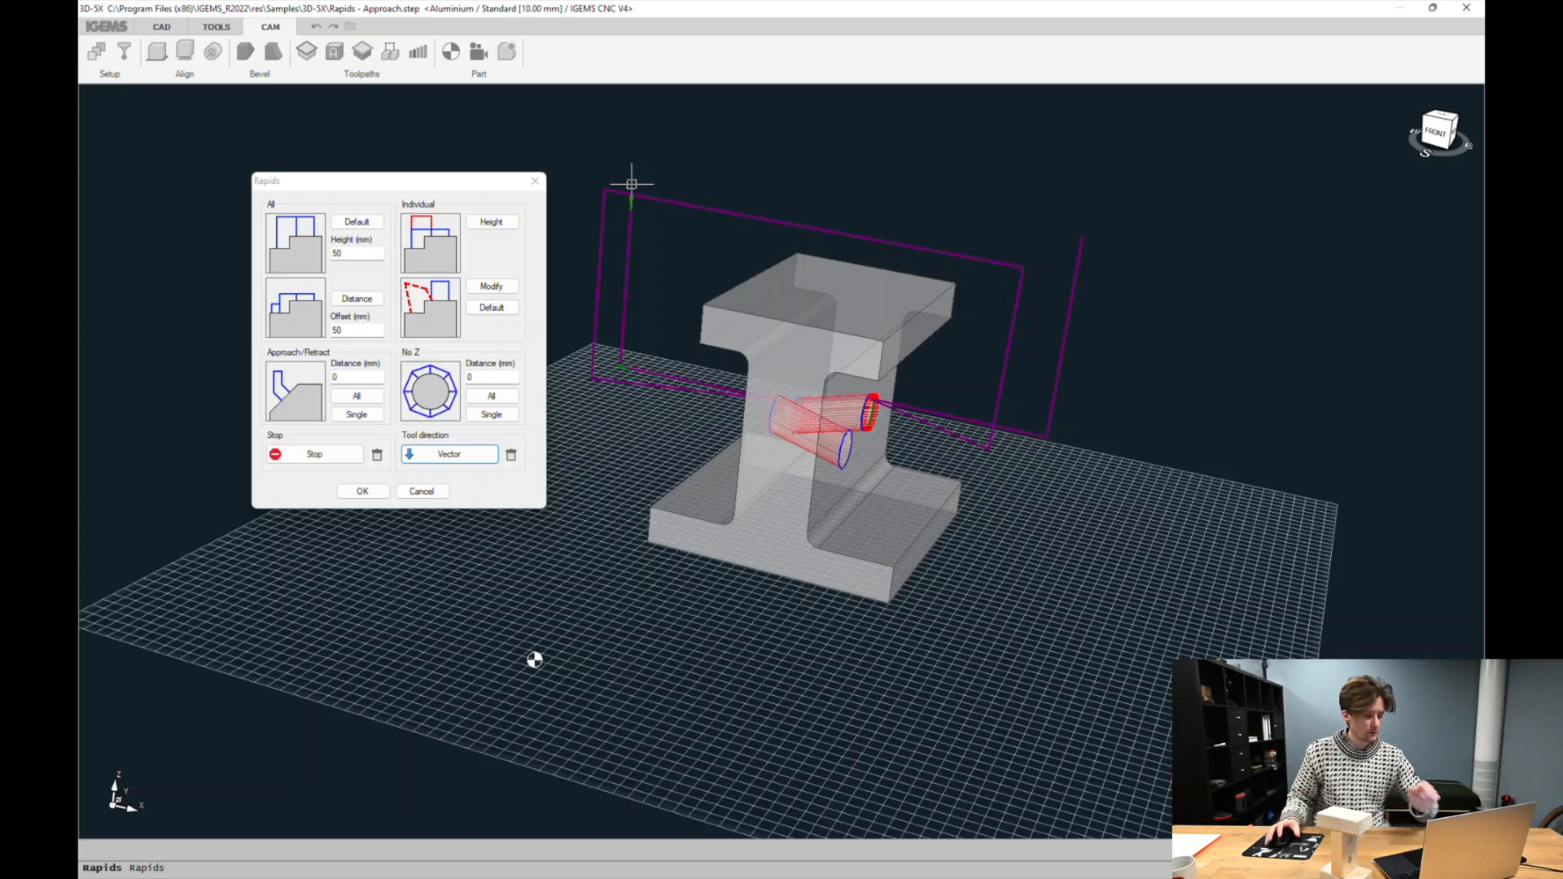
{"action": "left_click", "coordinate": [367, 494]}
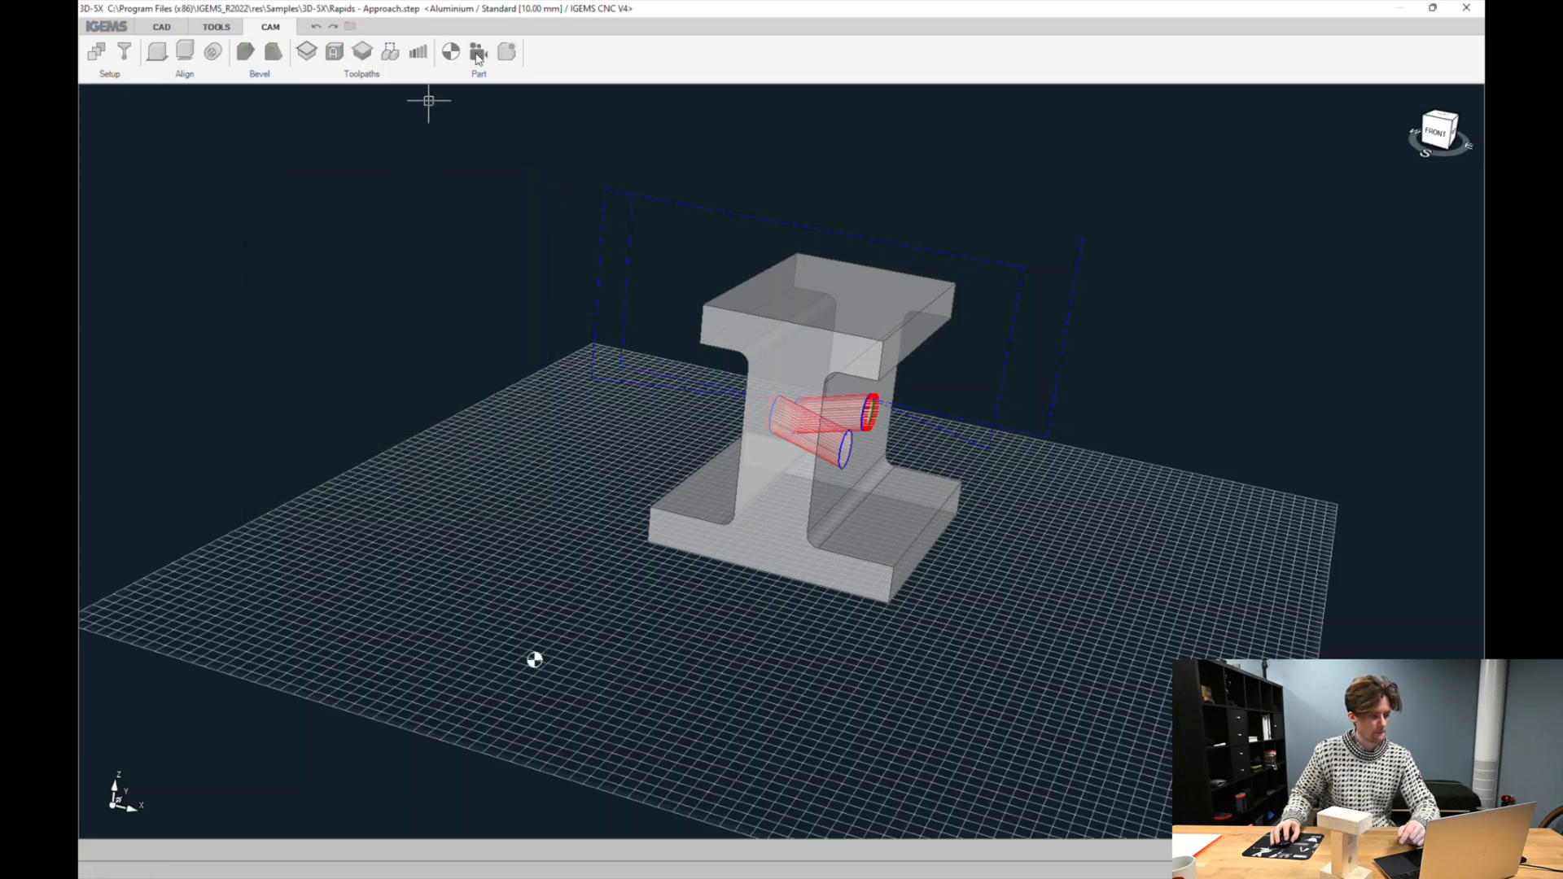
Create the part program and choose not to delete the file
{"action": "left_click", "coordinate": [479, 52]}
{"action": "left_click", "coordinate": [756, 551]}
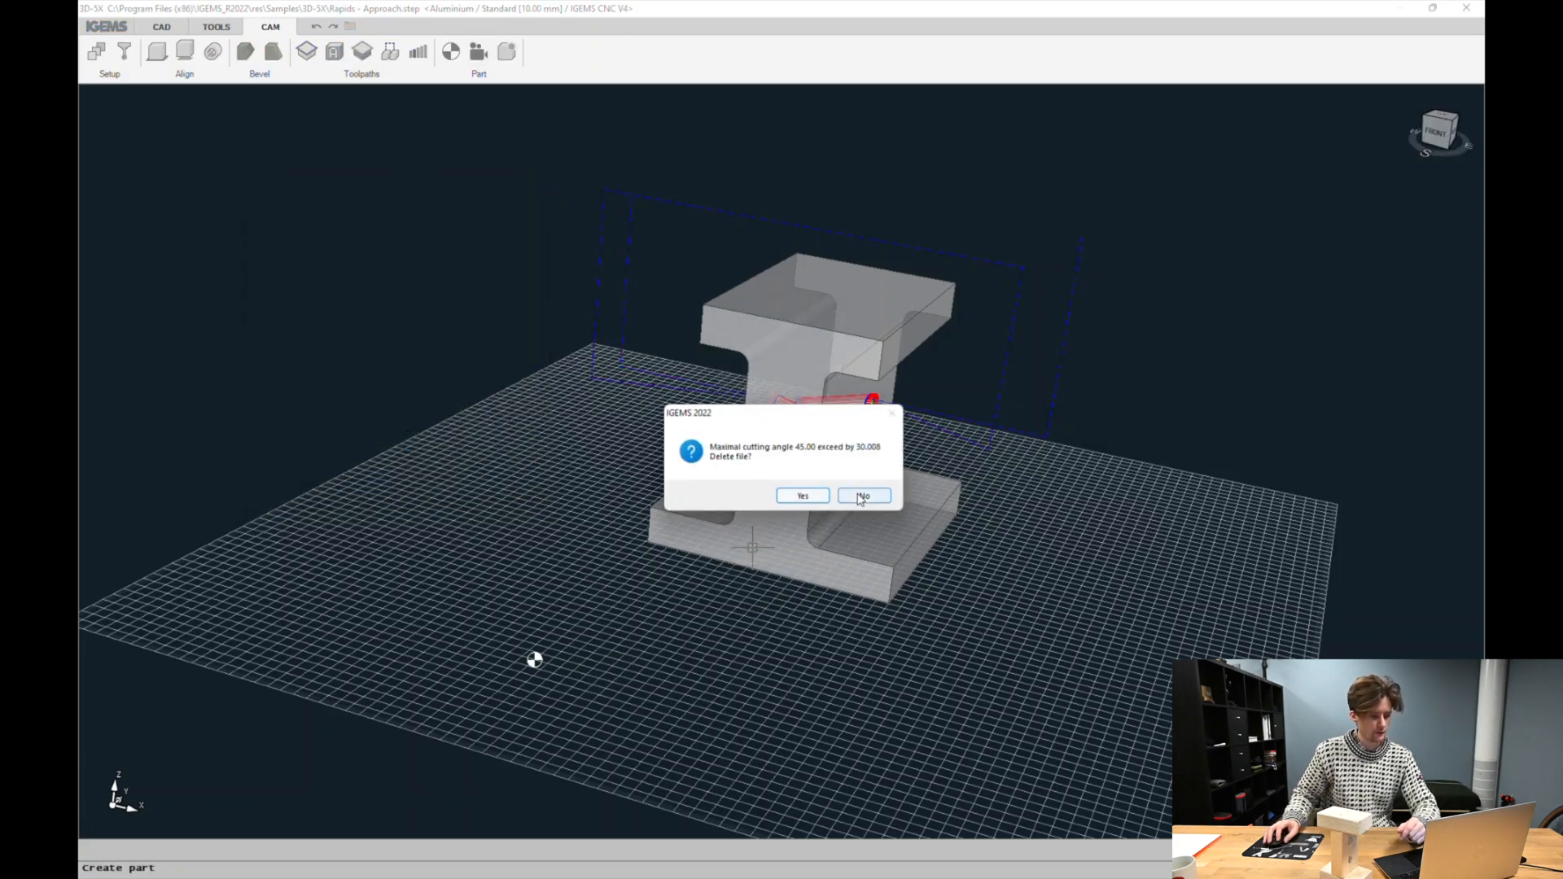
{"action": "left_click", "coordinate": [863, 496]}
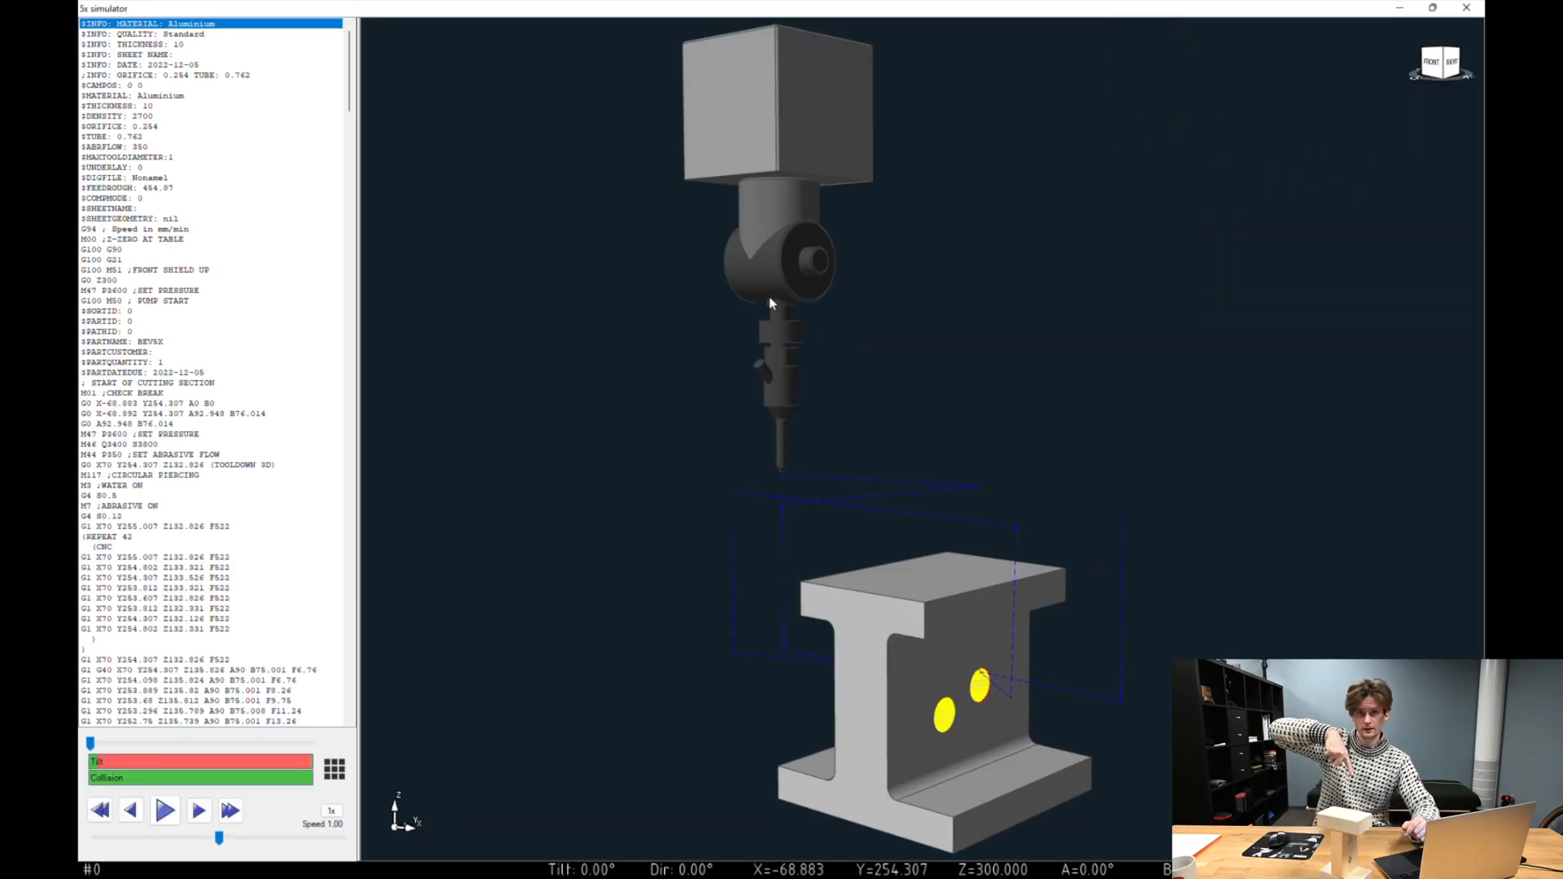
Play the part program in the 5x simulator at increased speed to review the rapid moves
{"action": "left_click", "coordinate": [163, 821]}
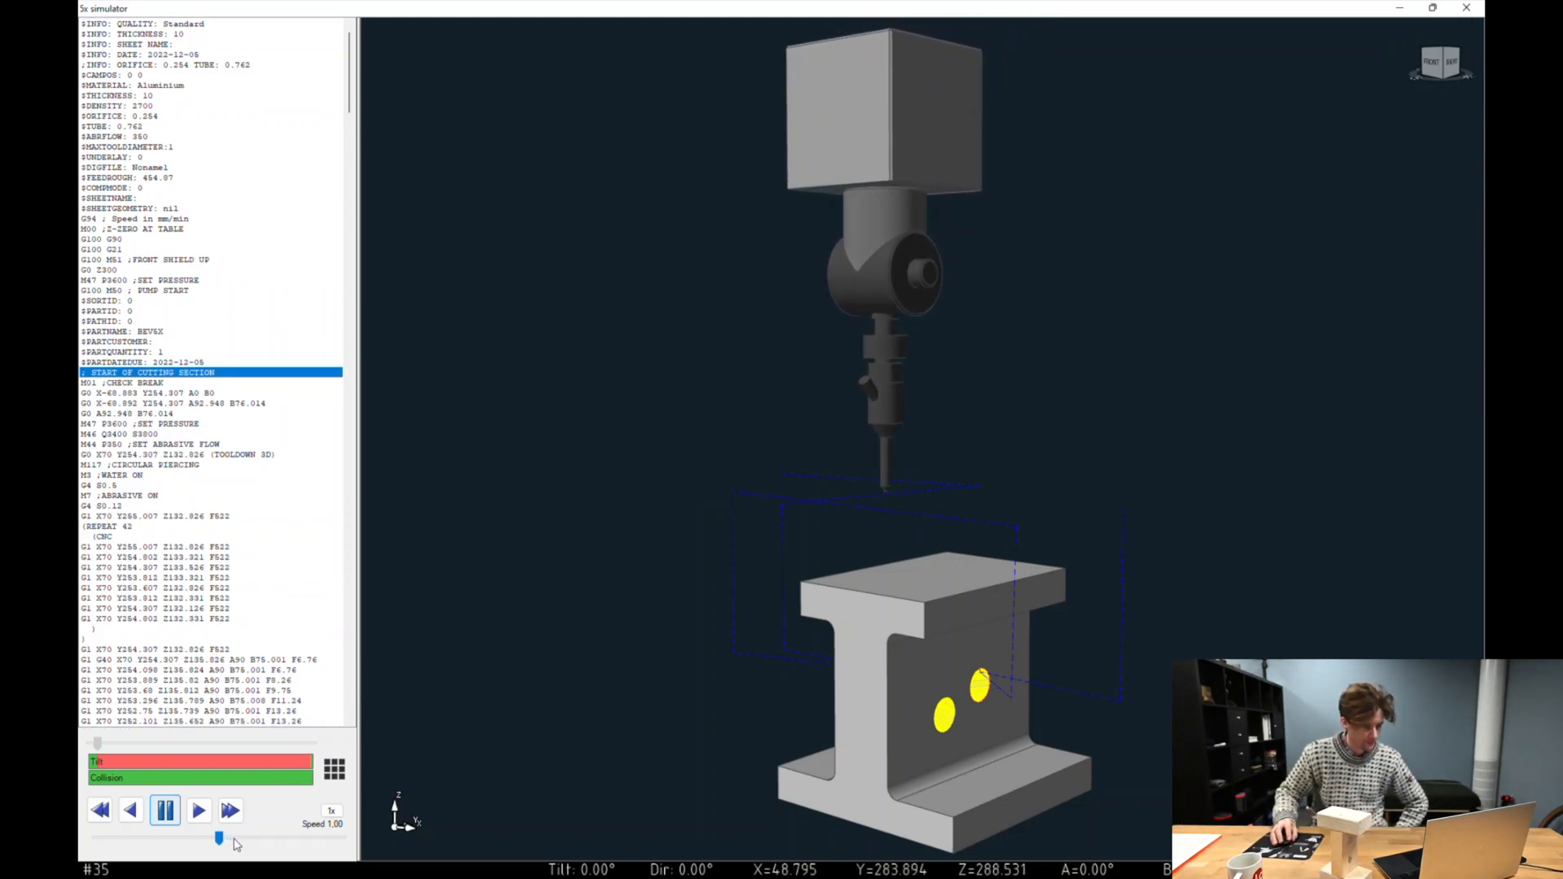
{"action": "left_click_drag", "start_coordinate": [220, 839], "coordinate": [237, 839]}
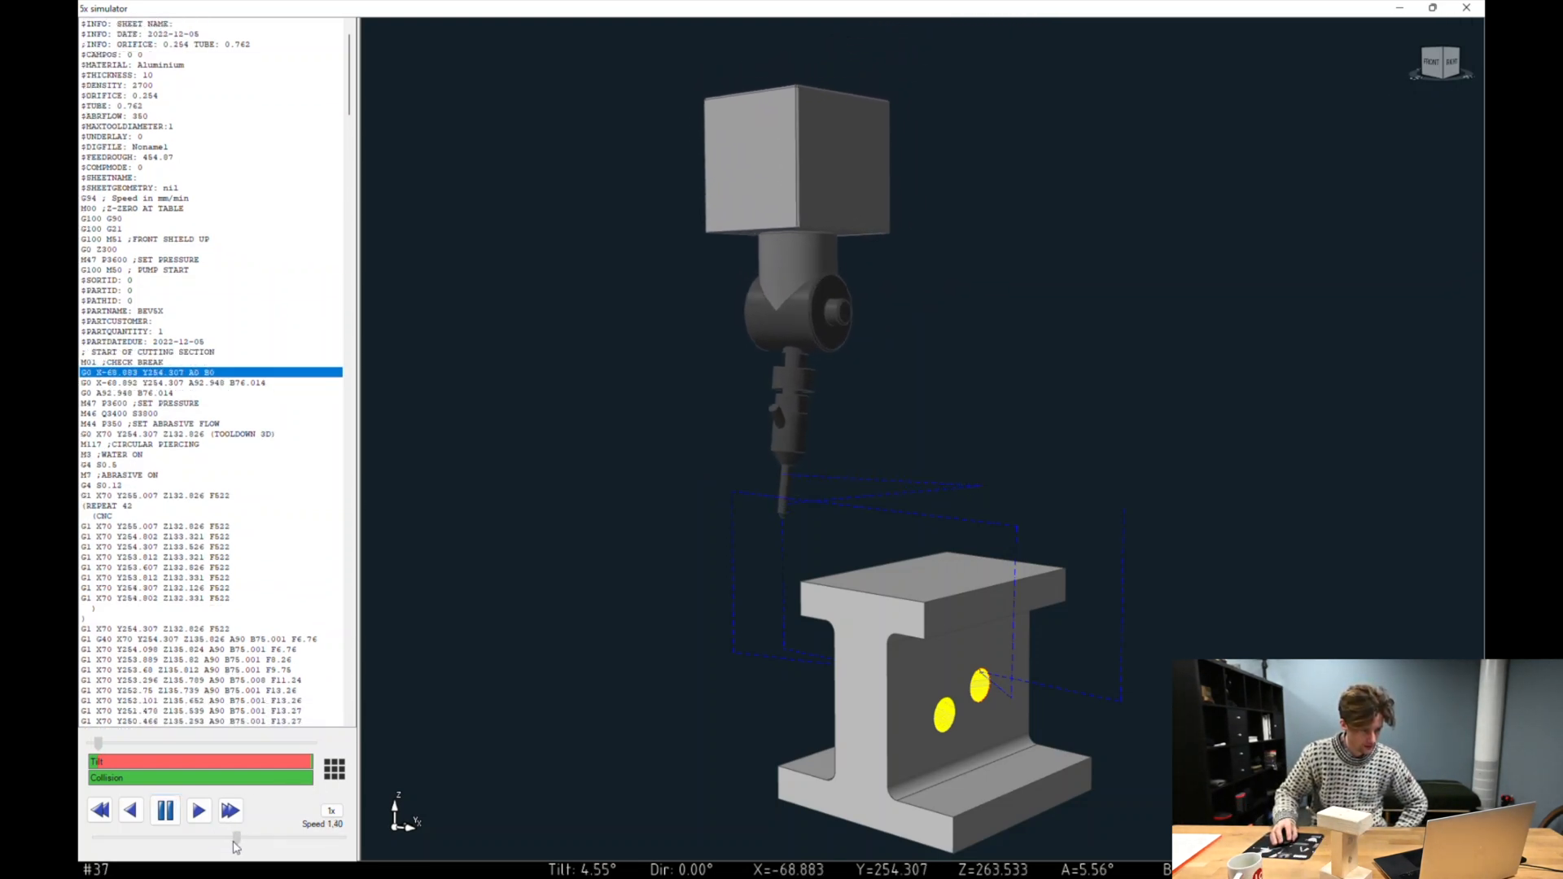
{"action": "left_click_drag", "start_coordinate": [935, 551], "coordinate": [1037, 540]}
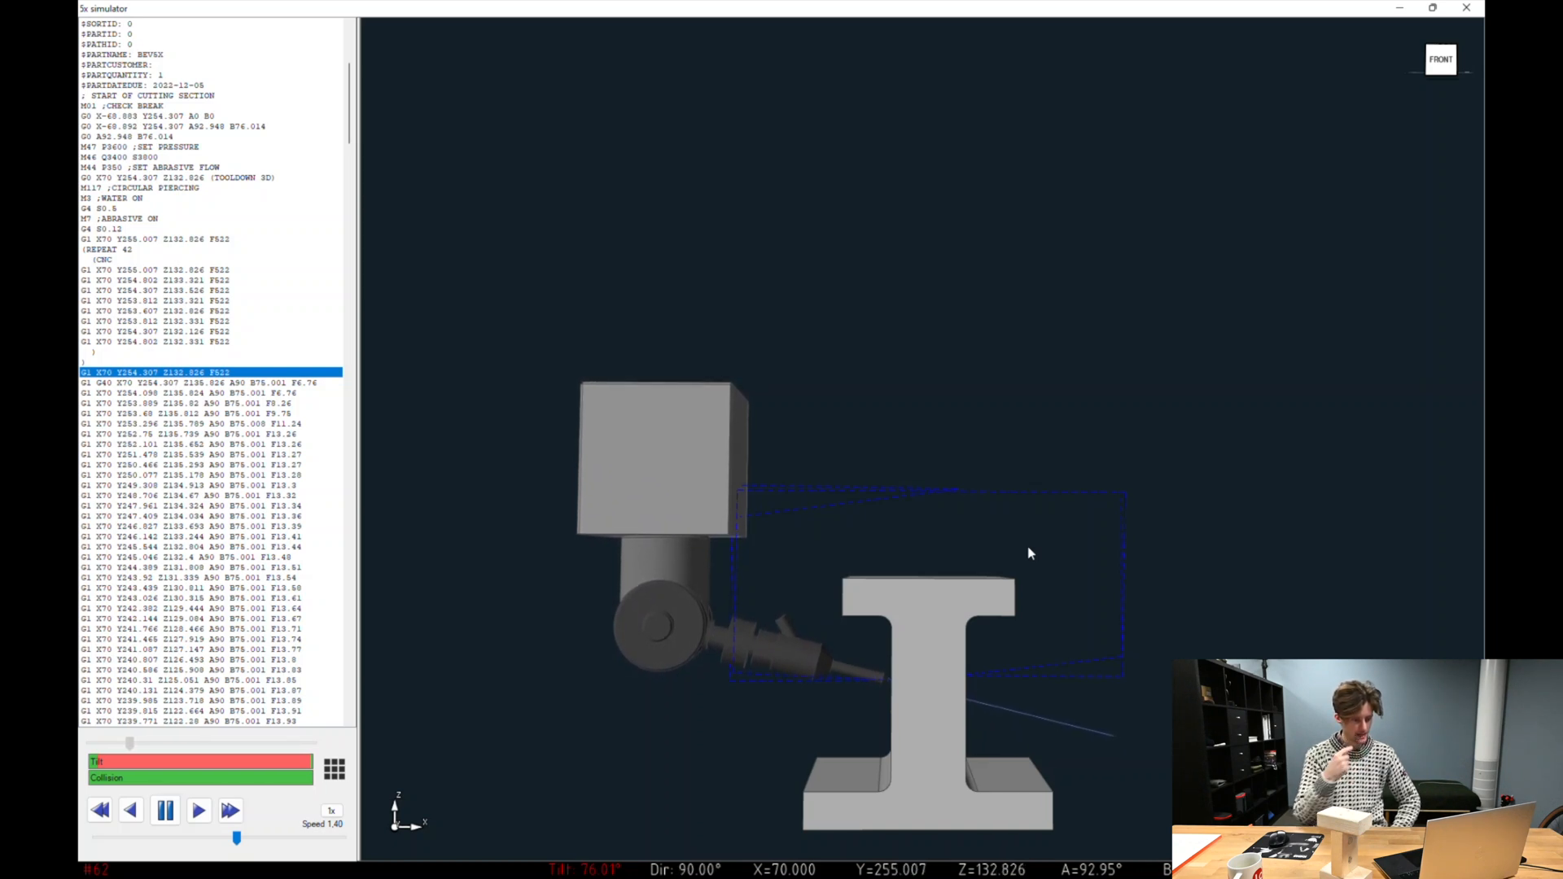
{"action": "left_click_drag", "start_coordinate": [236, 838], "coordinate": [286, 839]}
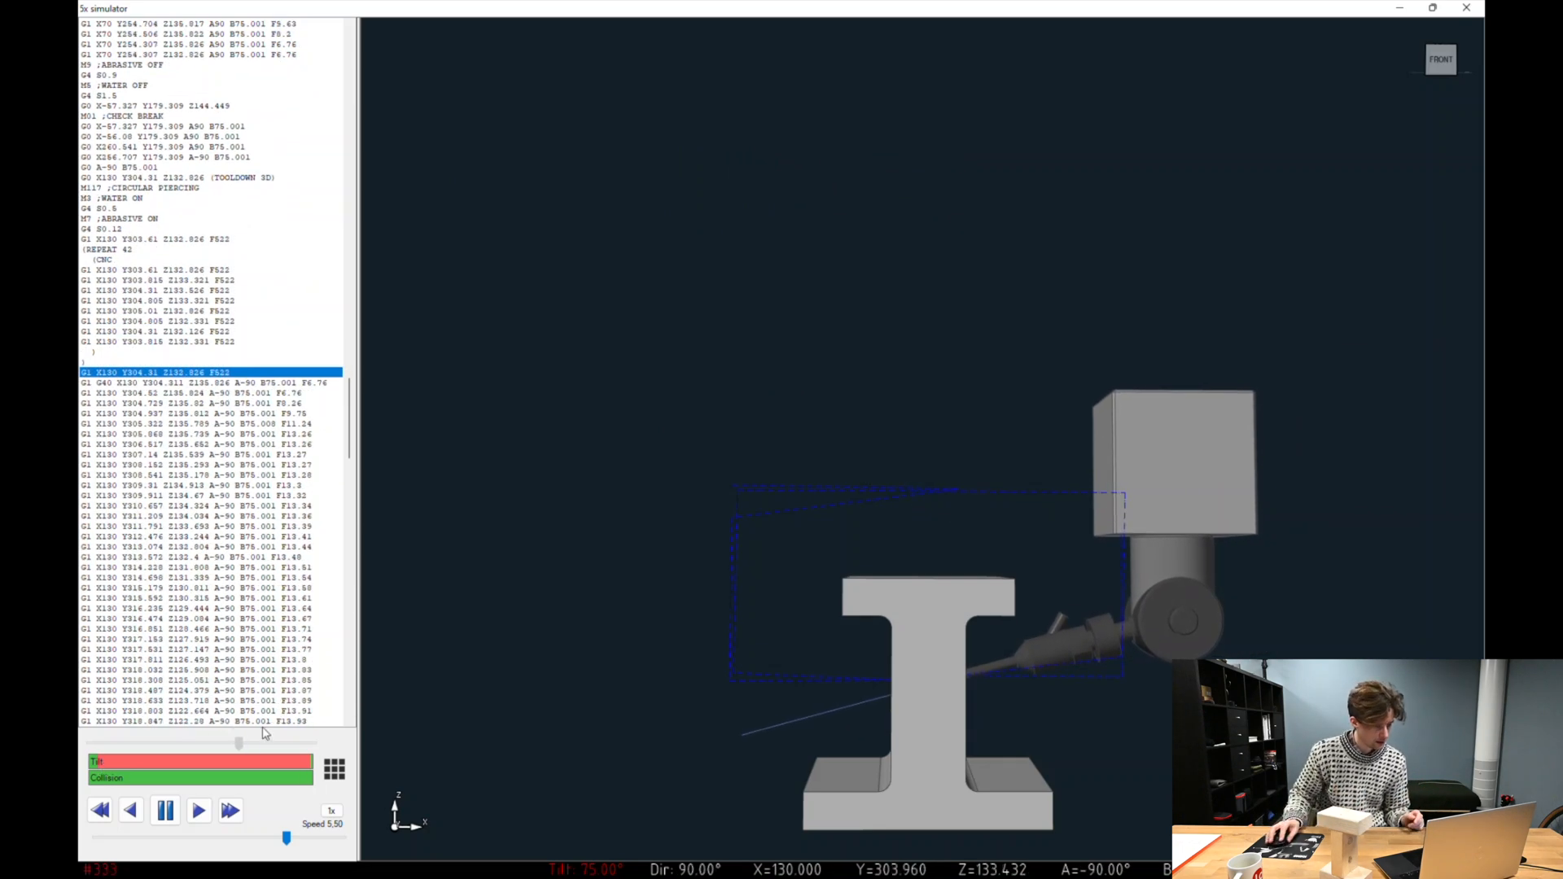
{"action": "left_click", "coordinate": [166, 810]}
{"action": "left_click_drag", "start_coordinate": [277, 746], "coordinate": [204, 747]}
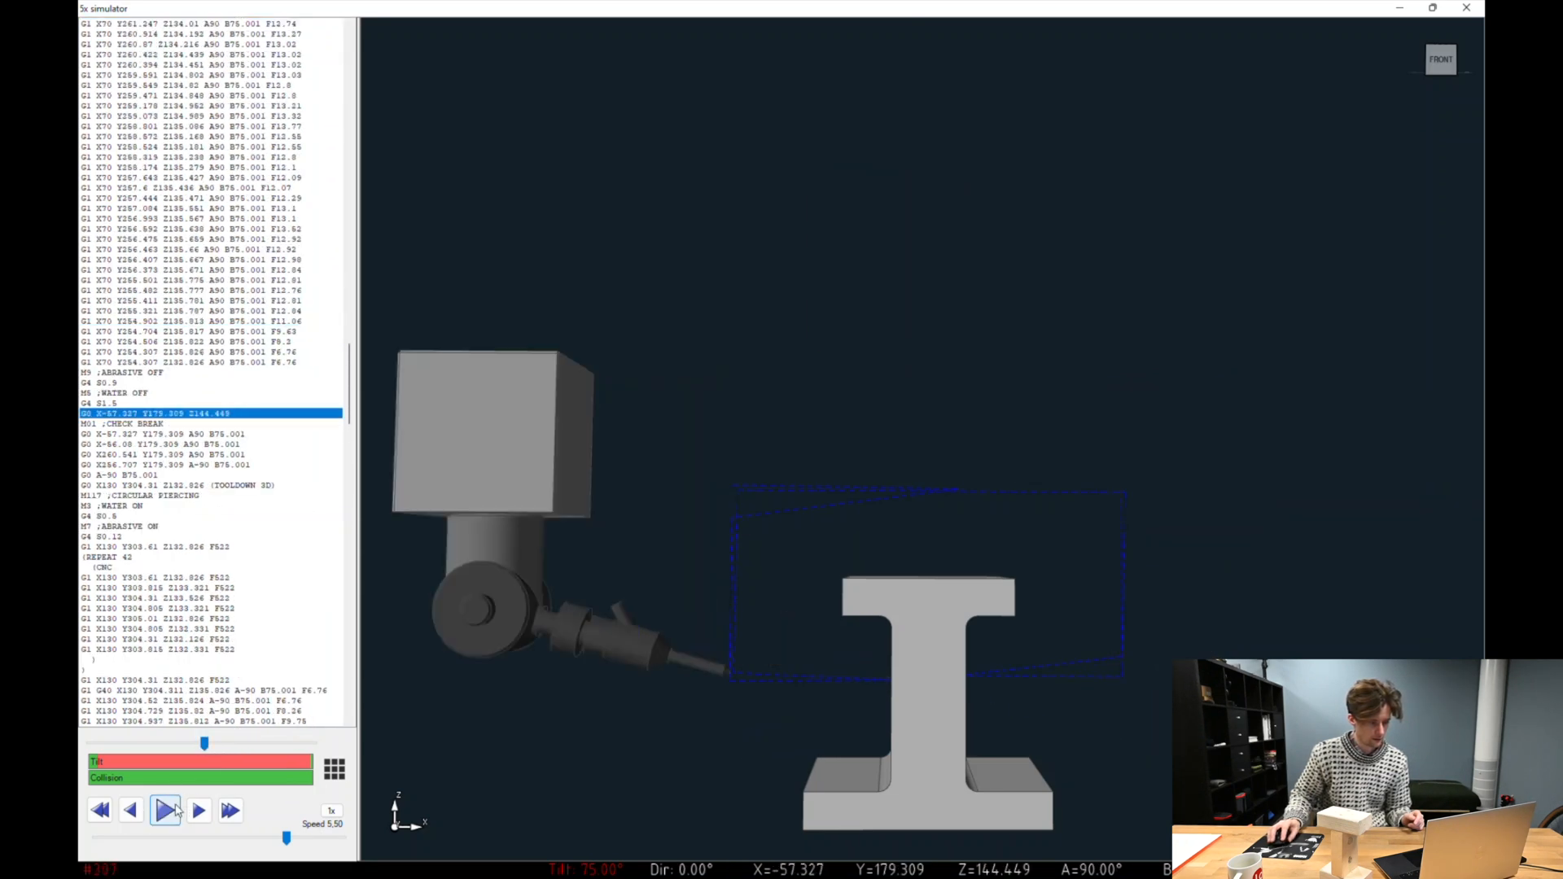
{"action": "left_click", "coordinate": [176, 810]}
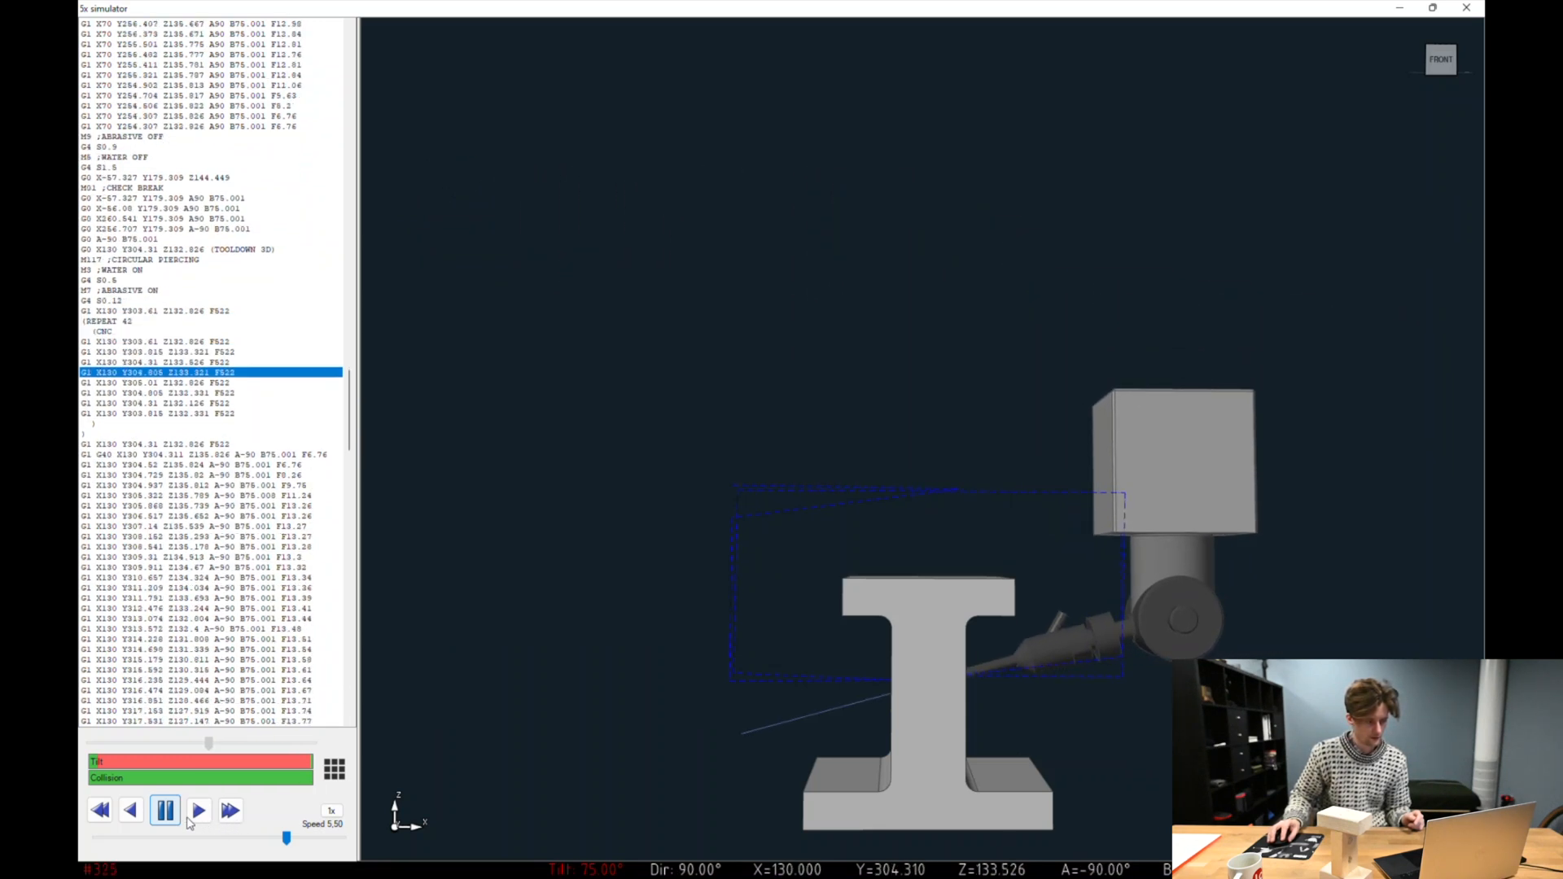
{"action": "left_click", "coordinate": [165, 811]}
{"action": "left_click_drag", "start_coordinate": [889, 658], "coordinate": [879, 694]}
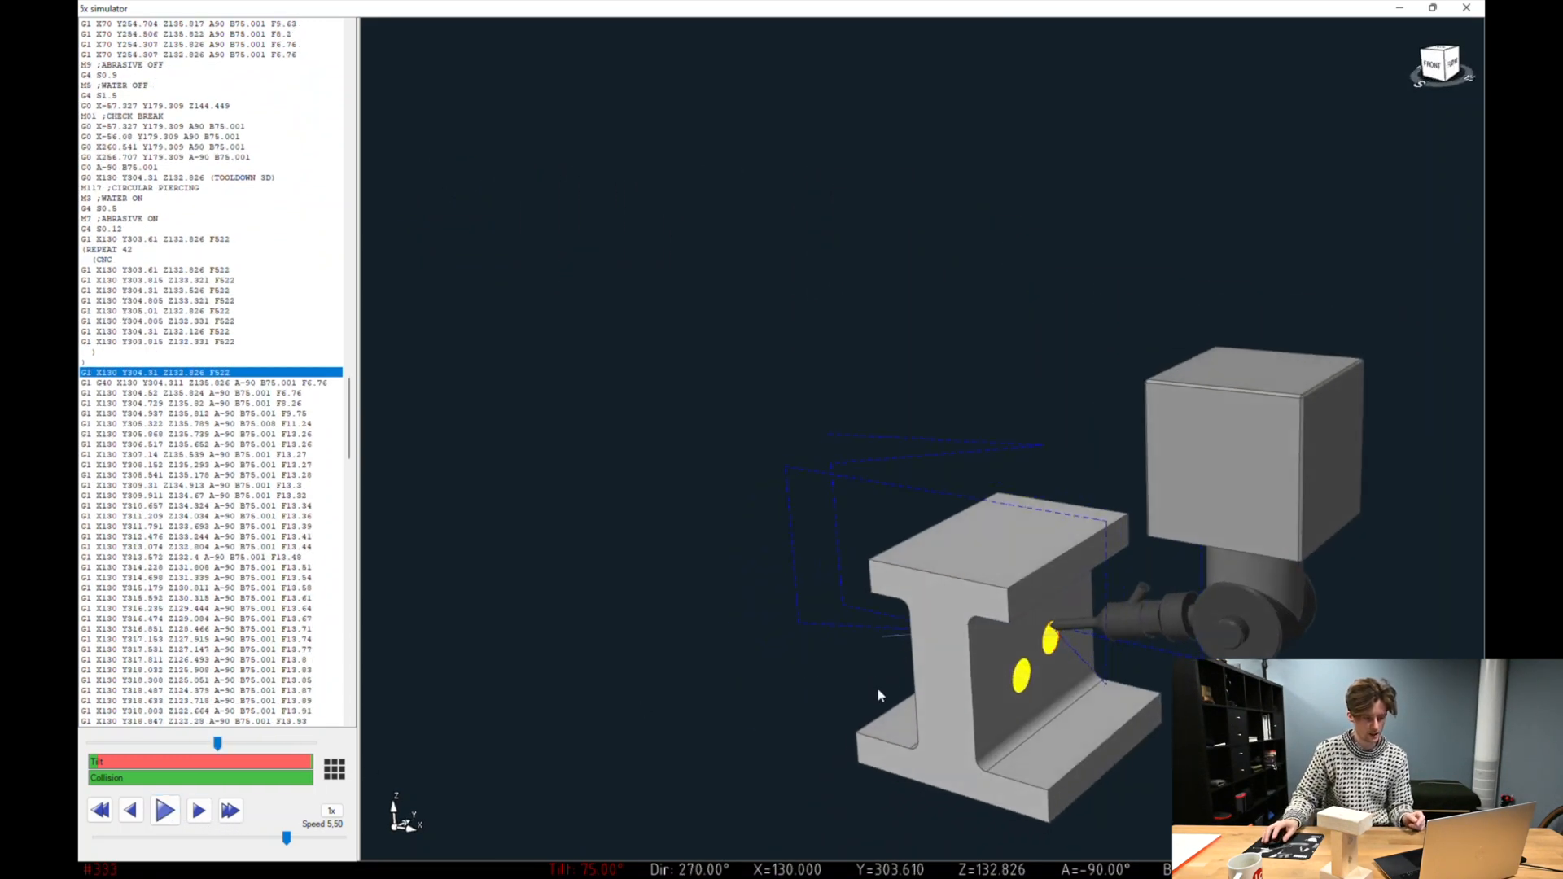
{"action": "key", "text": "Escape"}
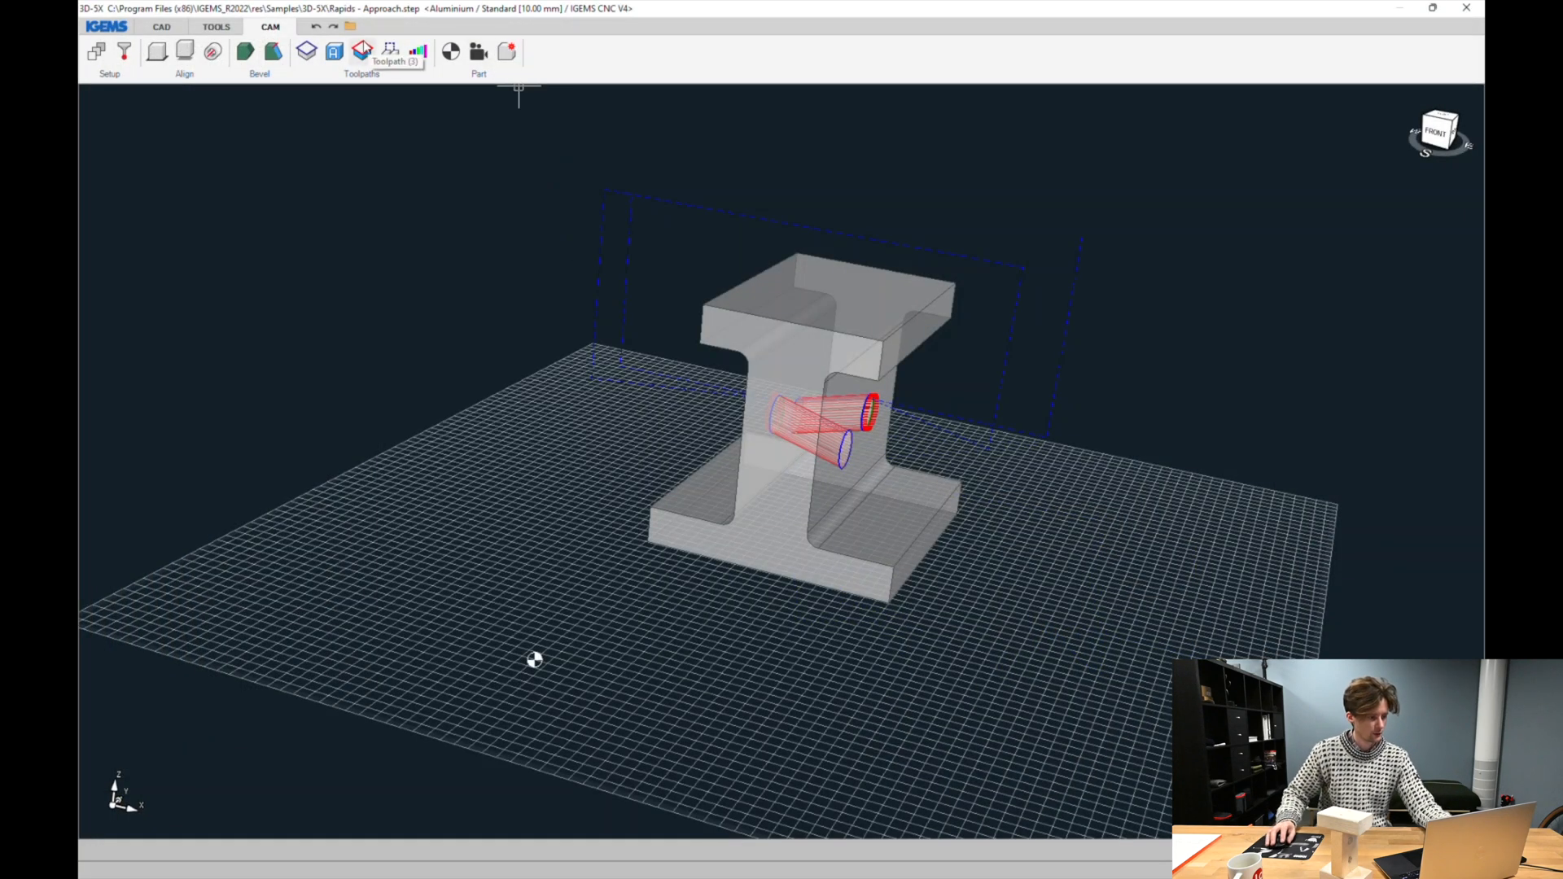
Set a straight vertical tool direction at the second rapid's upper-right corner
{"action": "left_click", "coordinate": [391, 54]}
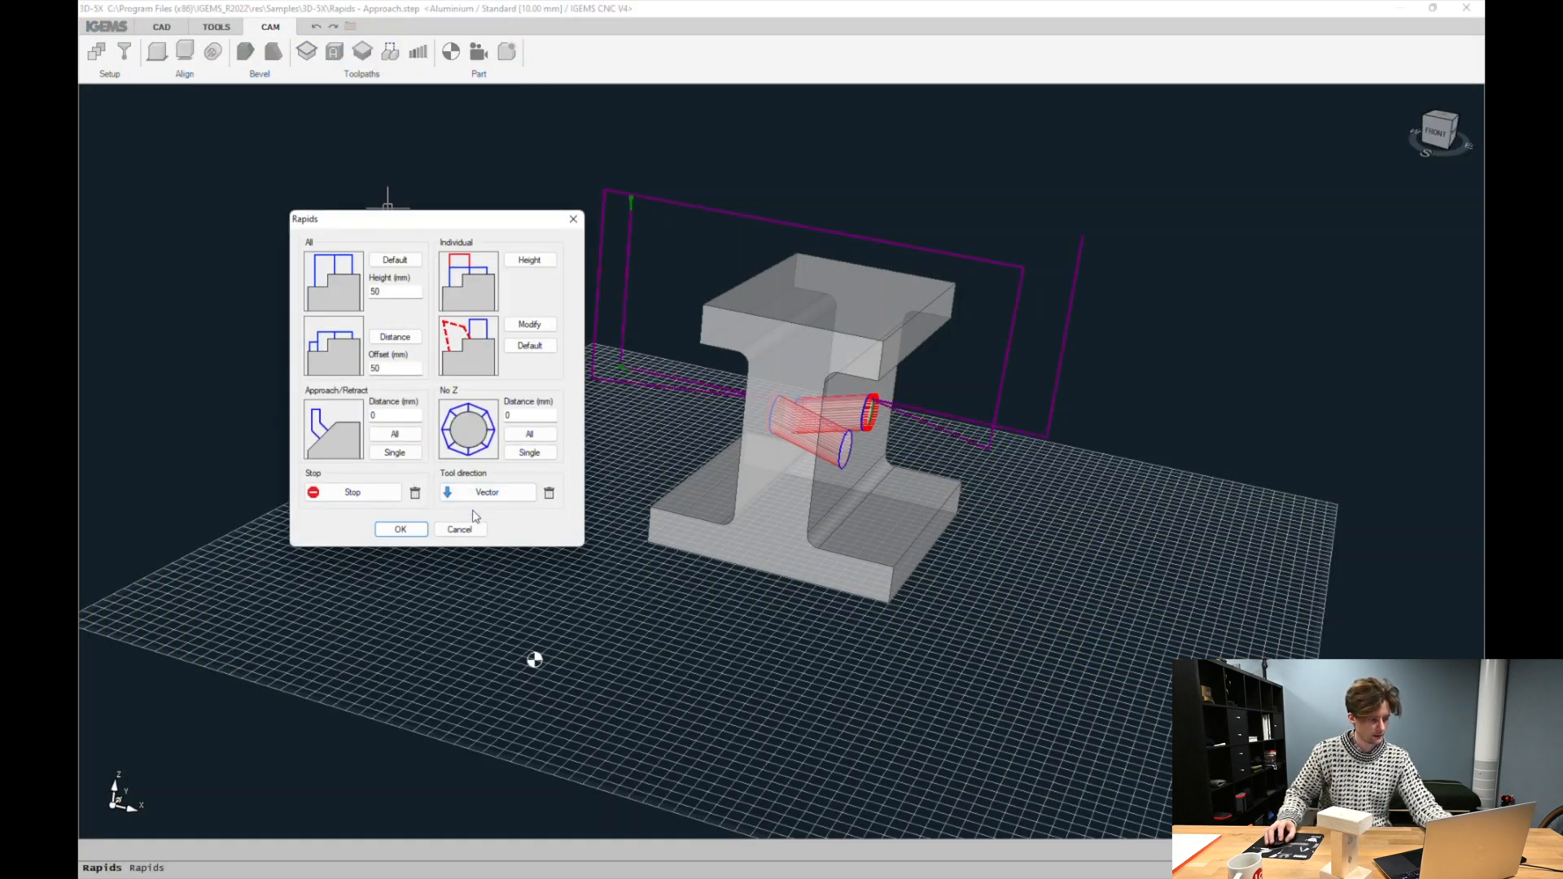
{"action": "left_click", "coordinate": [401, 529]}
{"action": "left_click", "coordinate": [1005, 251]}
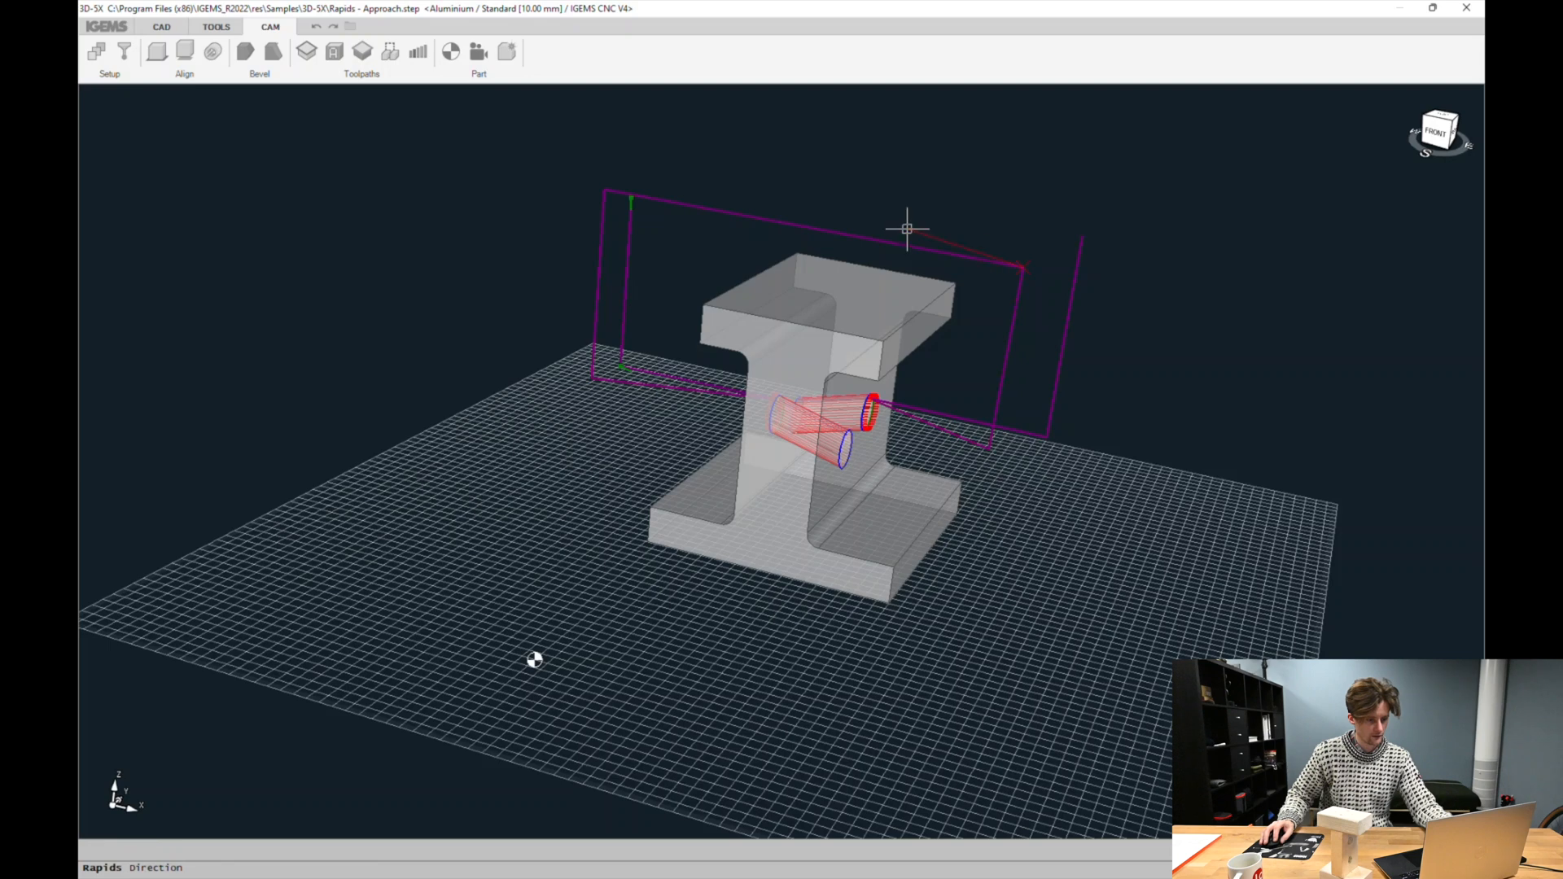
{"action": "left_click", "coordinate": [1046, 230]}
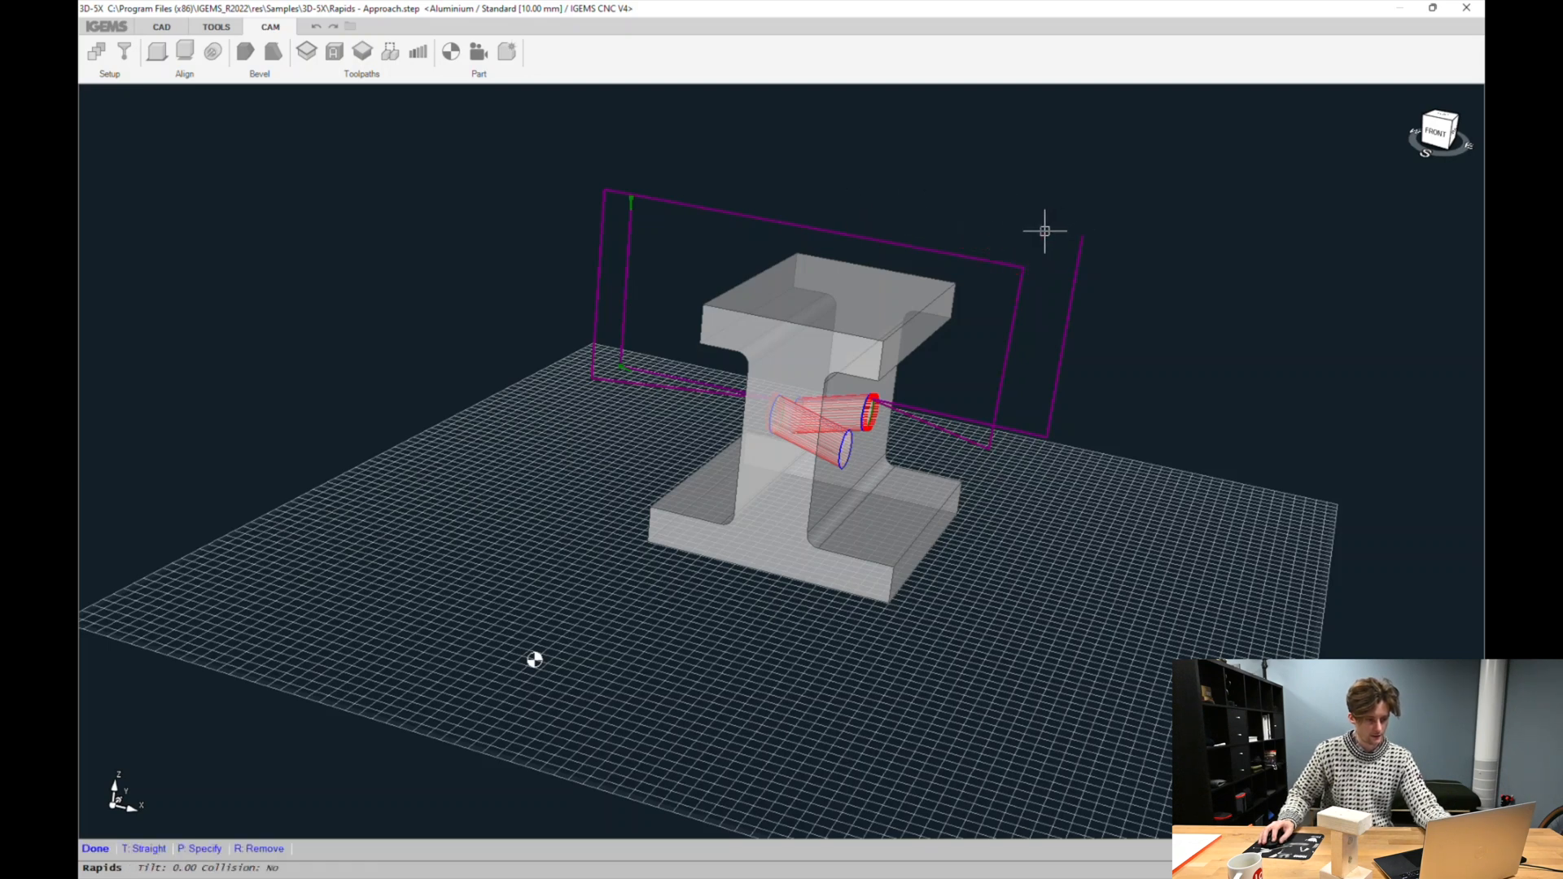
{"action": "left_click", "coordinate": [146, 849]}
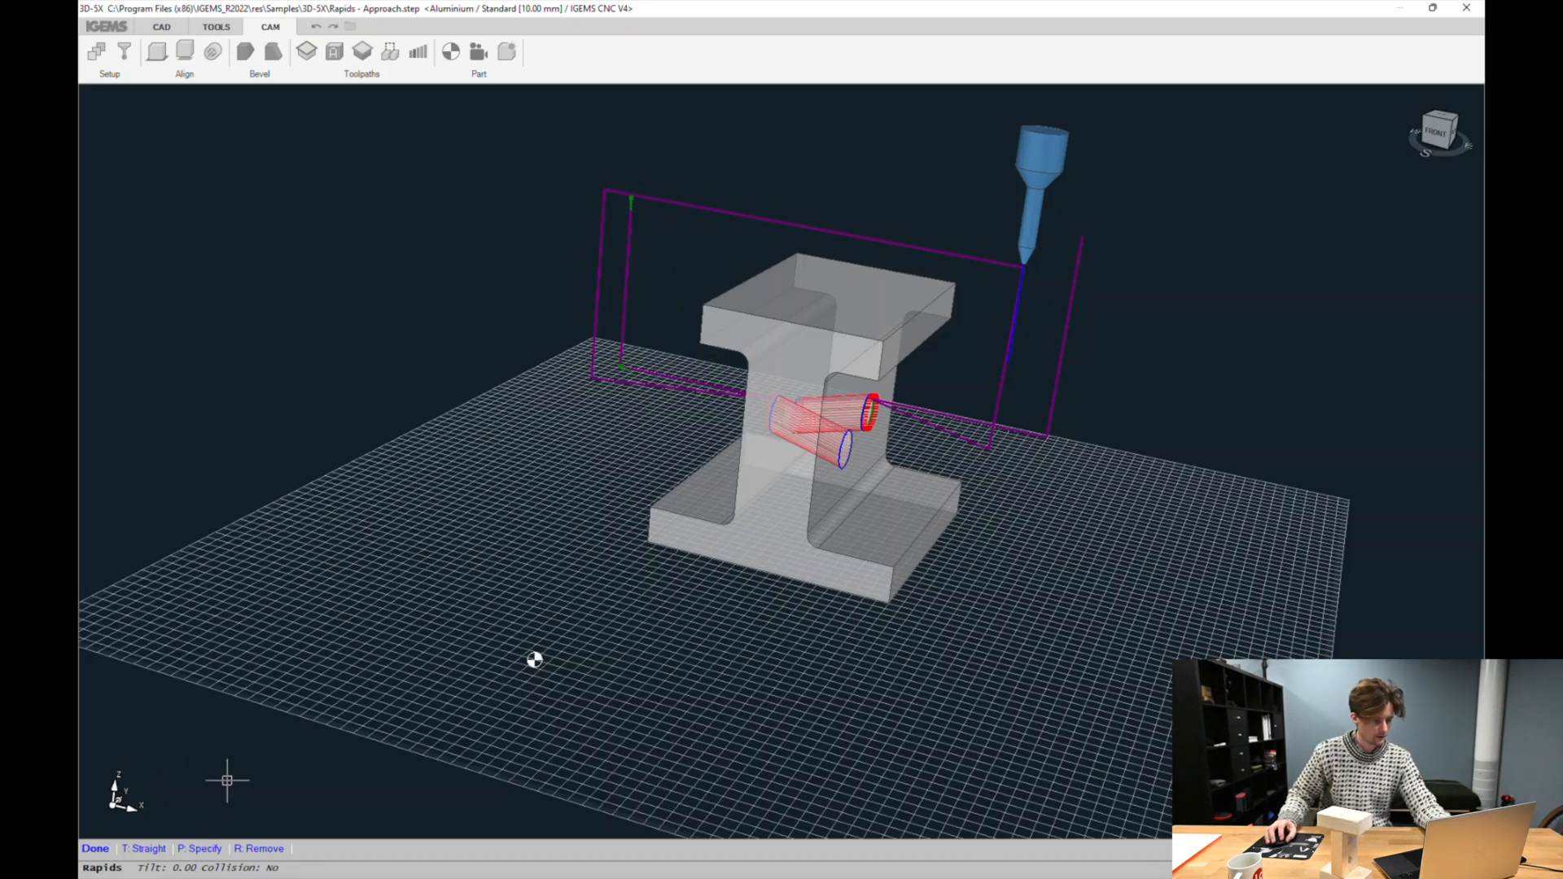
{"action": "right_click", "coordinate": [557, 225]}
{"action": "left_click", "coordinate": [93, 848]}
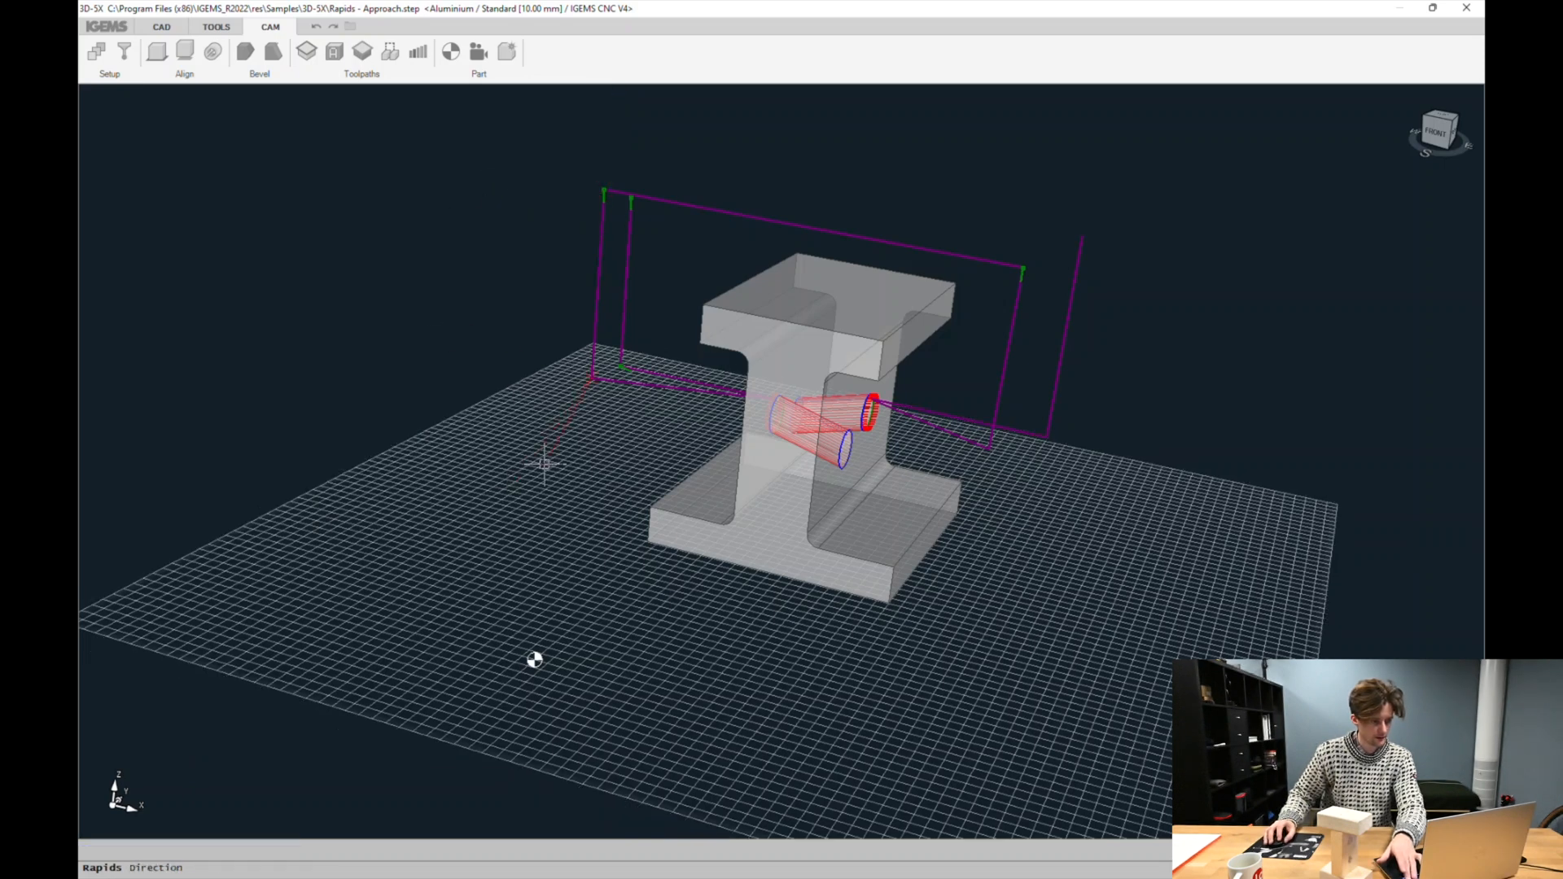
Adjust the tool direction at the rapid's upper-left corner and at a rapid point beneath the part by tilting the tool
{"action": "left_click", "coordinate": [604, 235]}
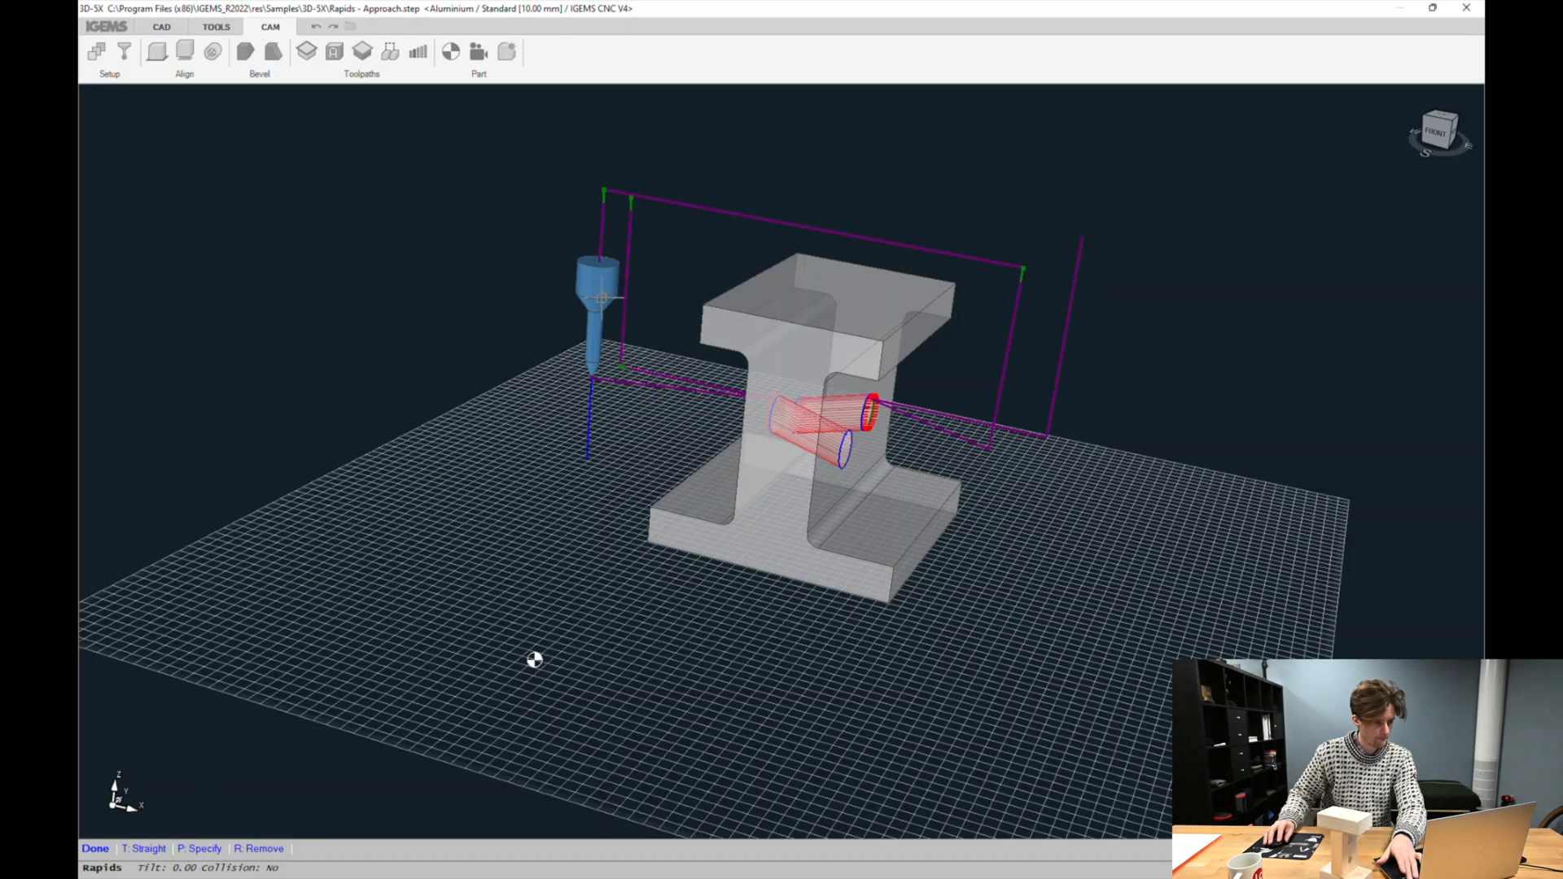
{"action": "middle_click_drag", "start_coordinate": [499, 342], "coordinate": [642, 303], "text": "shift"}
{"action": "left_click", "coordinate": [640, 306]}
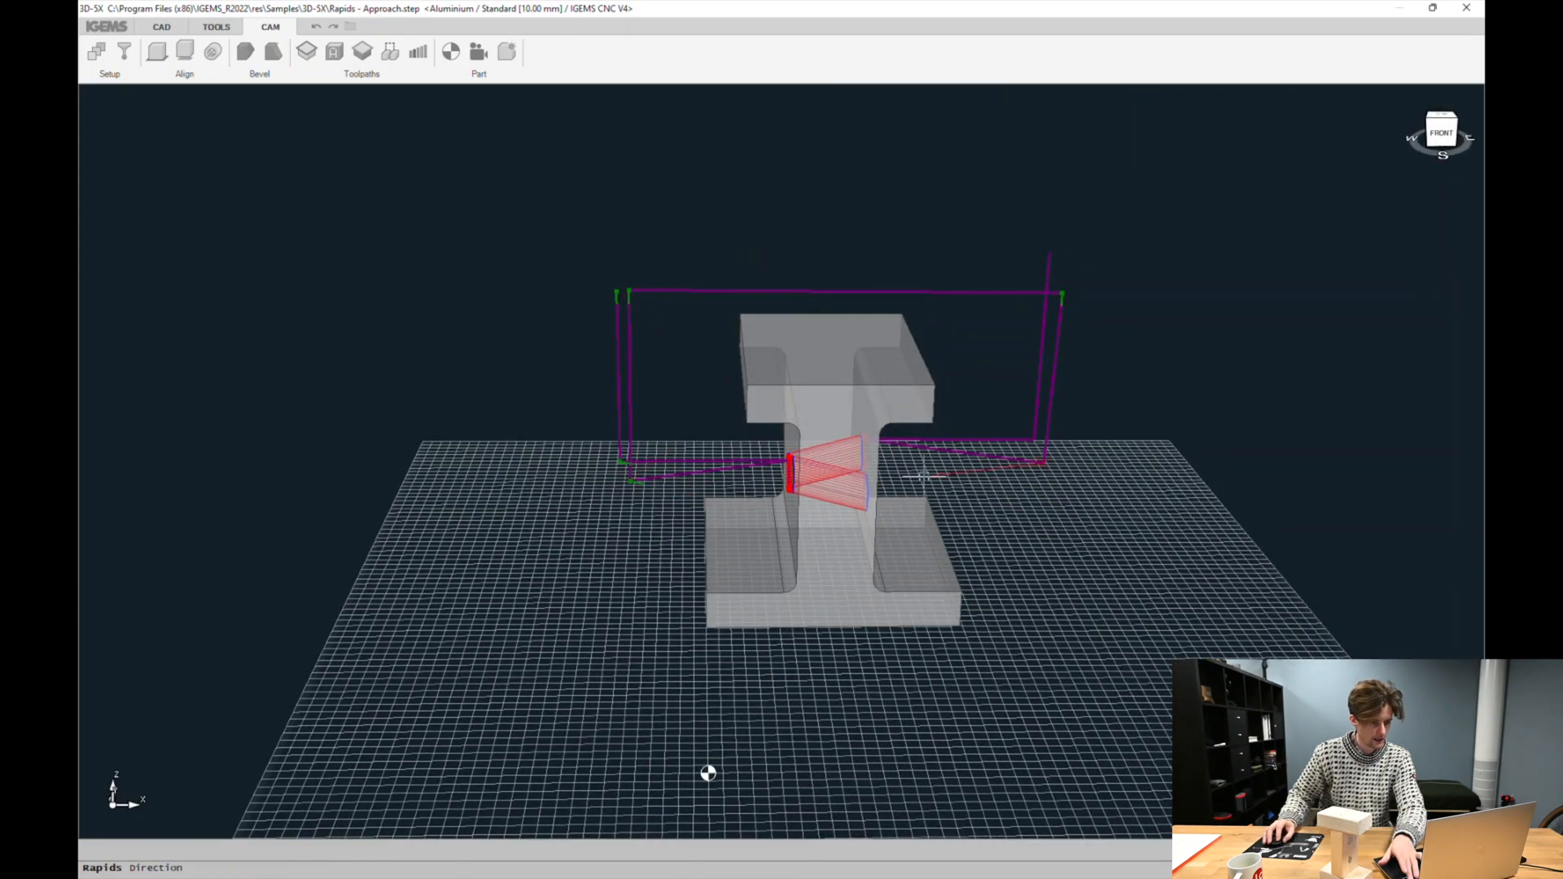
{"action": "left_click", "coordinate": [991, 479]}
{"action": "middle_click_drag", "start_coordinate": [1119, 476], "coordinate": [824, 590], "text": "shift"}
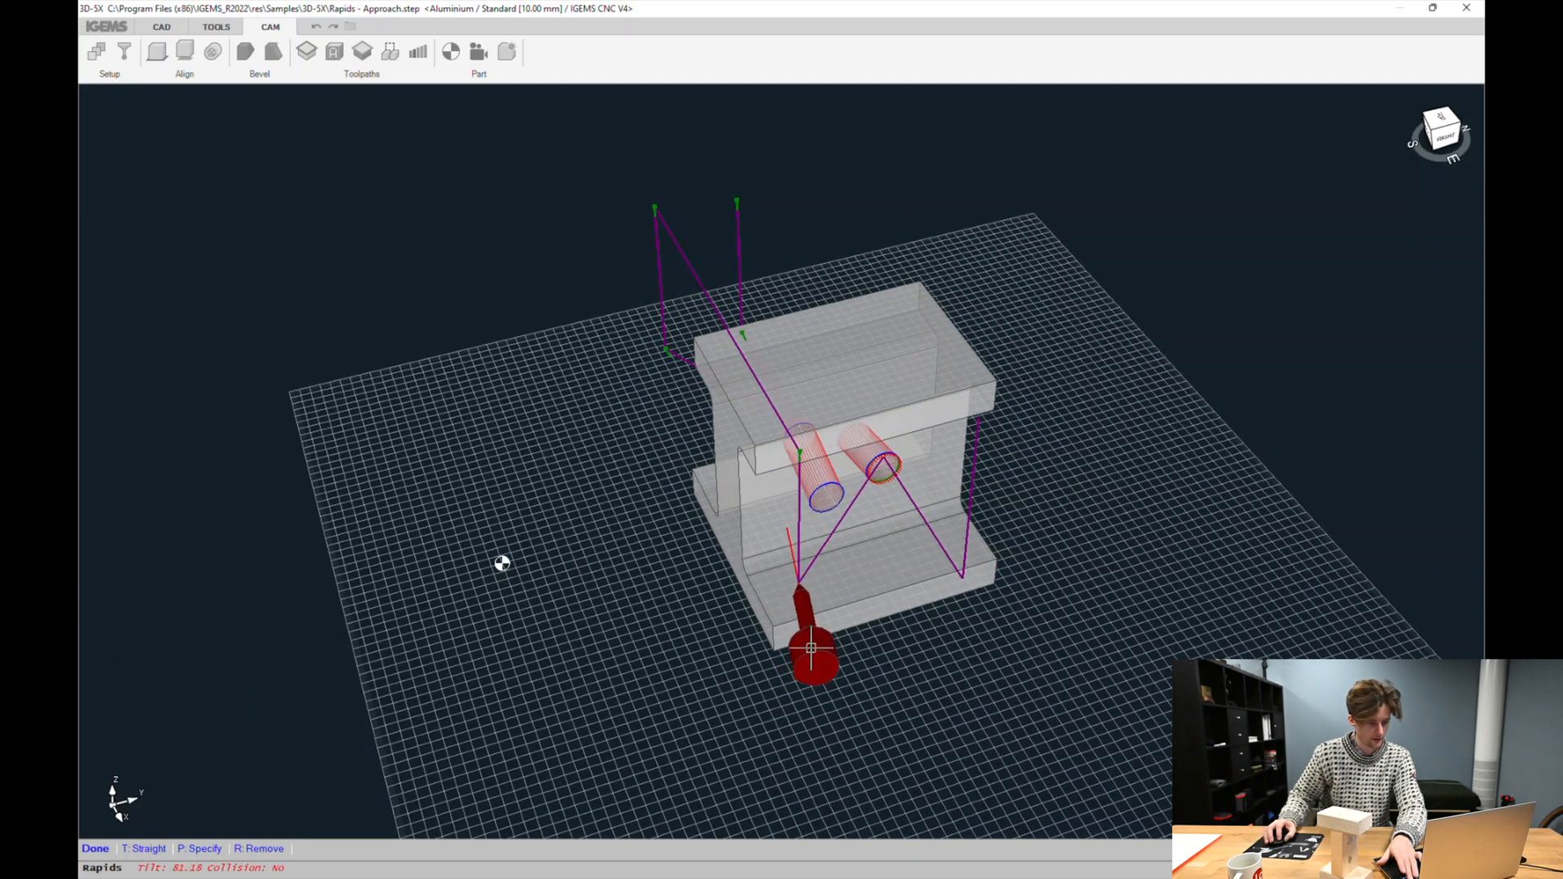
{"action": "middle_click_drag", "start_coordinate": [821, 647], "coordinate": [1073, 519], "text": "shift"}
{"action": "left_click", "coordinate": [1075, 518]}
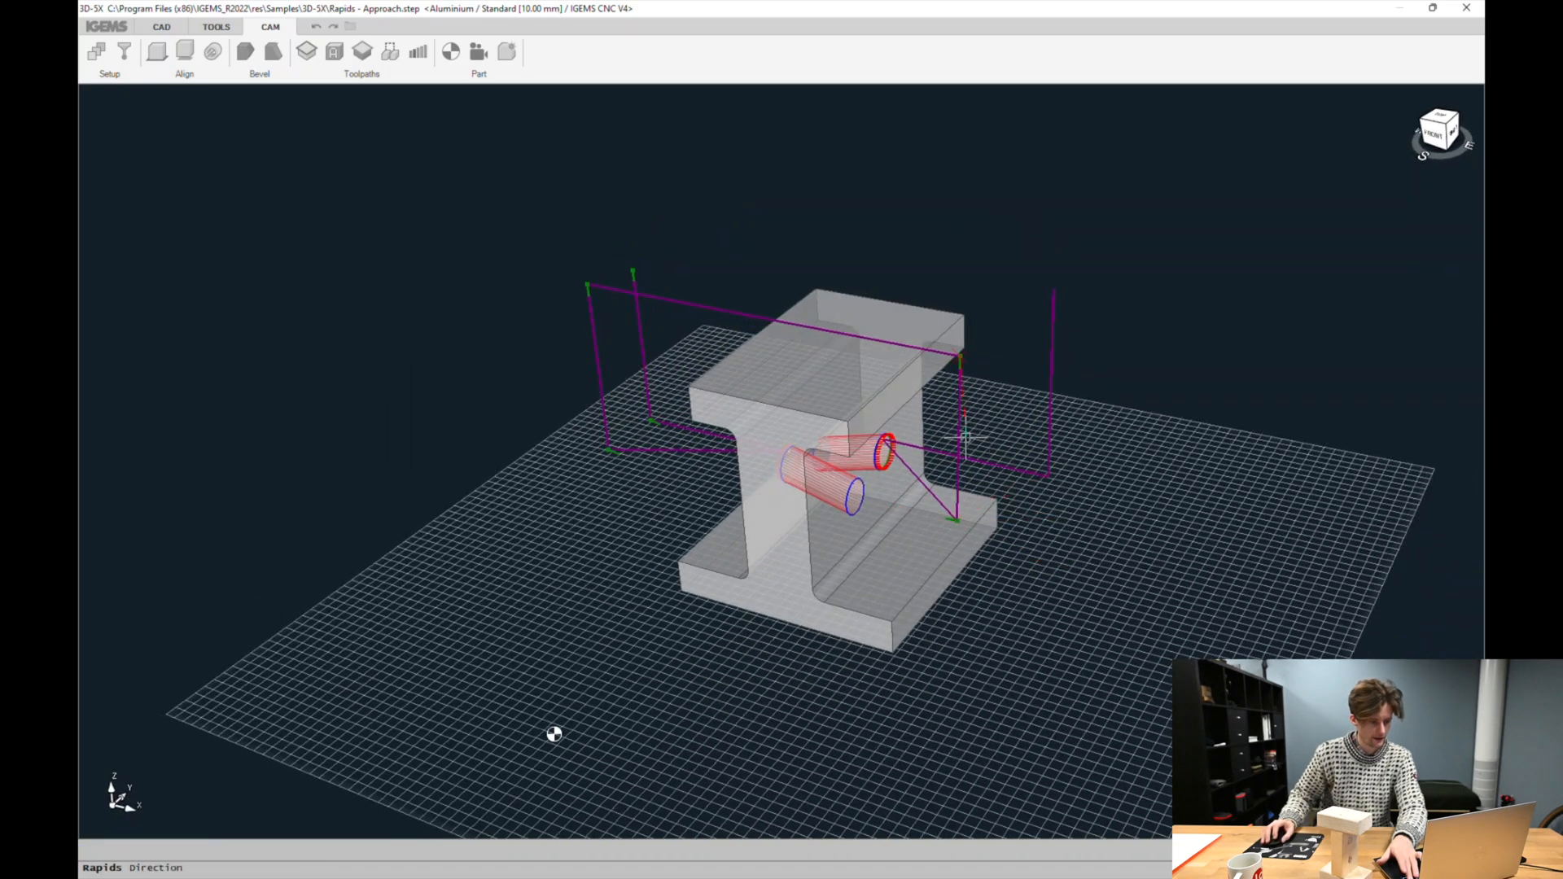
Reopen Rapids tool-direction editing and set a straight vertical tool direction on the rapid right of the part
{"action": "left_click", "coordinate": [351, 636]}
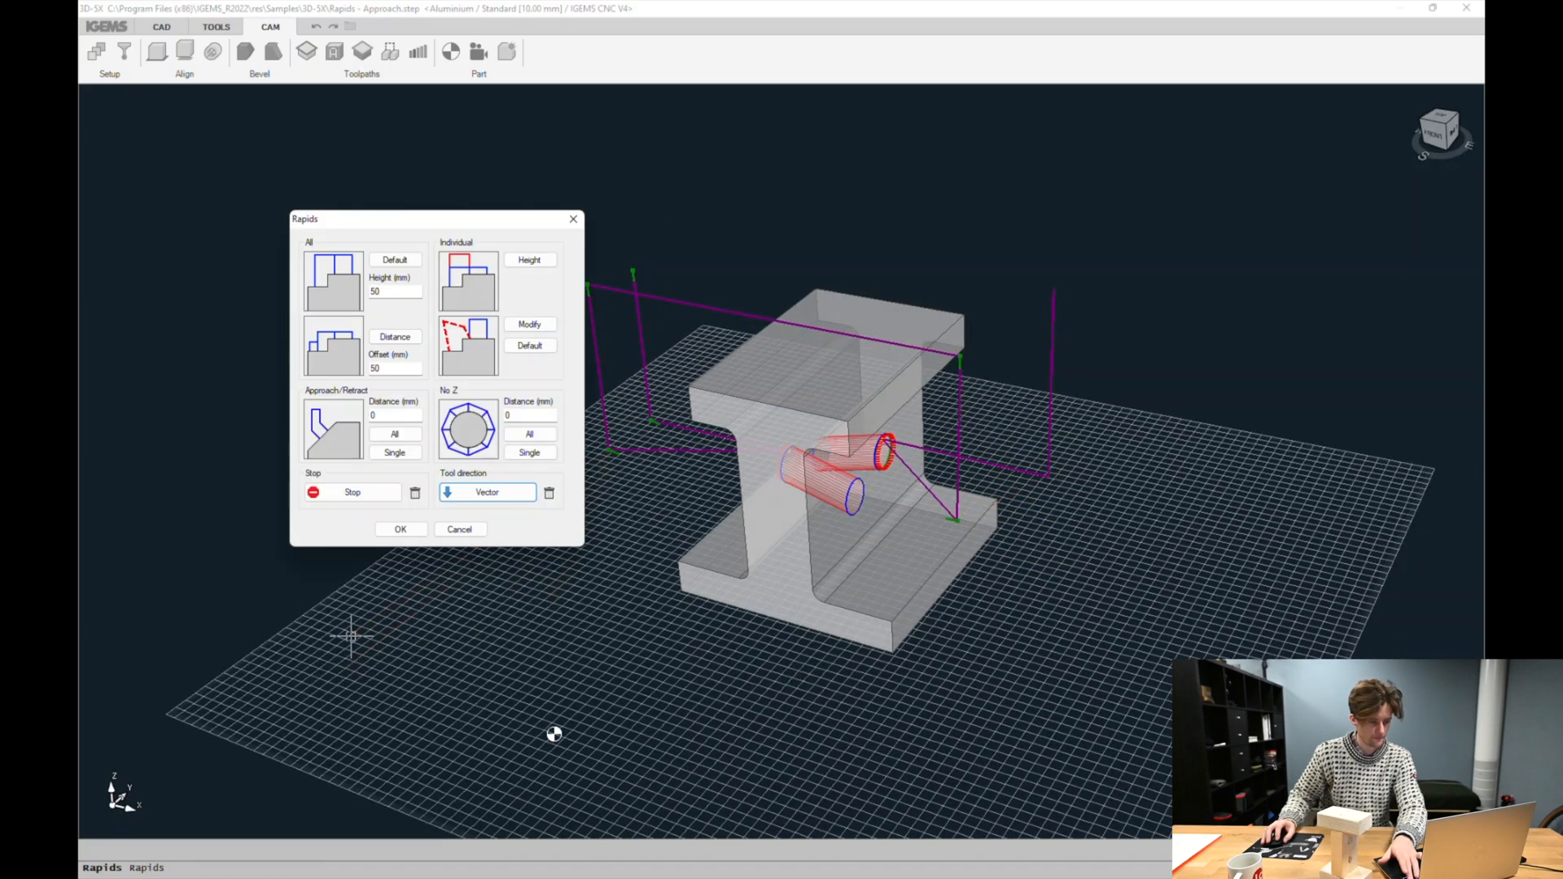
{"action": "left_click", "coordinate": [466, 496]}
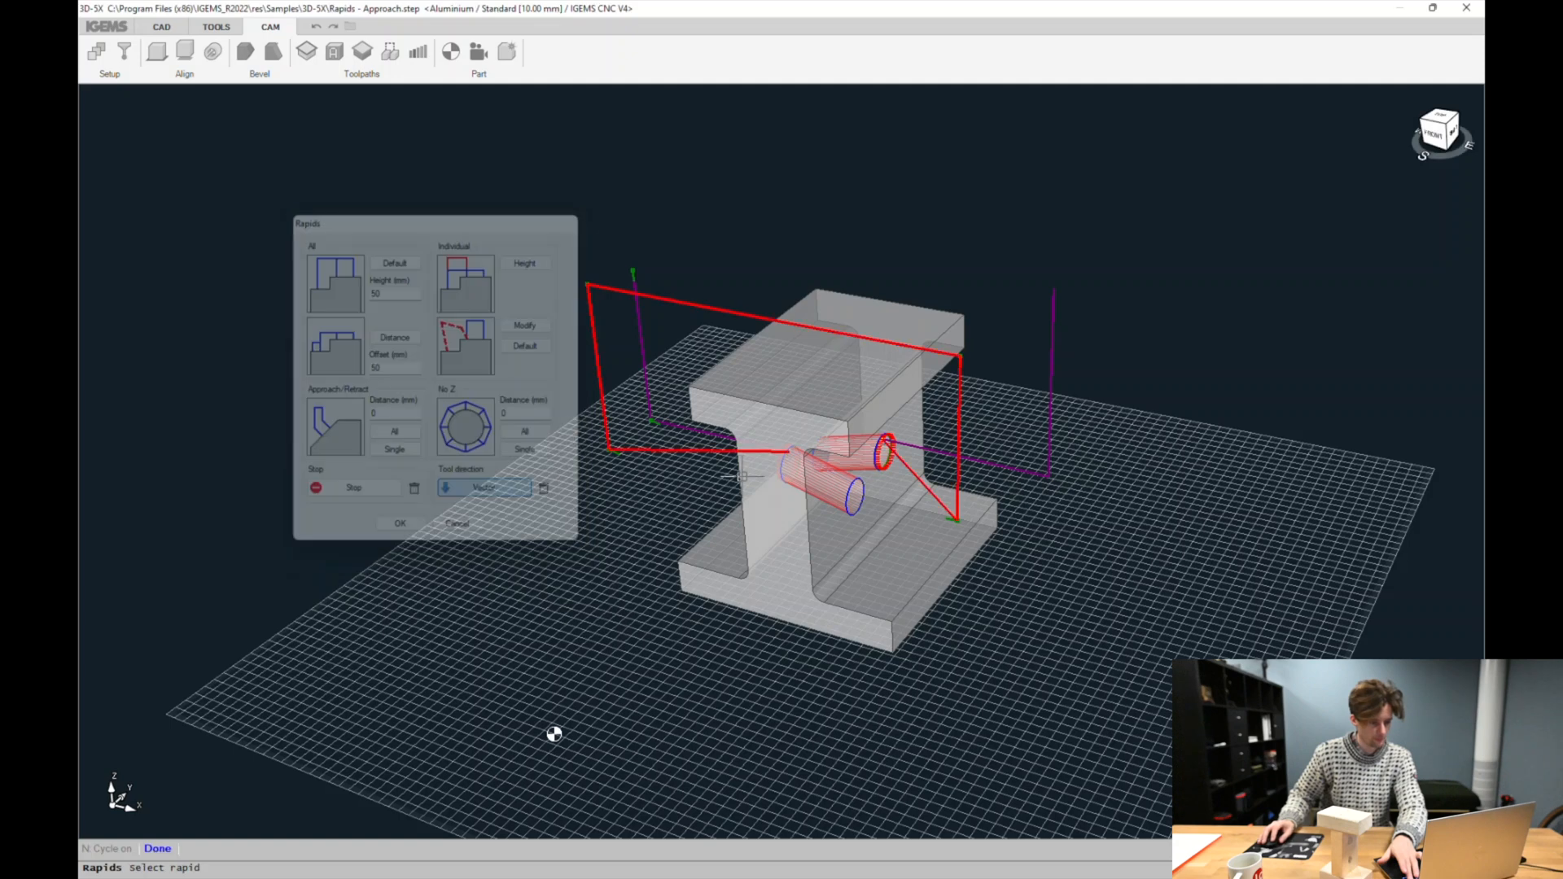
{"action": "left_click", "coordinate": [1091, 484]}
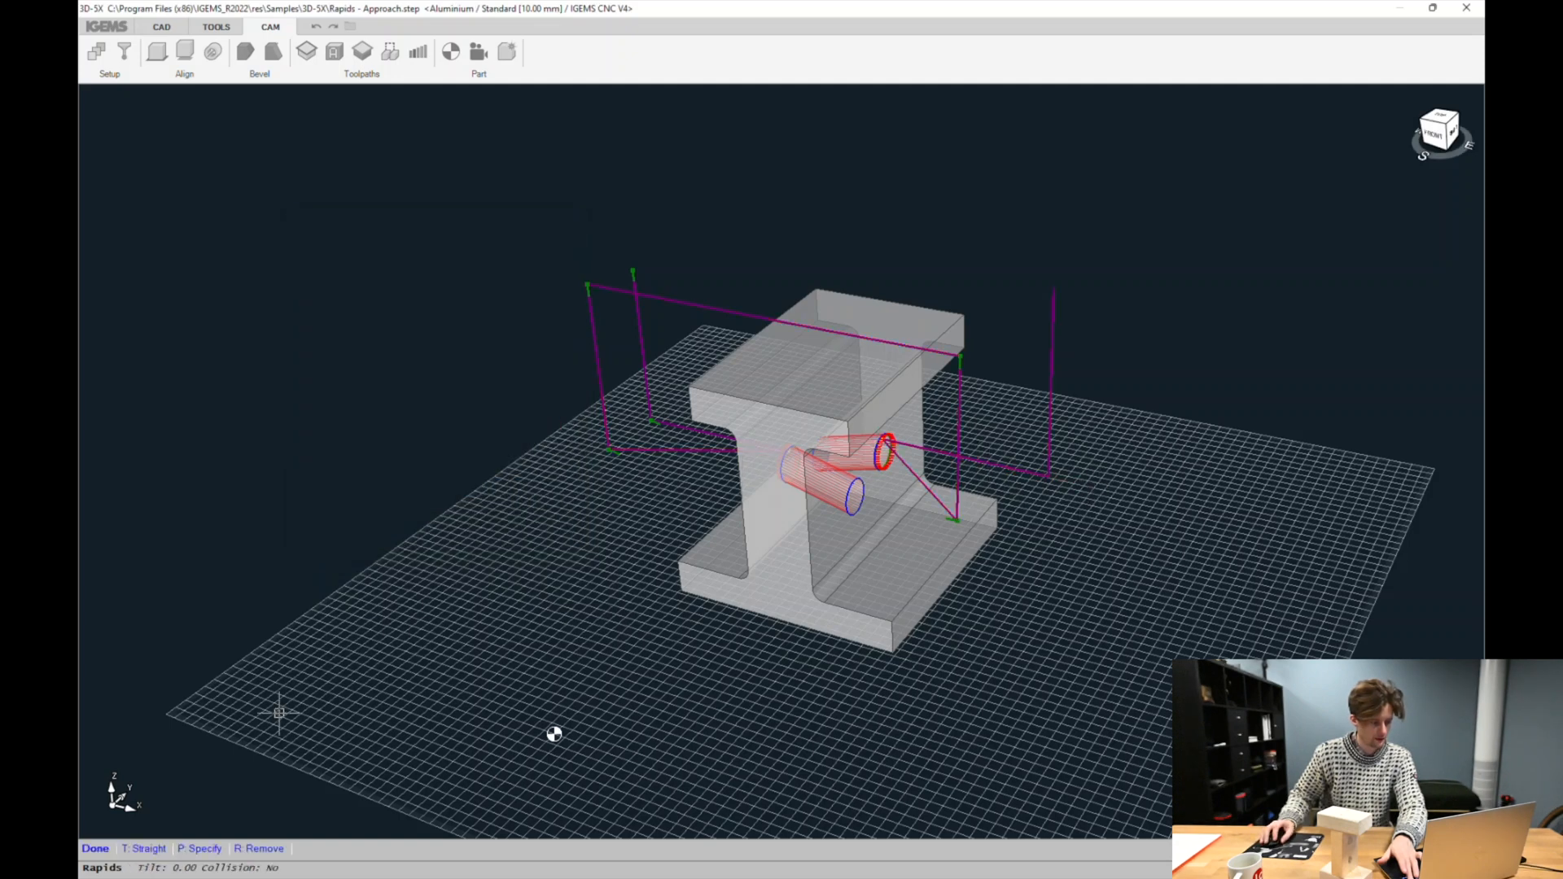
{"action": "left_click", "coordinate": [145, 850]}
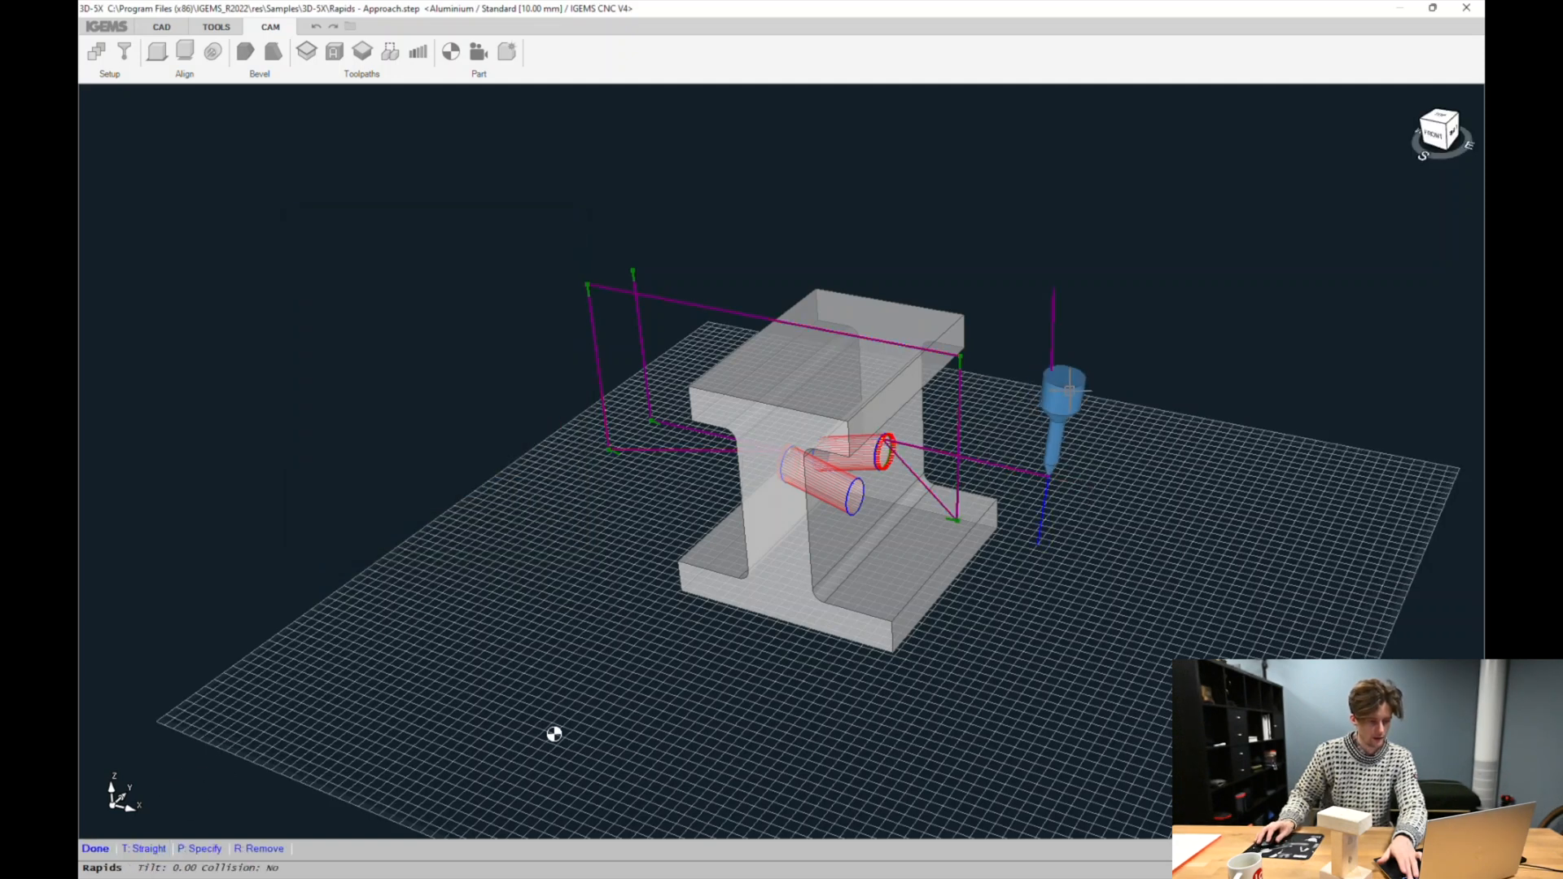
Set a straight vertical tool direction at the upper corner of the rapid right of the part
{"action": "mouse_move", "coordinate": [1144, 495]}
{"action": "middle_mouse_down"}
{"action": "mouse_move", "coordinate": [1009, 604]}
{"action": "mouse_move", "coordinate": [973, 597]}
{"action": "mouse_move", "coordinate": [1140, 499]}
{"action": "middle_mouse_up"}
{"action": "left_click", "coordinate": [1140, 499]}
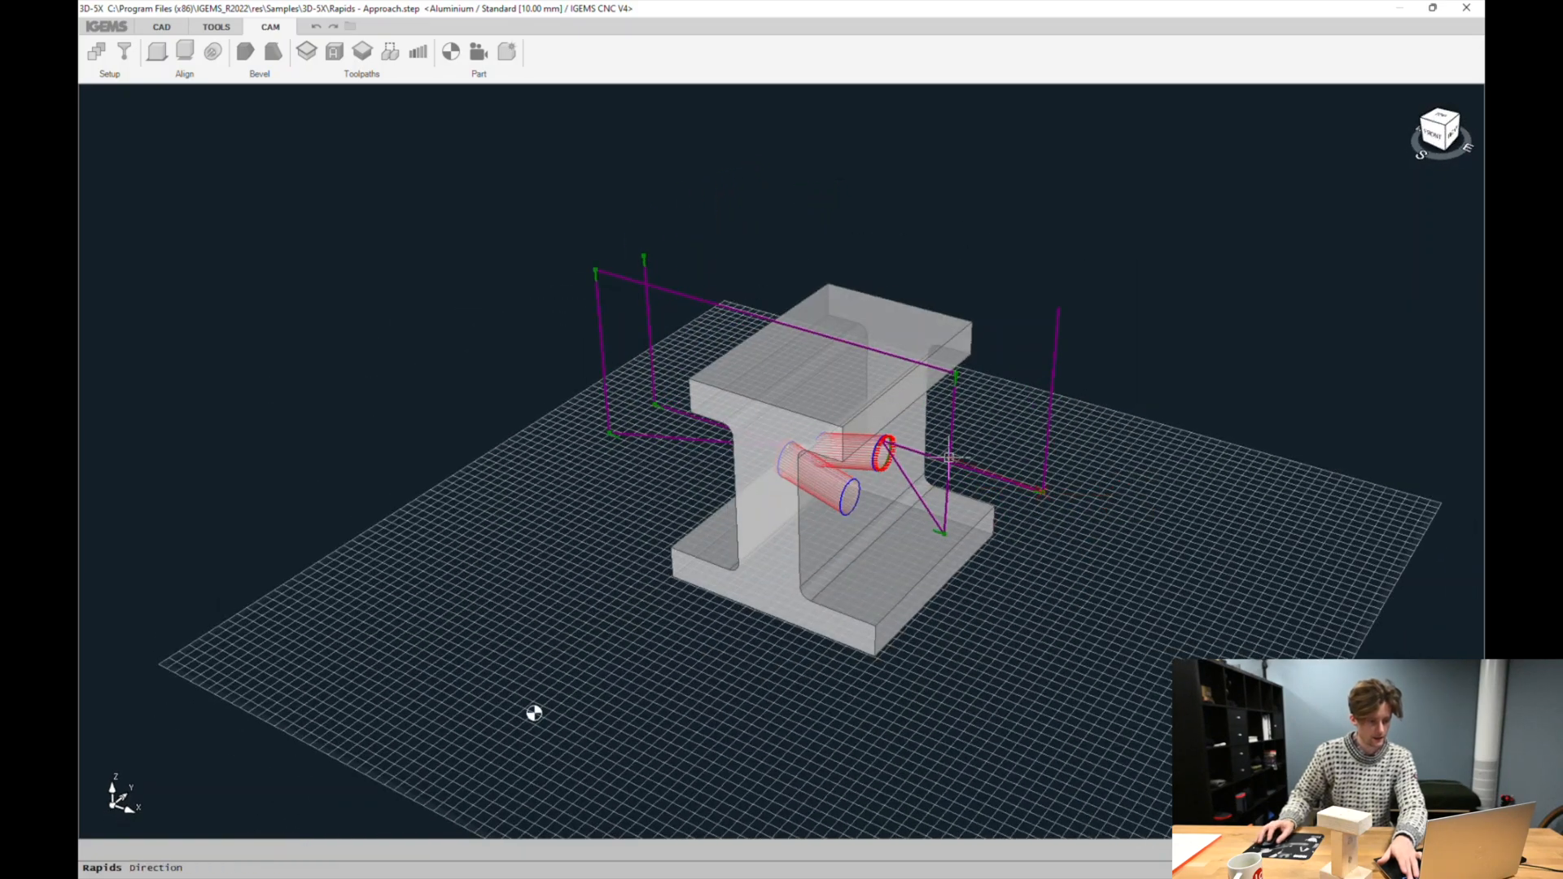
{"action": "left_click", "coordinate": [1056, 261]}
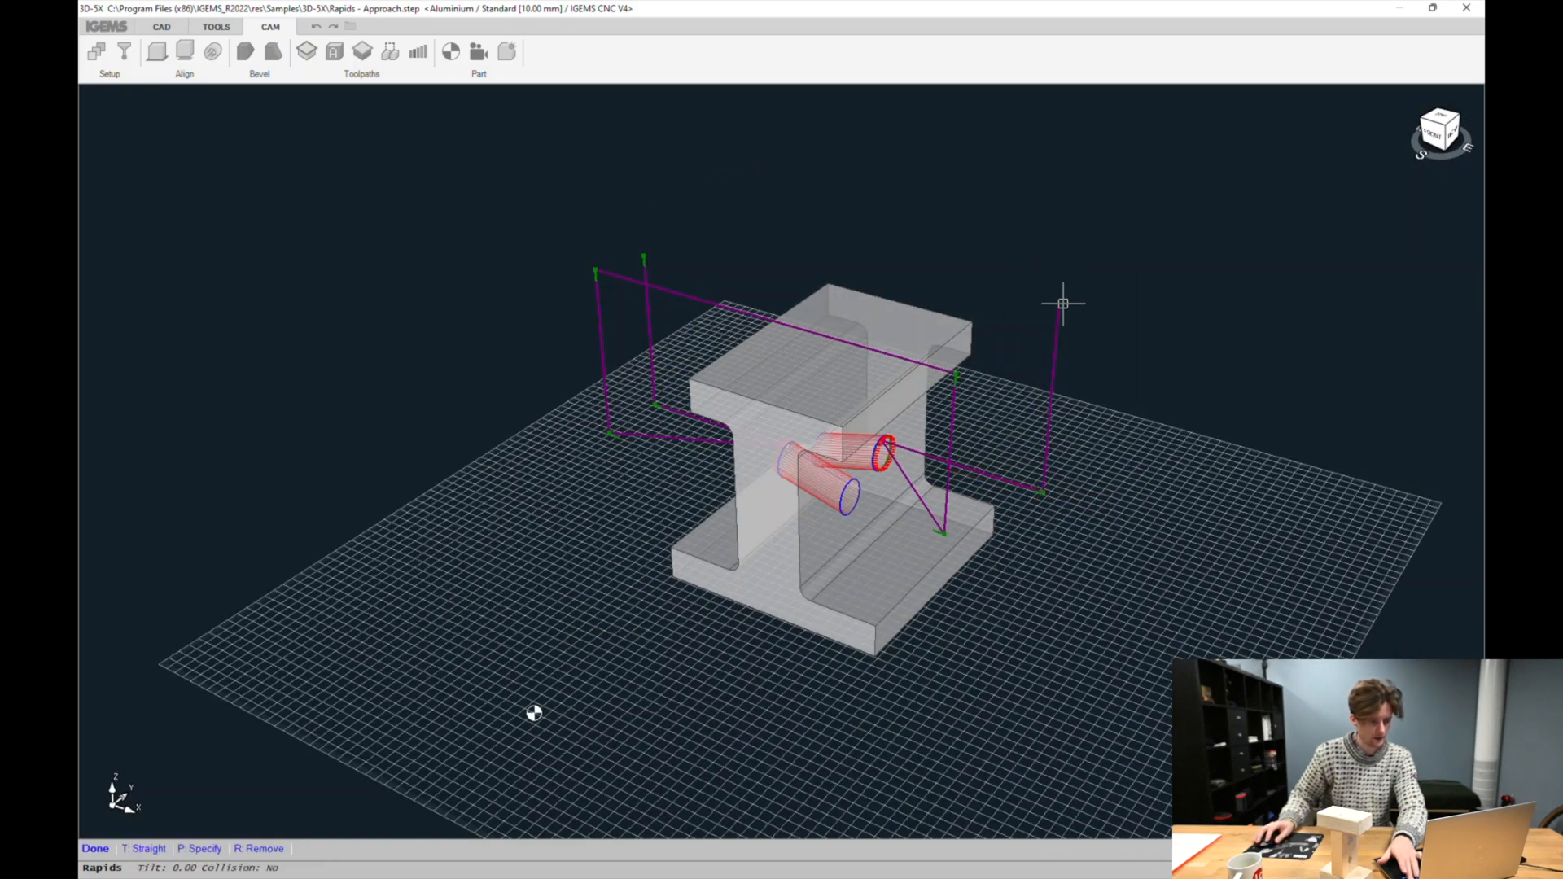
{"action": "left_click", "coordinate": [147, 849]}
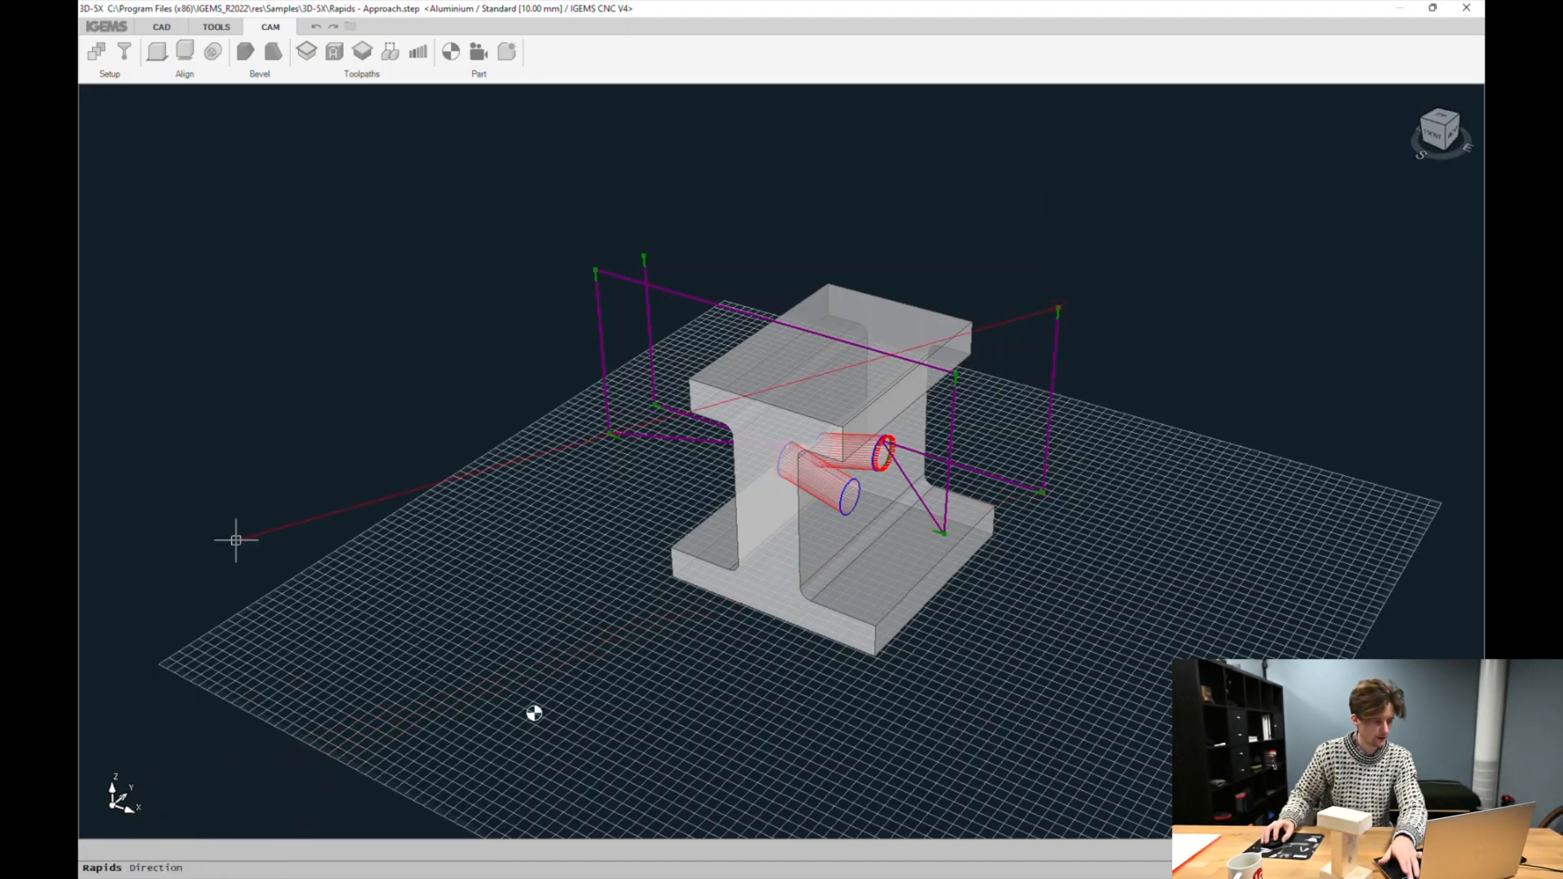
Confirm the Rapids settings and create the part program, choosing not to delete the file
{"action": "key", "text": "Escape"}
{"action": "left_click", "coordinate": [401, 529]}
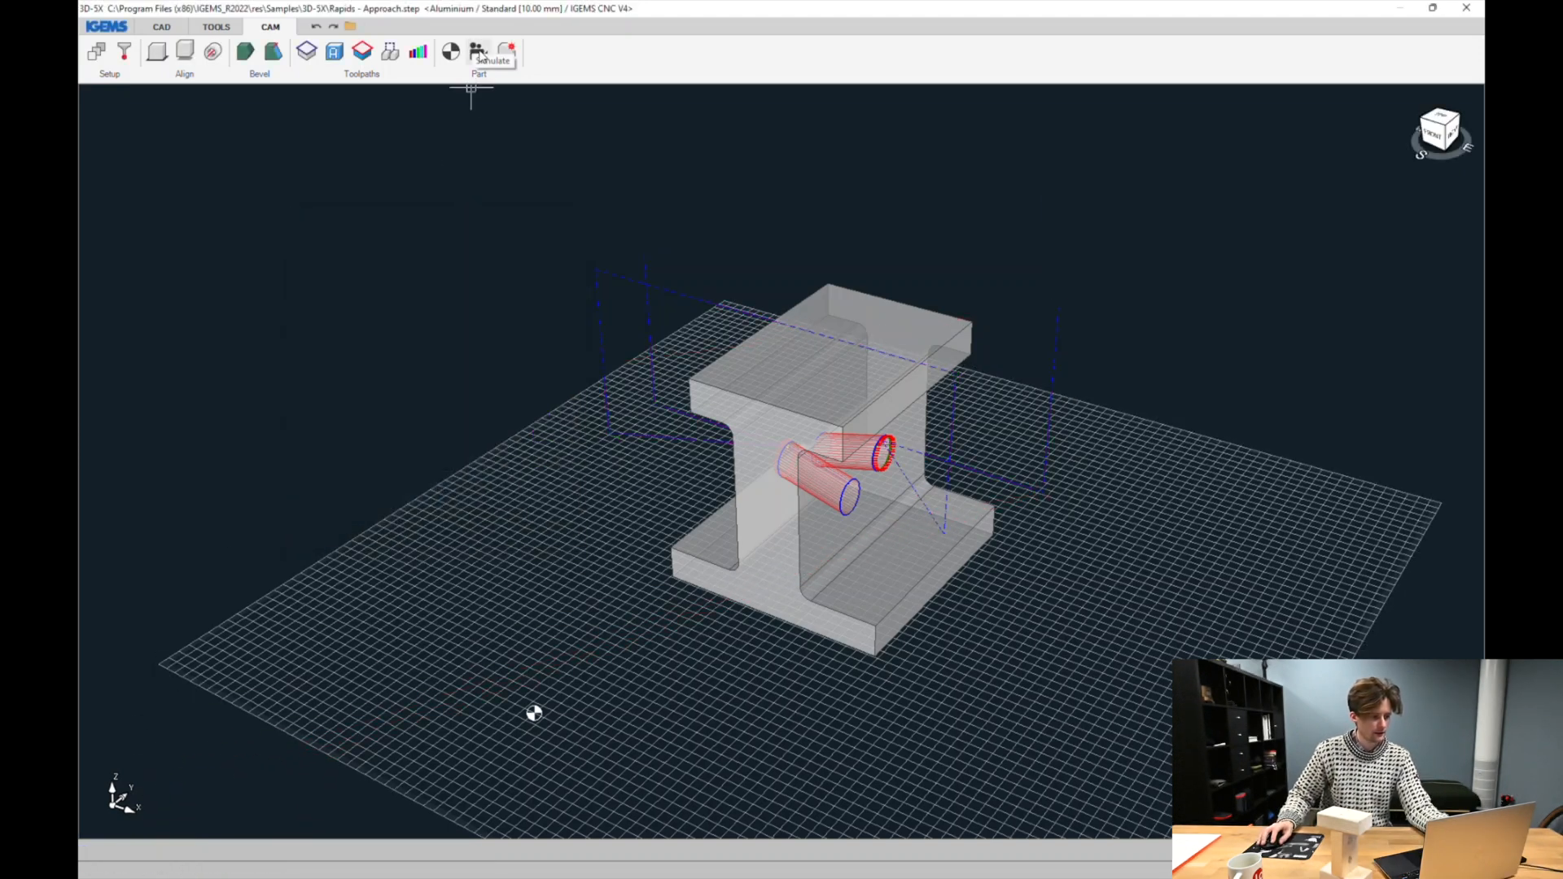
{"action": "left_click", "coordinate": [506, 52]}
{"action": "left_click", "coordinate": [757, 550]}
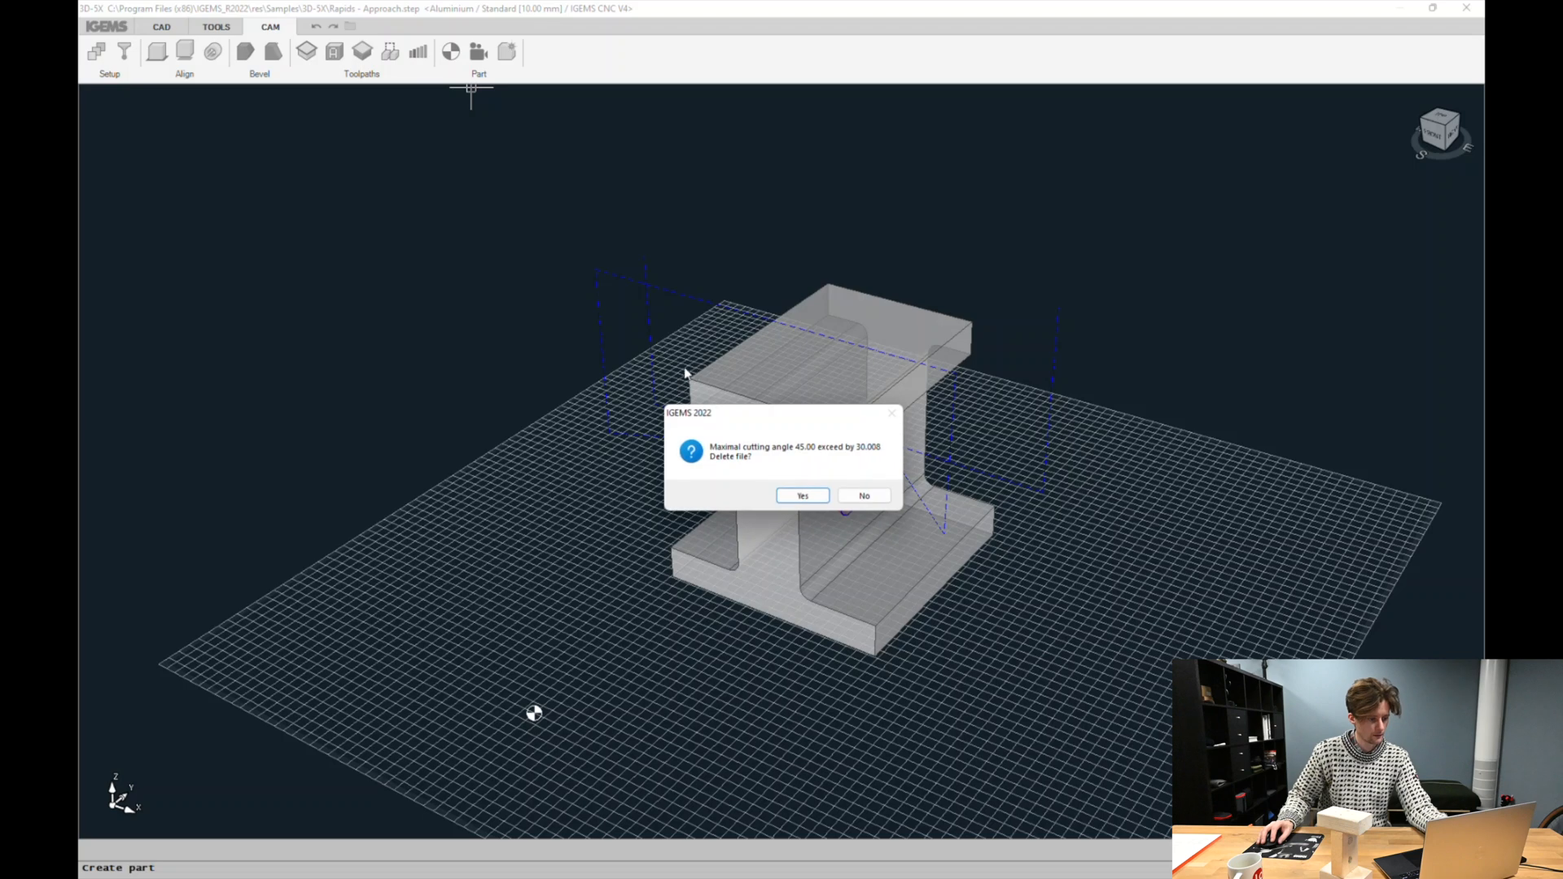
{"action": "left_click", "coordinate": [864, 496]}
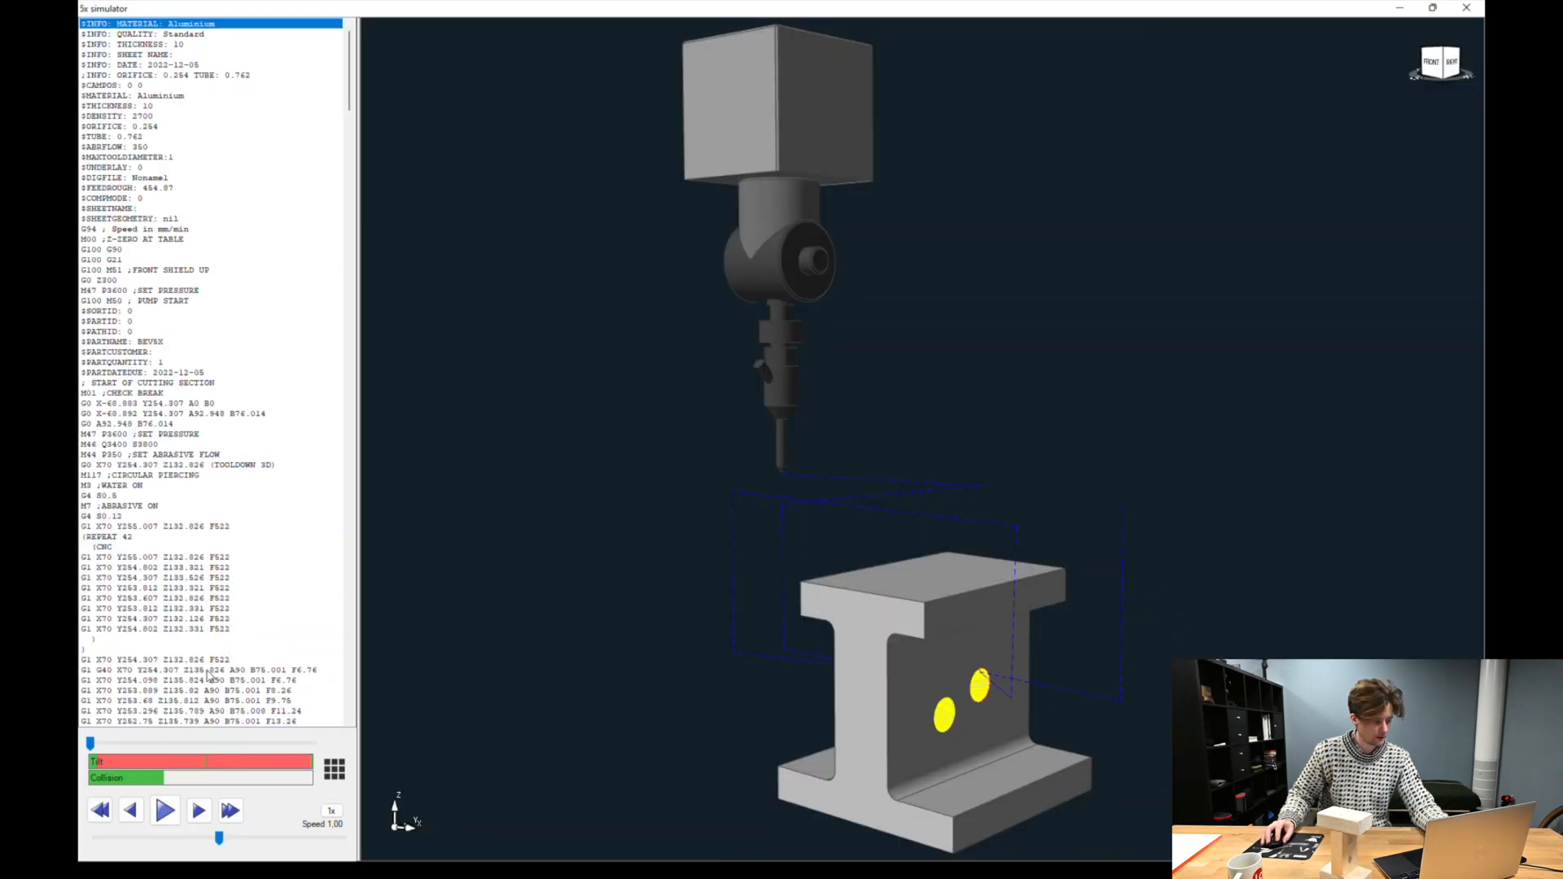
Play the part program in the 5x simulator at speed 3.80 to review the changed rapid moves
{"action": "left_click_drag", "start_coordinate": [92, 744], "coordinate": [203, 743]}
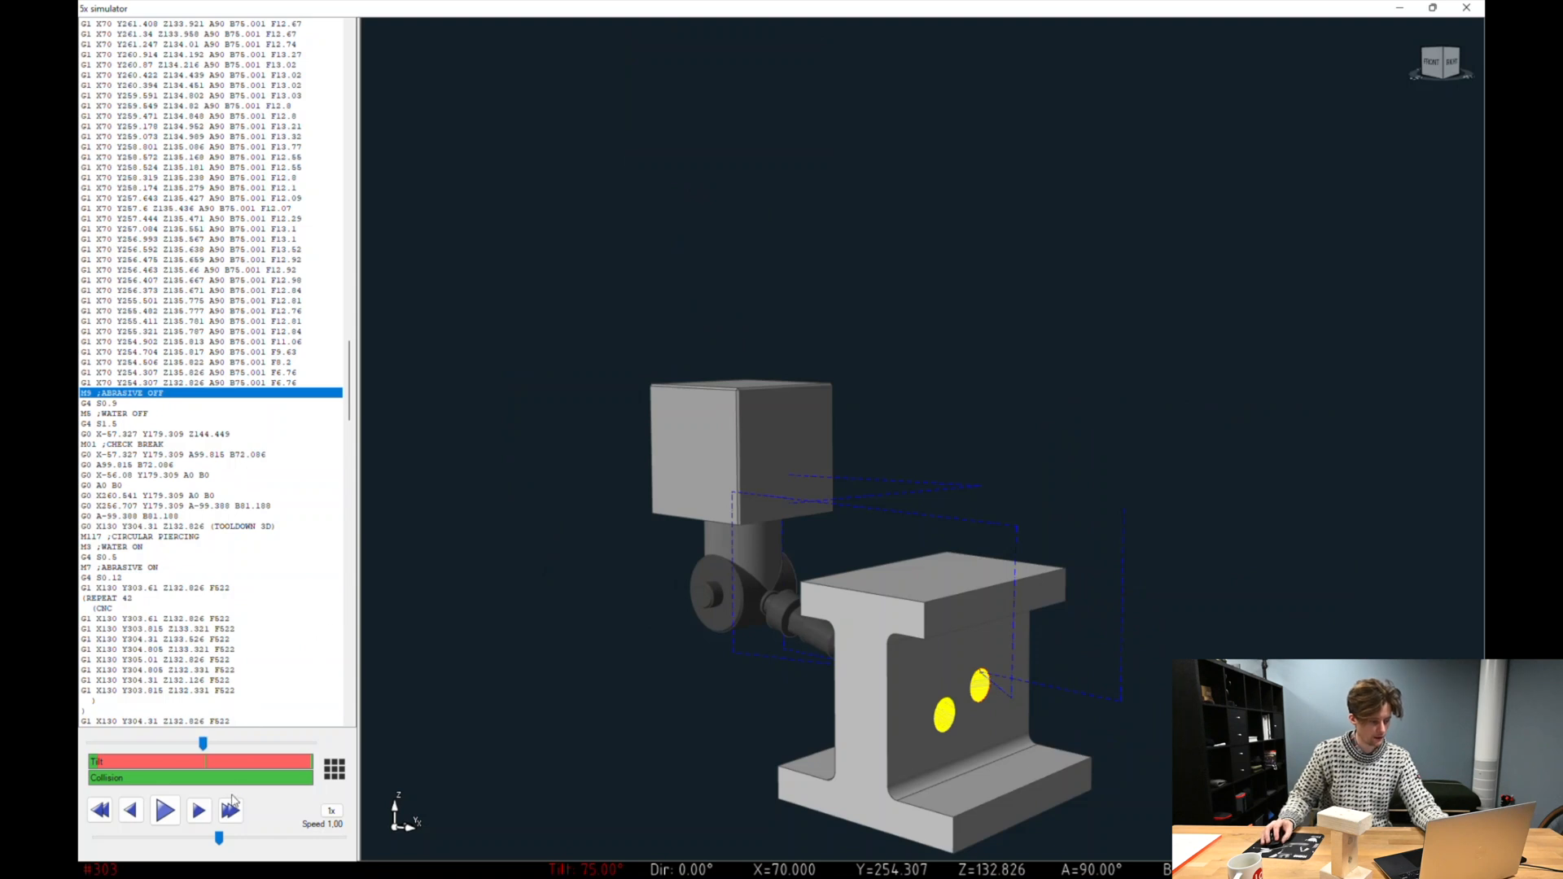
{"action": "left_click", "coordinate": [164, 810]}
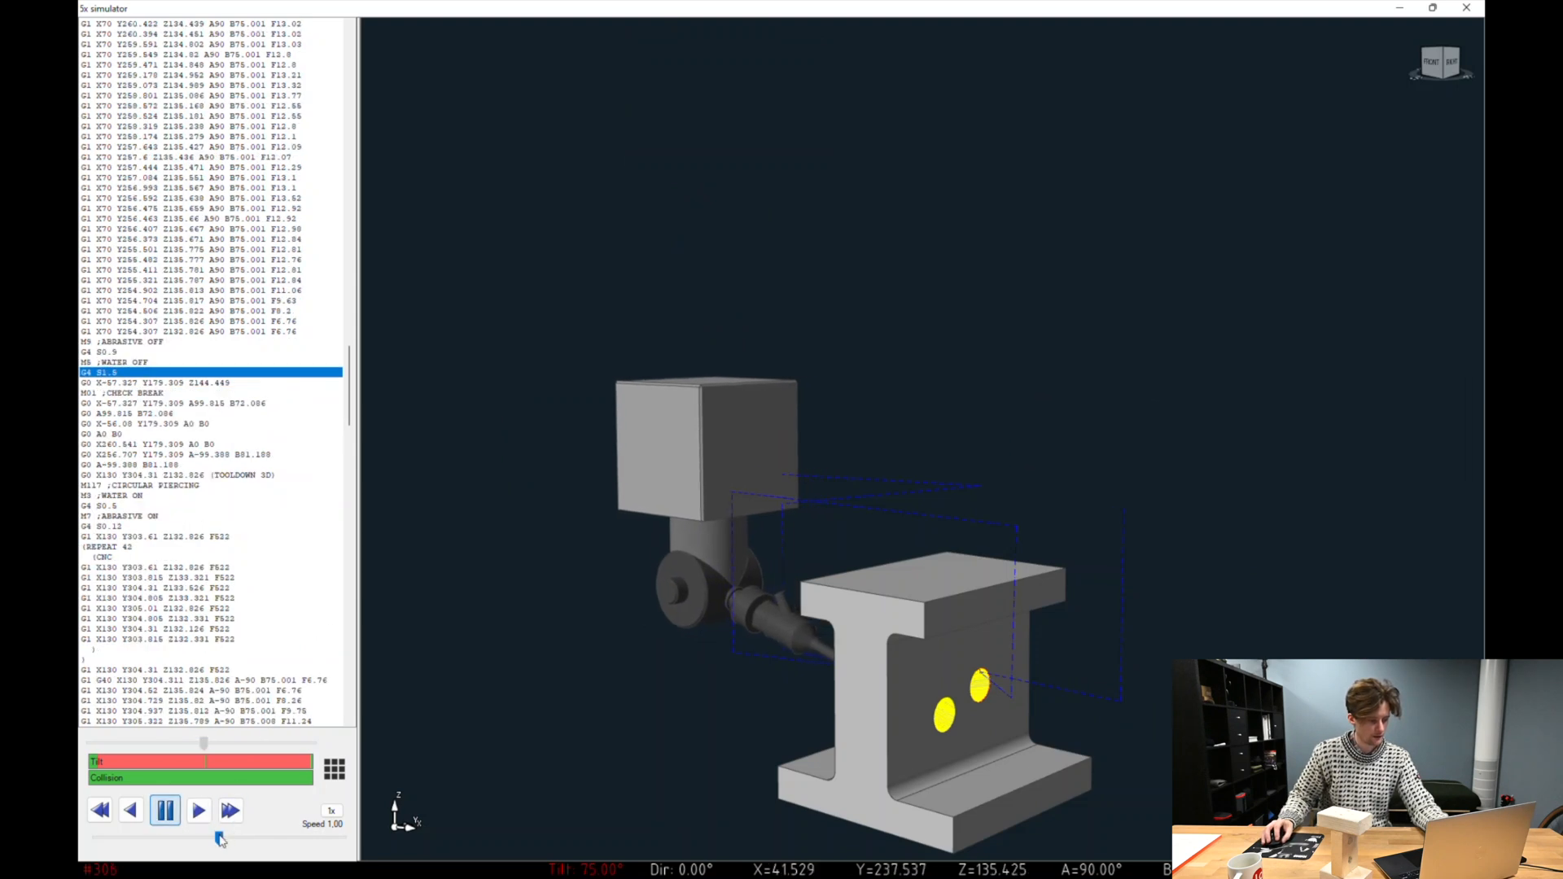
{"action": "left_click_drag", "start_coordinate": [225, 838], "coordinate": [229, 839]}
{"action": "left_click_drag", "start_coordinate": [229, 839], "coordinate": [265, 838]}
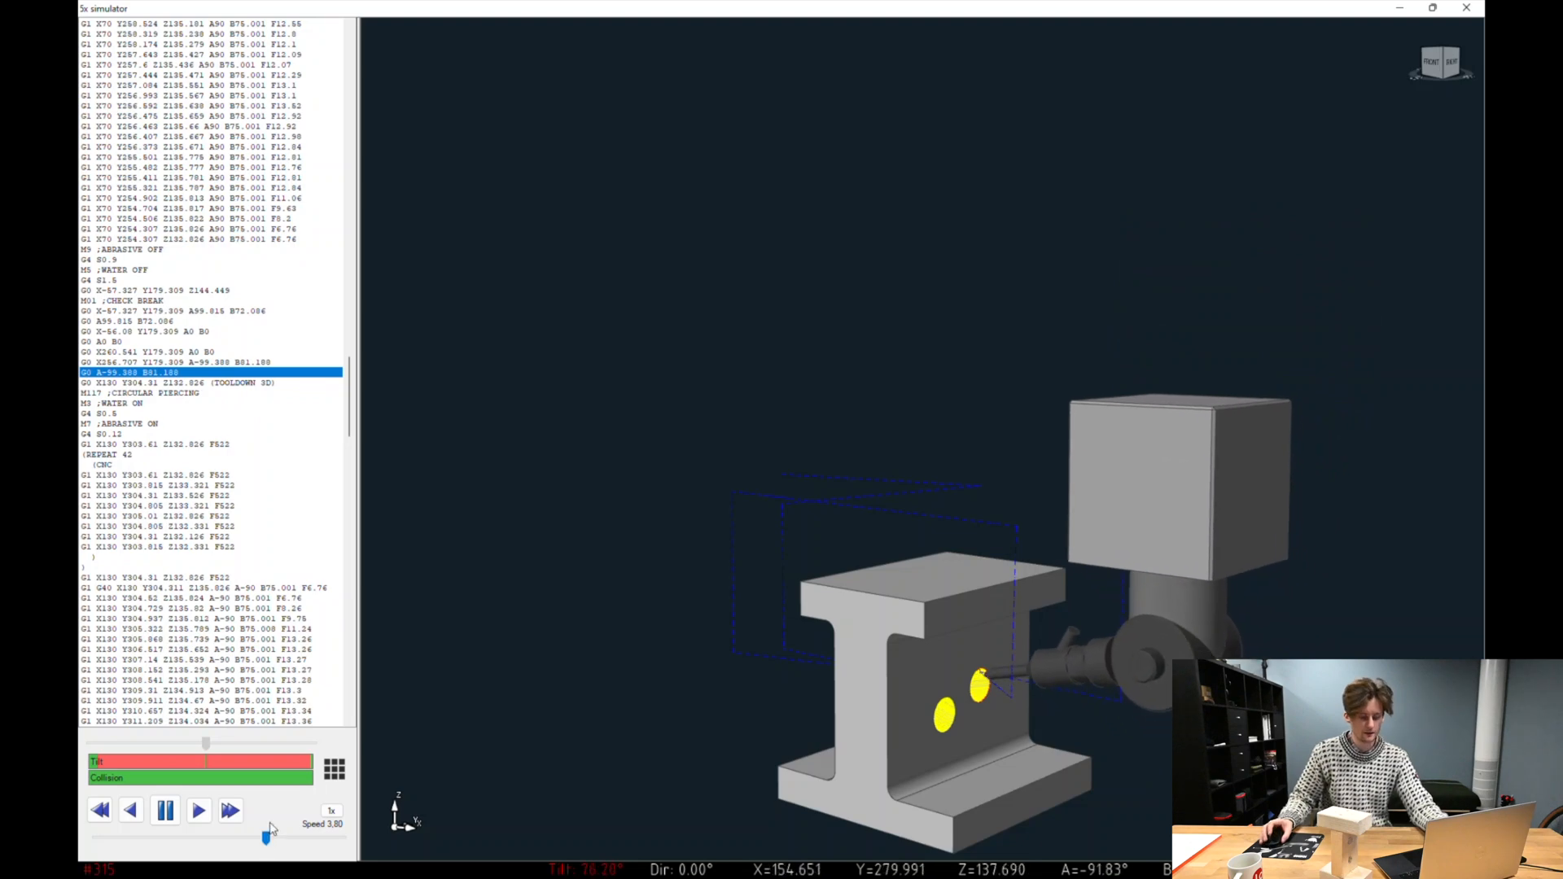